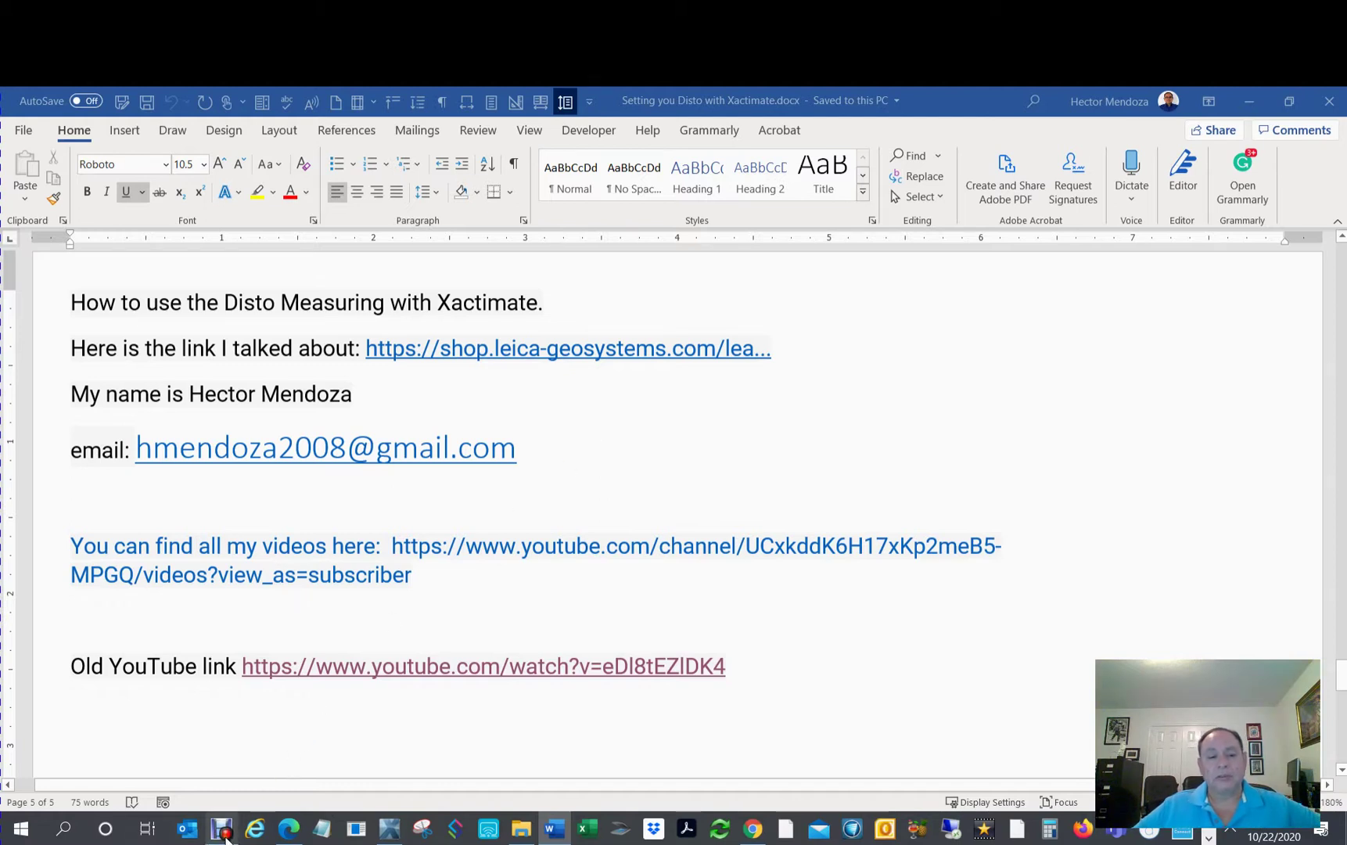
Switch from the Word document to the old Xactimate Disto YouTube video in Chrome
mouse_move(224, 836)
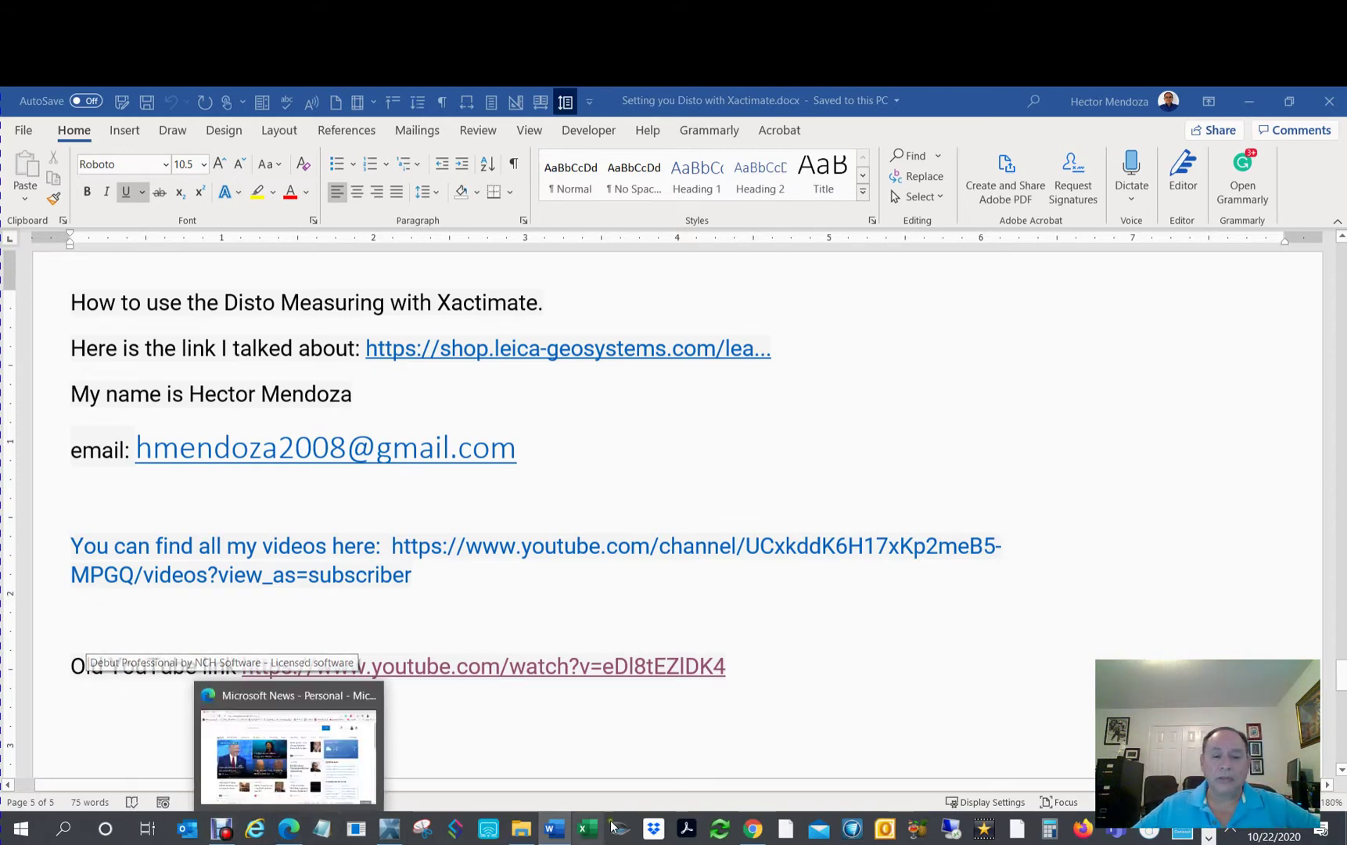
left_click(756, 833)
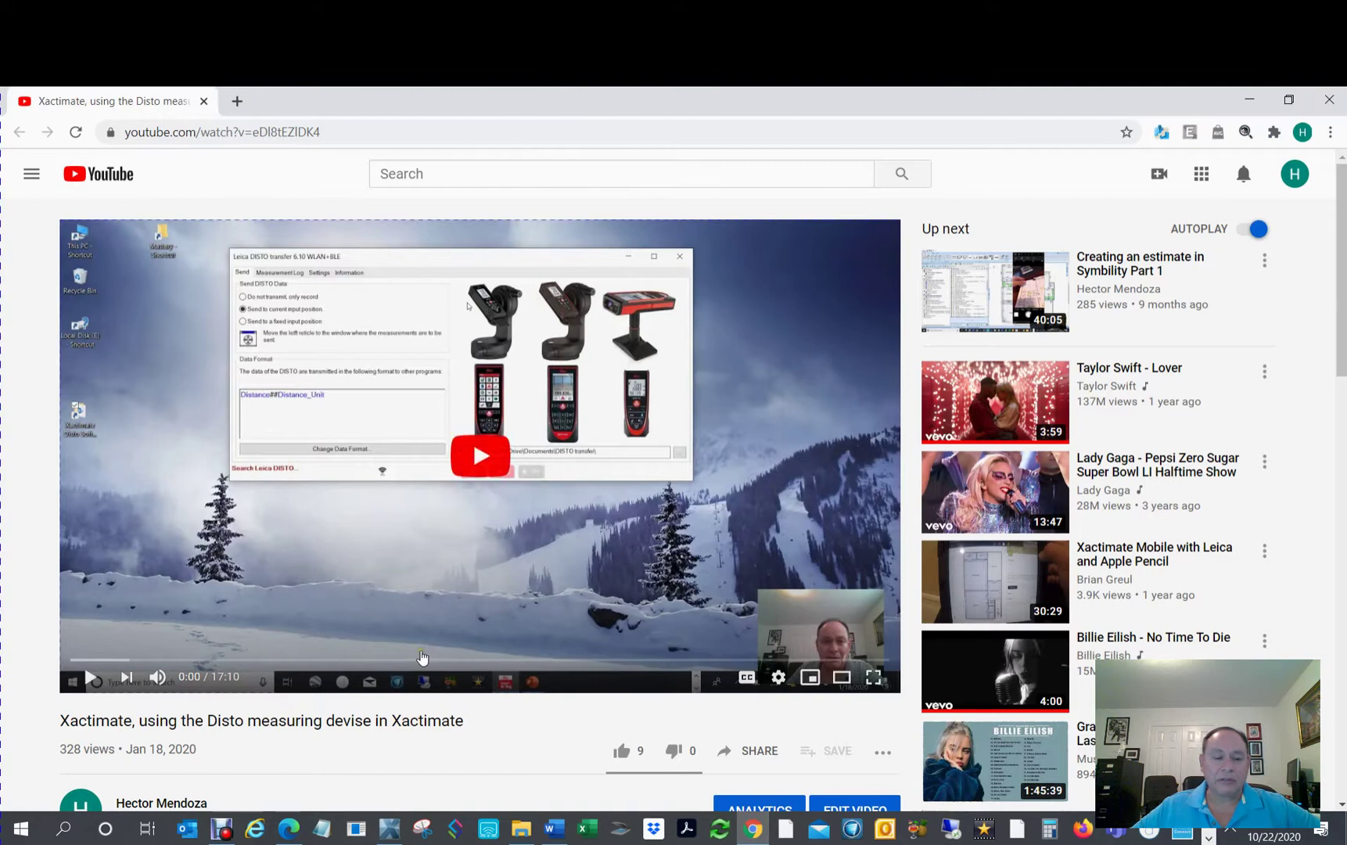
Scroll to the video description and follow its shop.leica-geosystems.com link
scroll(426, 660, "down", 2)
scroll(420, 657, "up", 2)
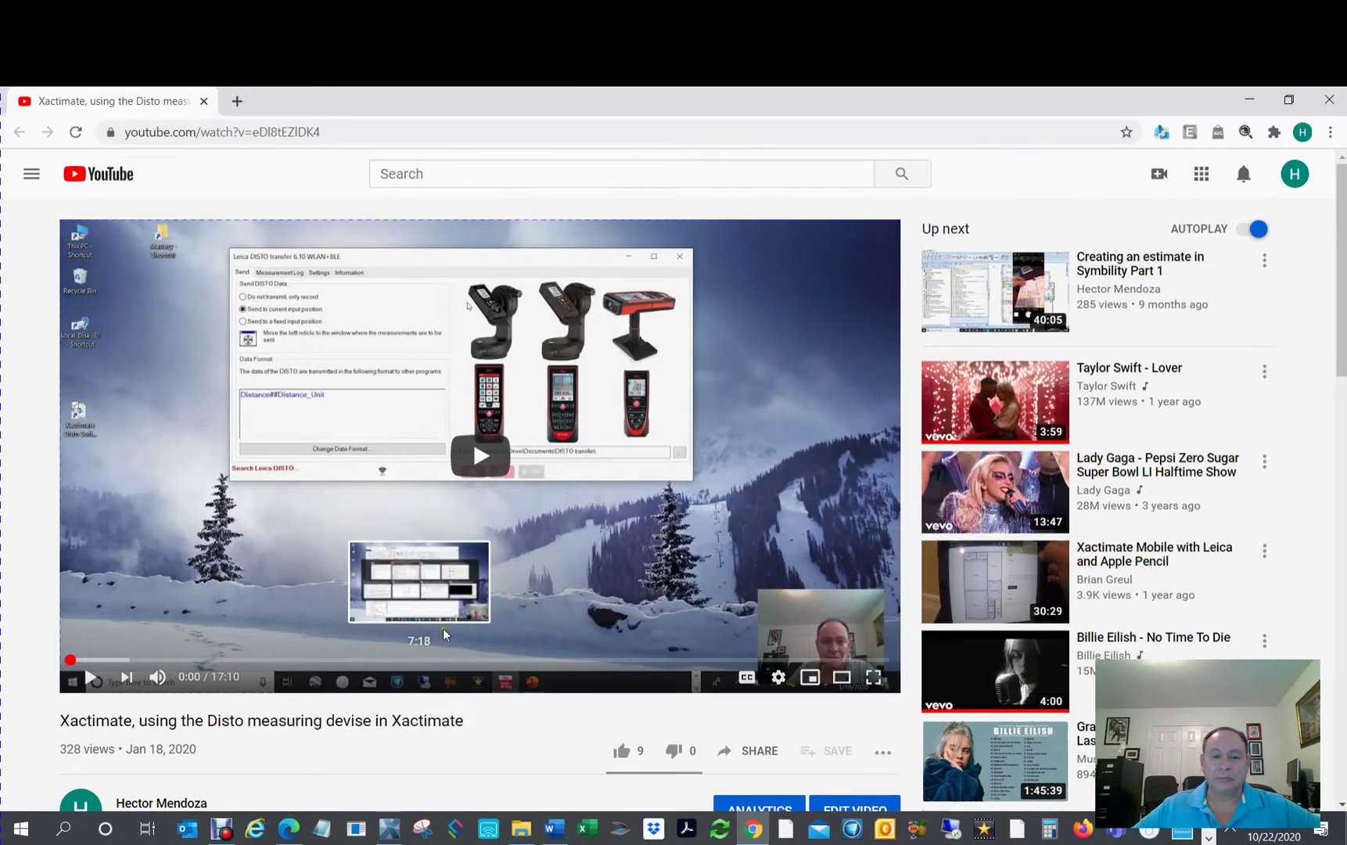
scroll(462, 602, "down", 2)
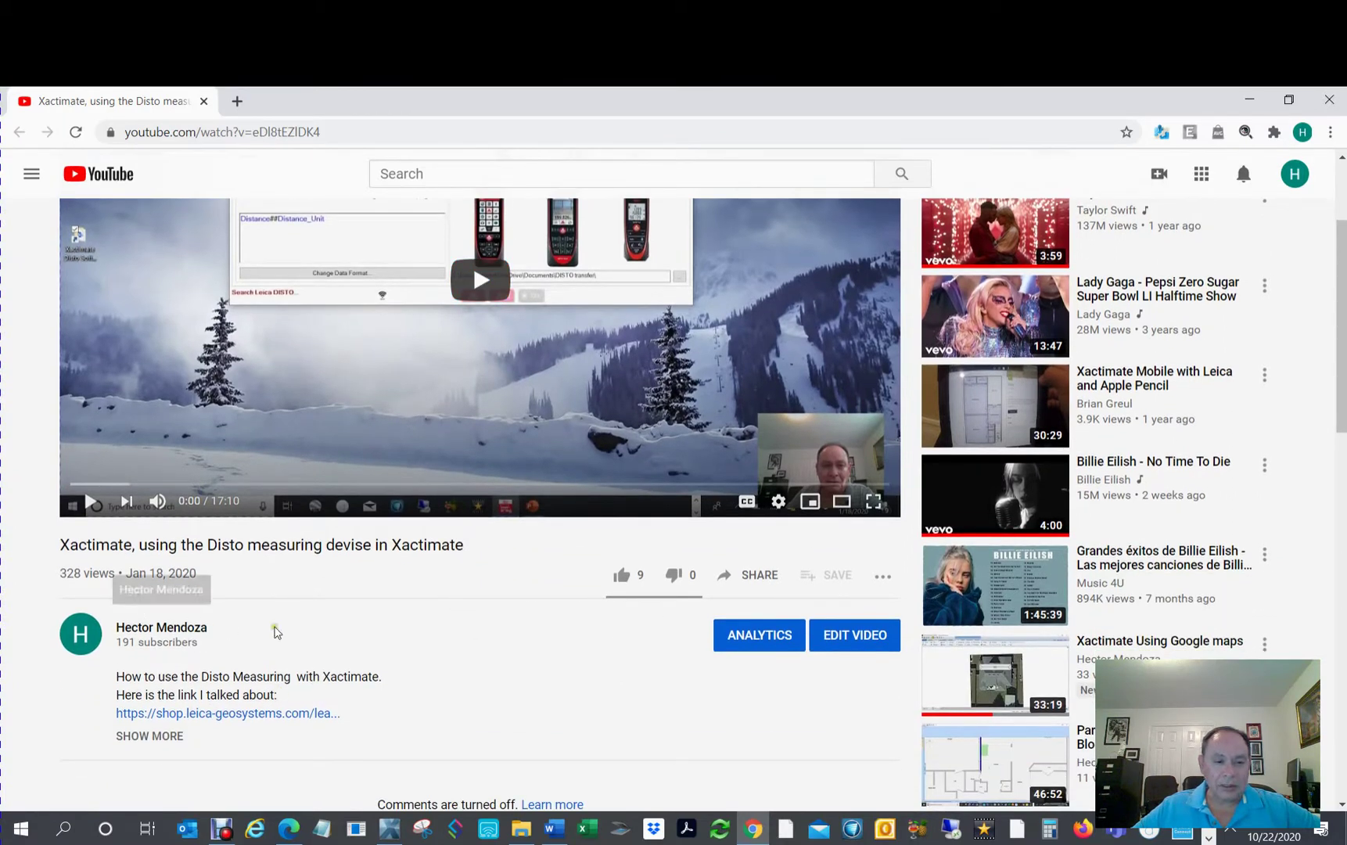
scroll(308, 626, "down", 1)
left_click_drag(110, 599, 415, 658)
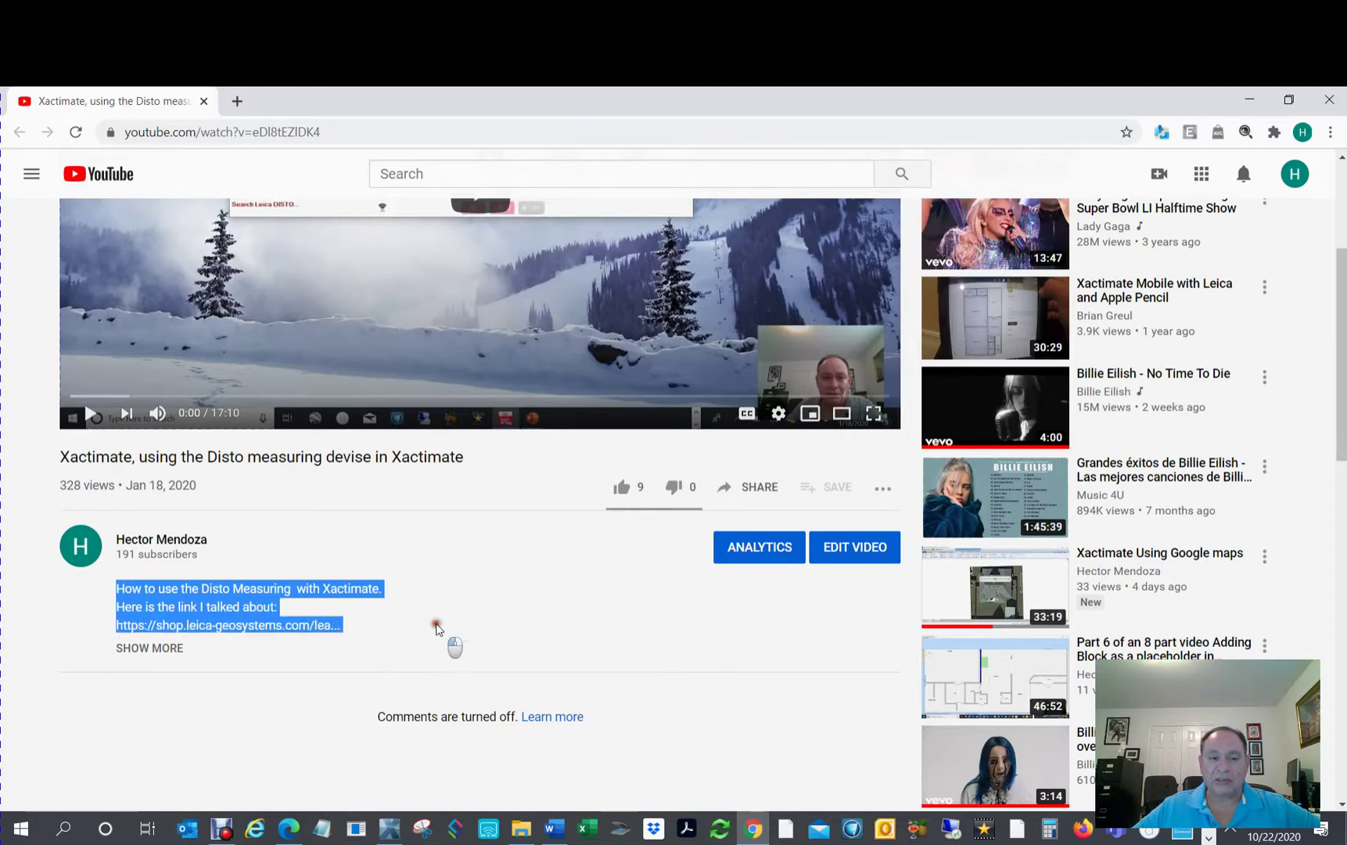
left_click(434, 622)
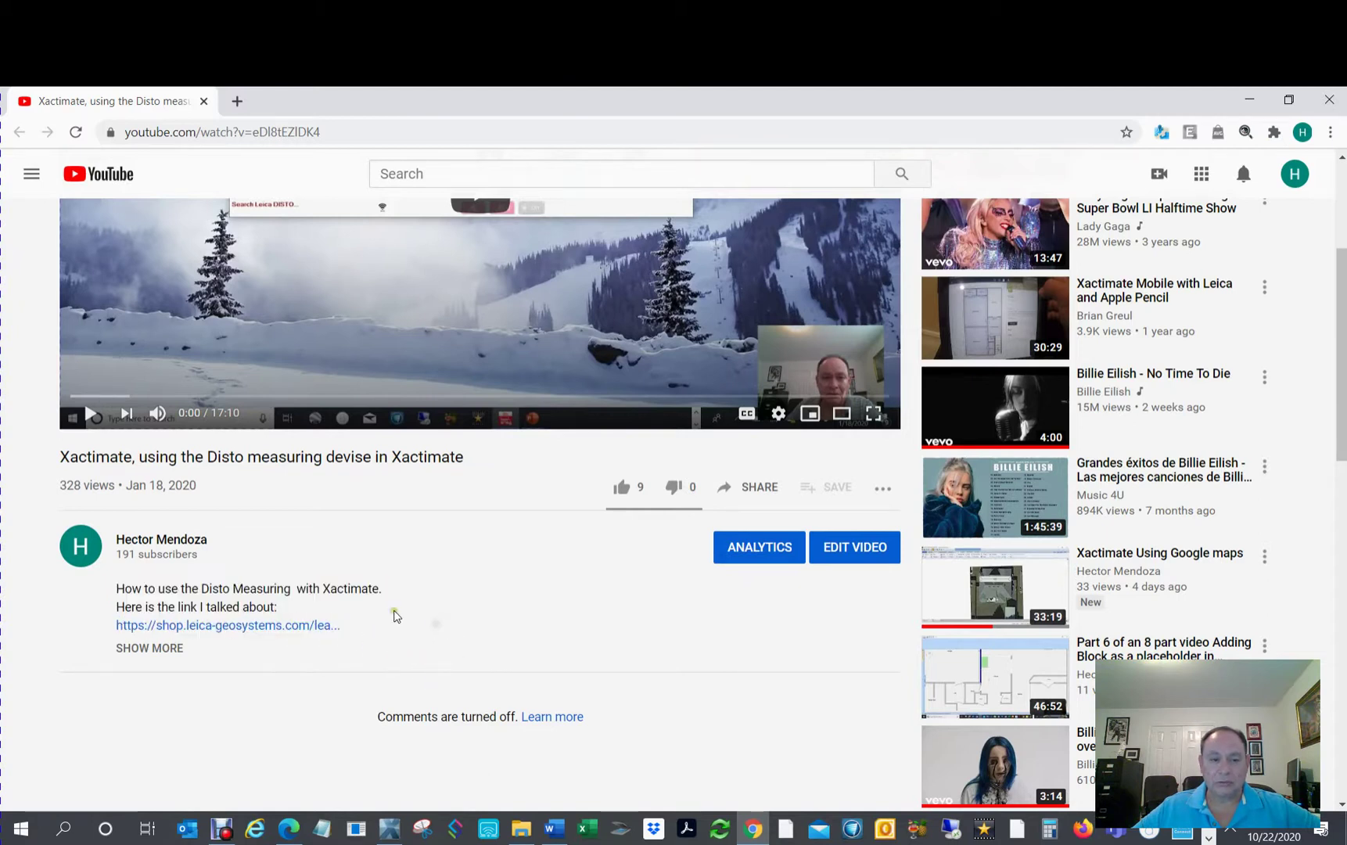
left_click(237, 627)
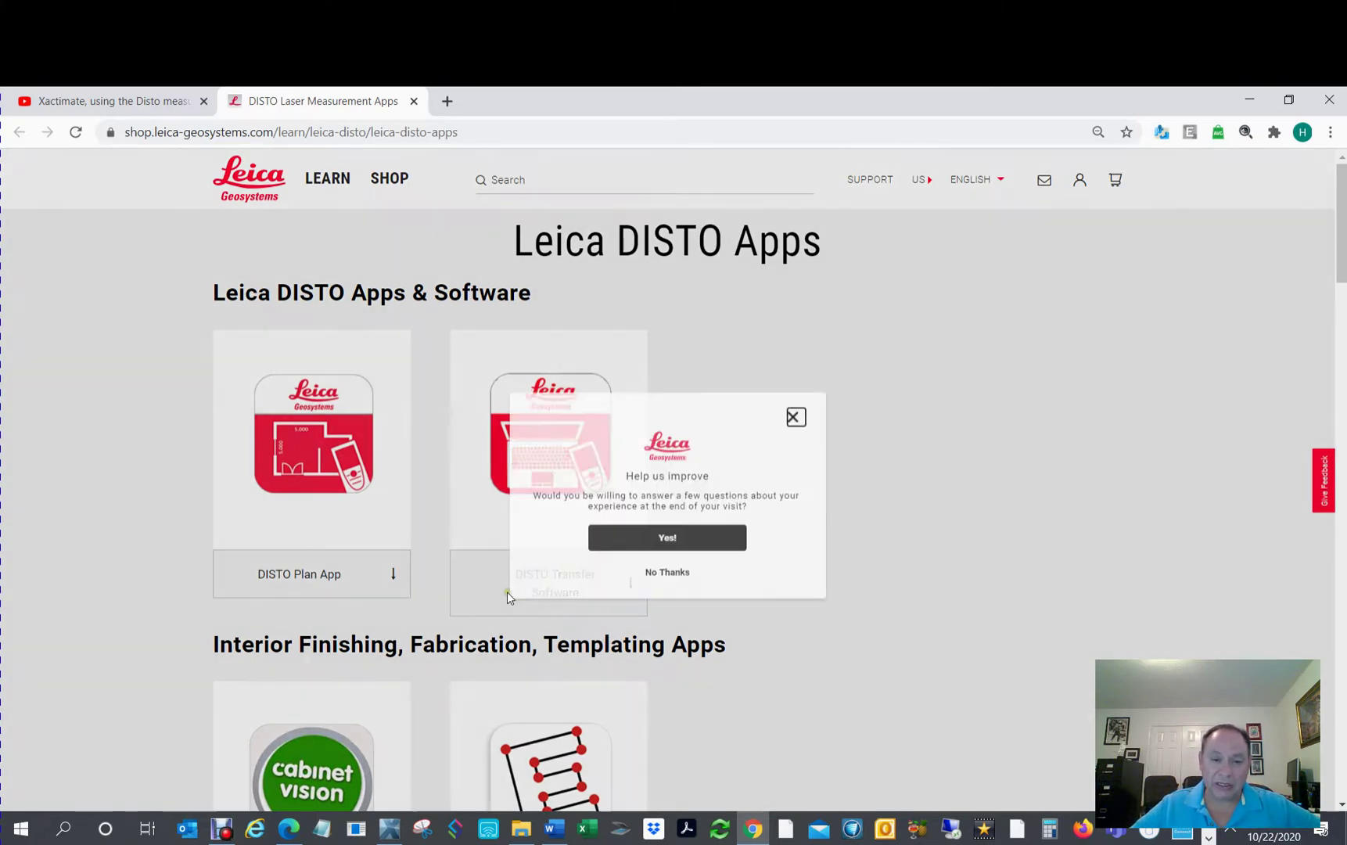
Dismiss the feedback survey and open the DISTO Transfer Software app details page
left_click(673, 558)
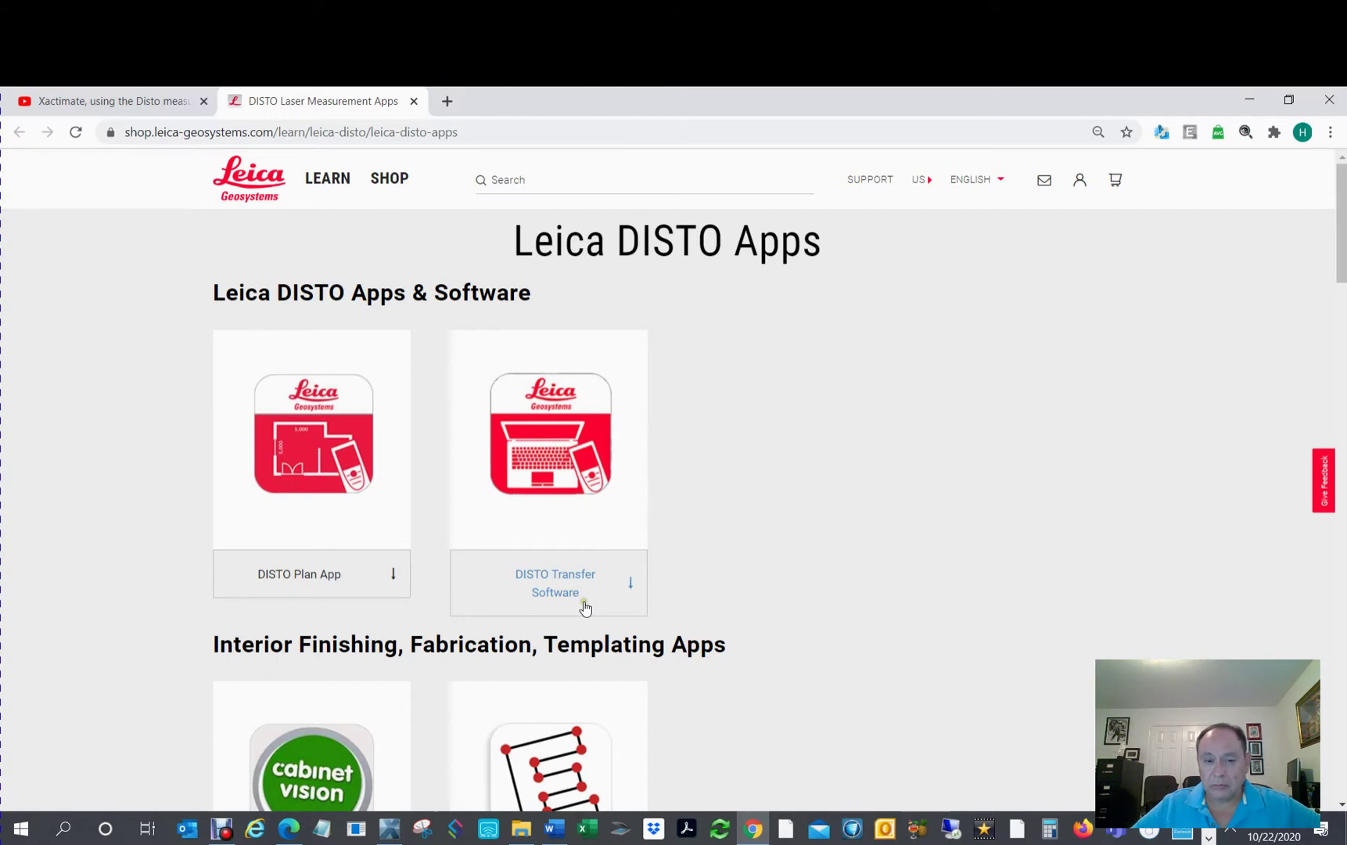
left_click(632, 588)
scroll(712, 583, "down", 1)
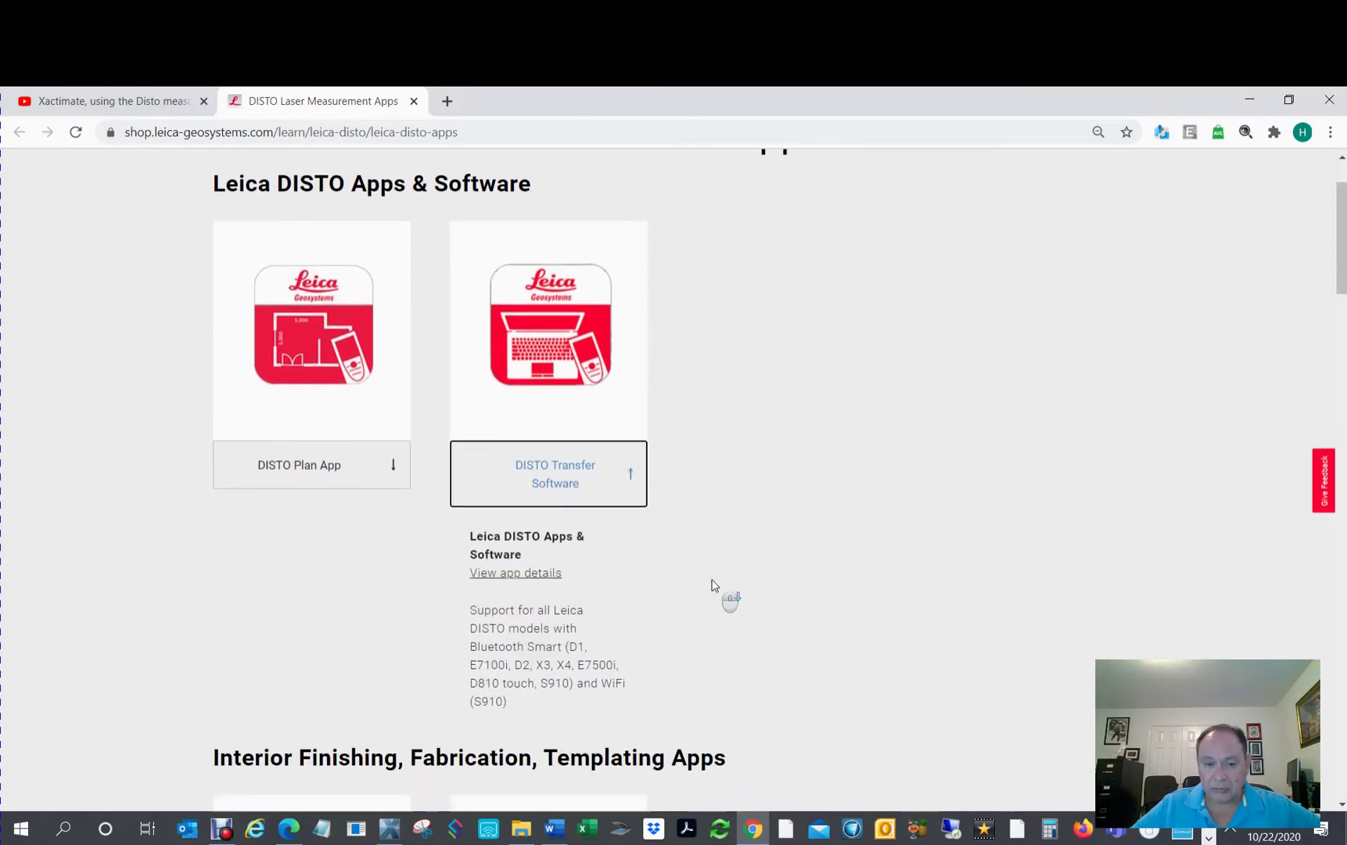
scroll(712, 584, "down", 1)
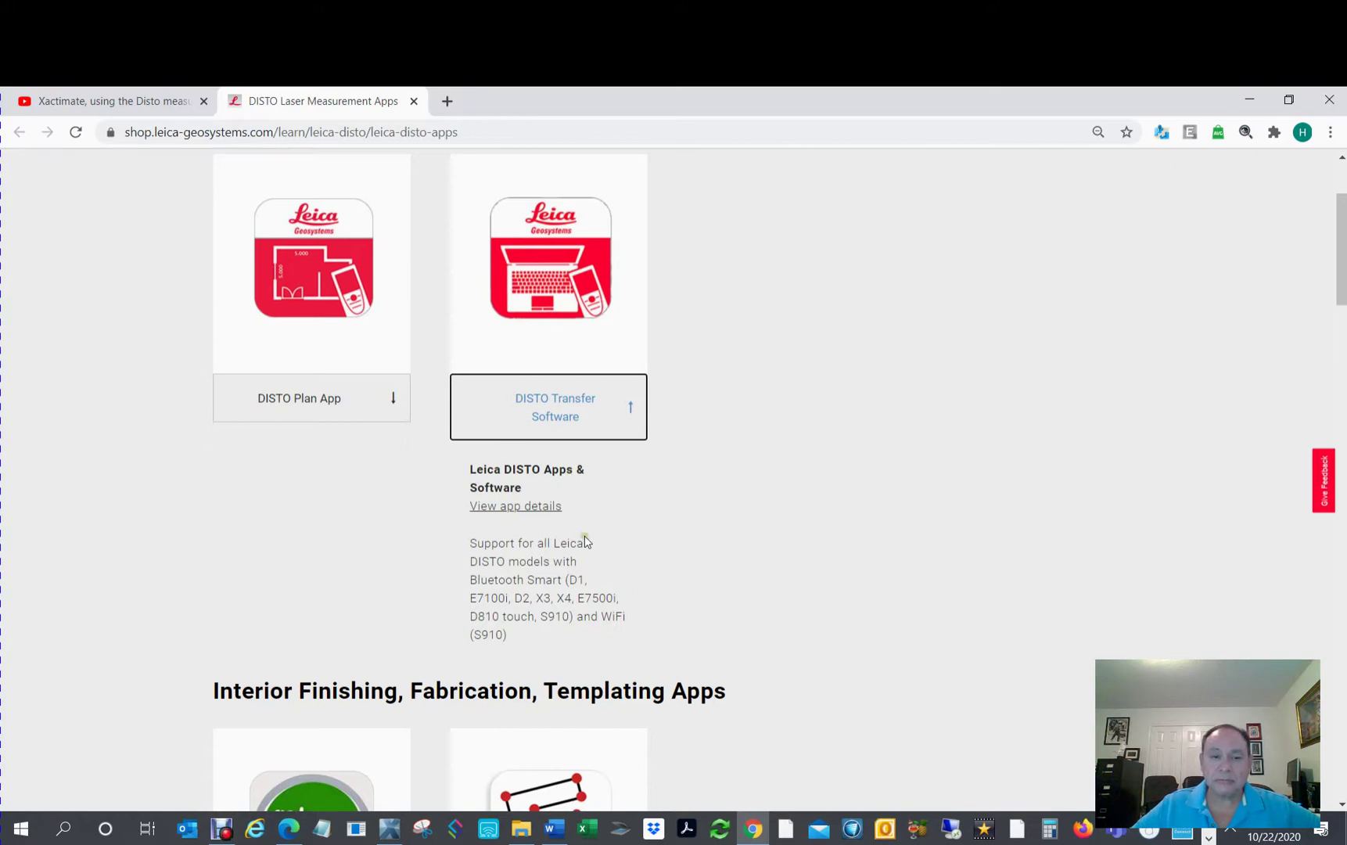
left_click(536, 512)
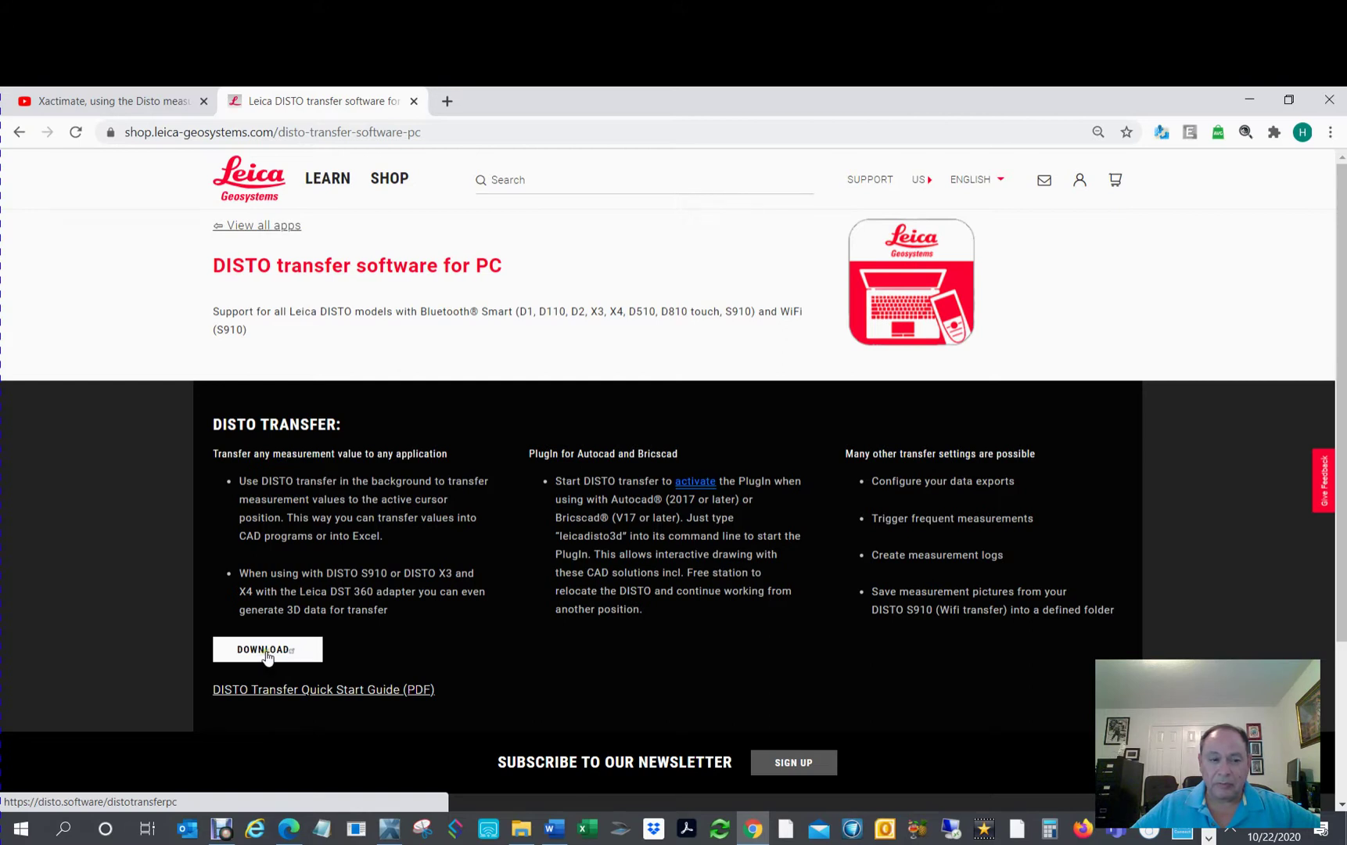
Download the DISTO transfer PC installer and run the downloaded .exe
left_click(269, 654)
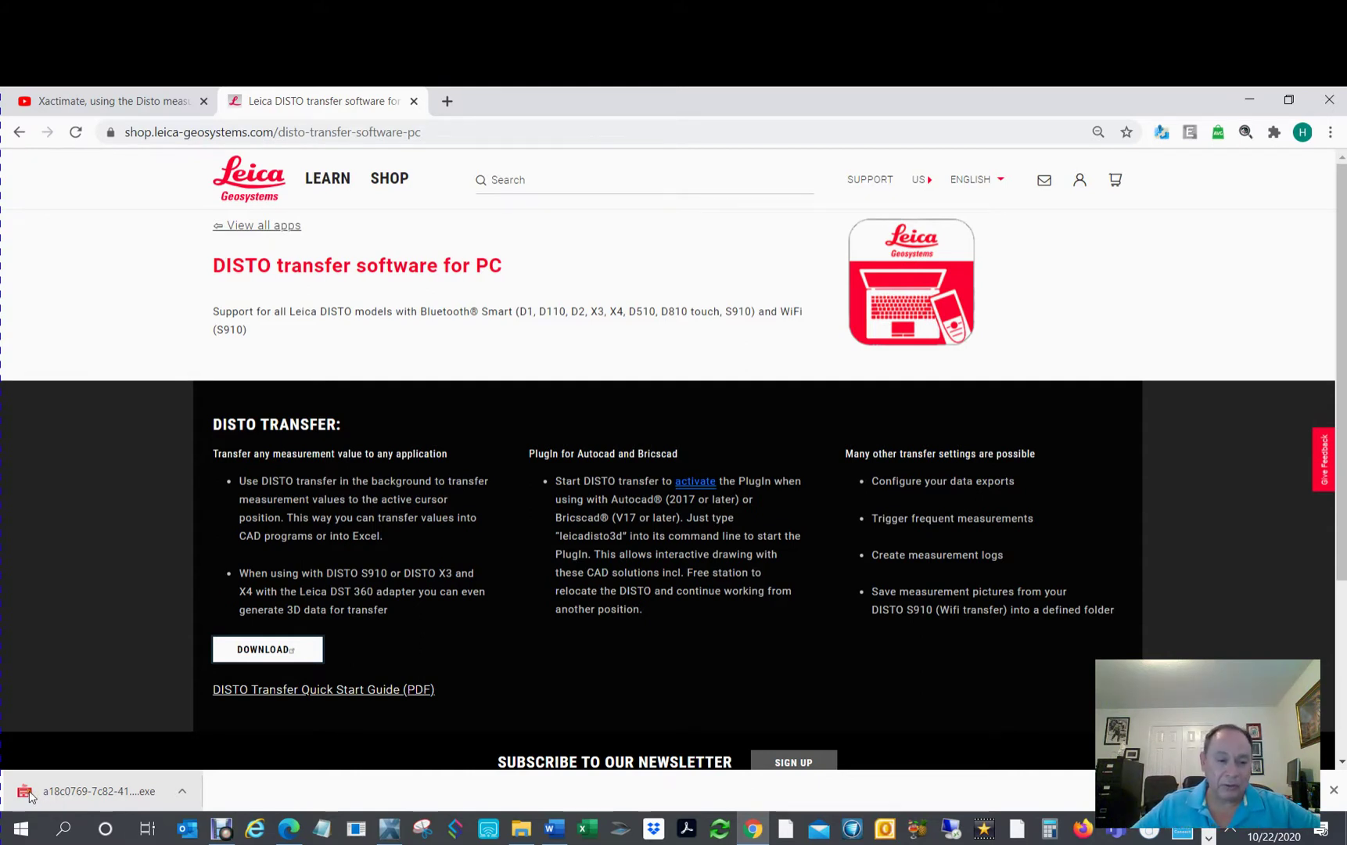
left_click(28, 795)
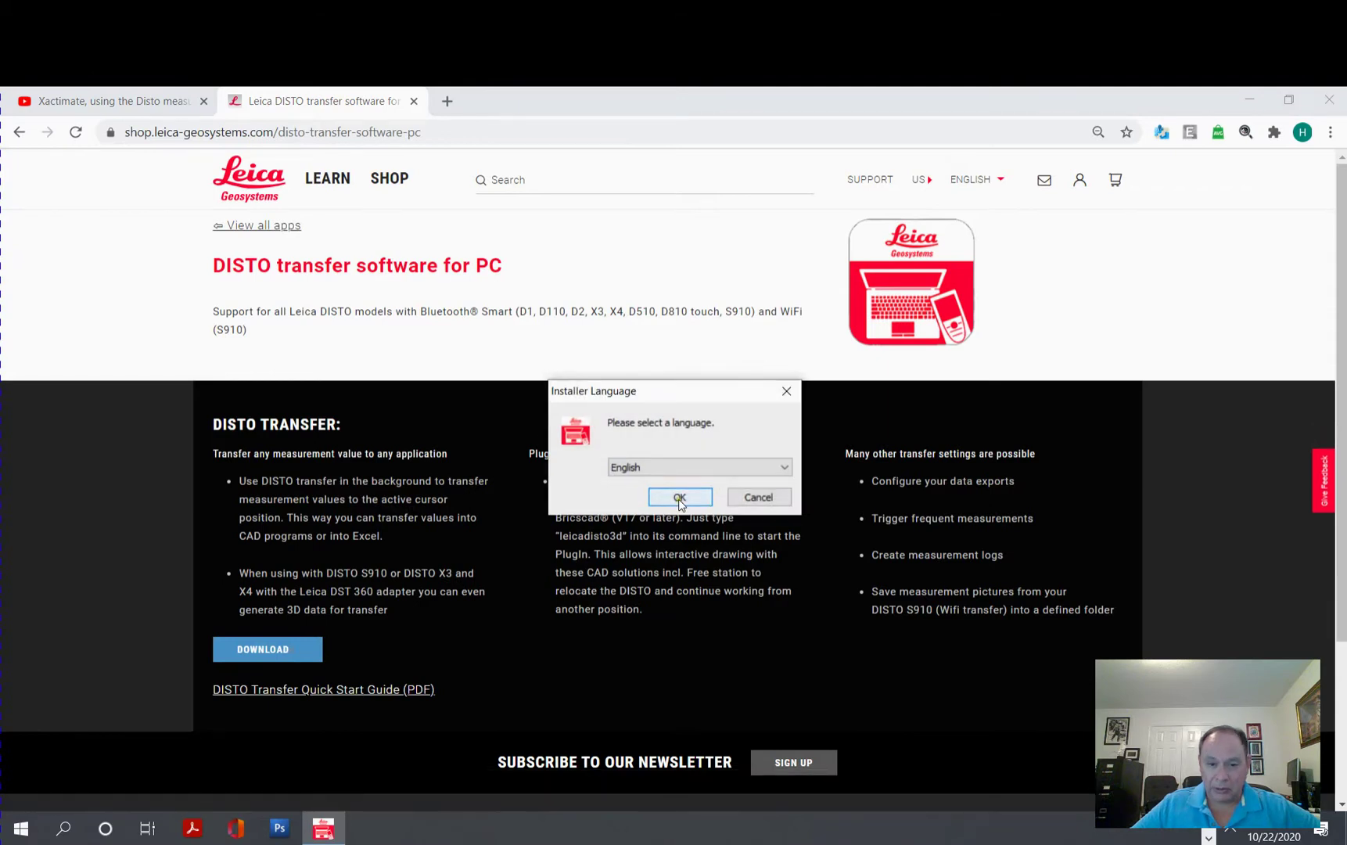
Install DISTO transfer PC 6.13 in English to the default folder, accepting the license
left_click(679, 498)
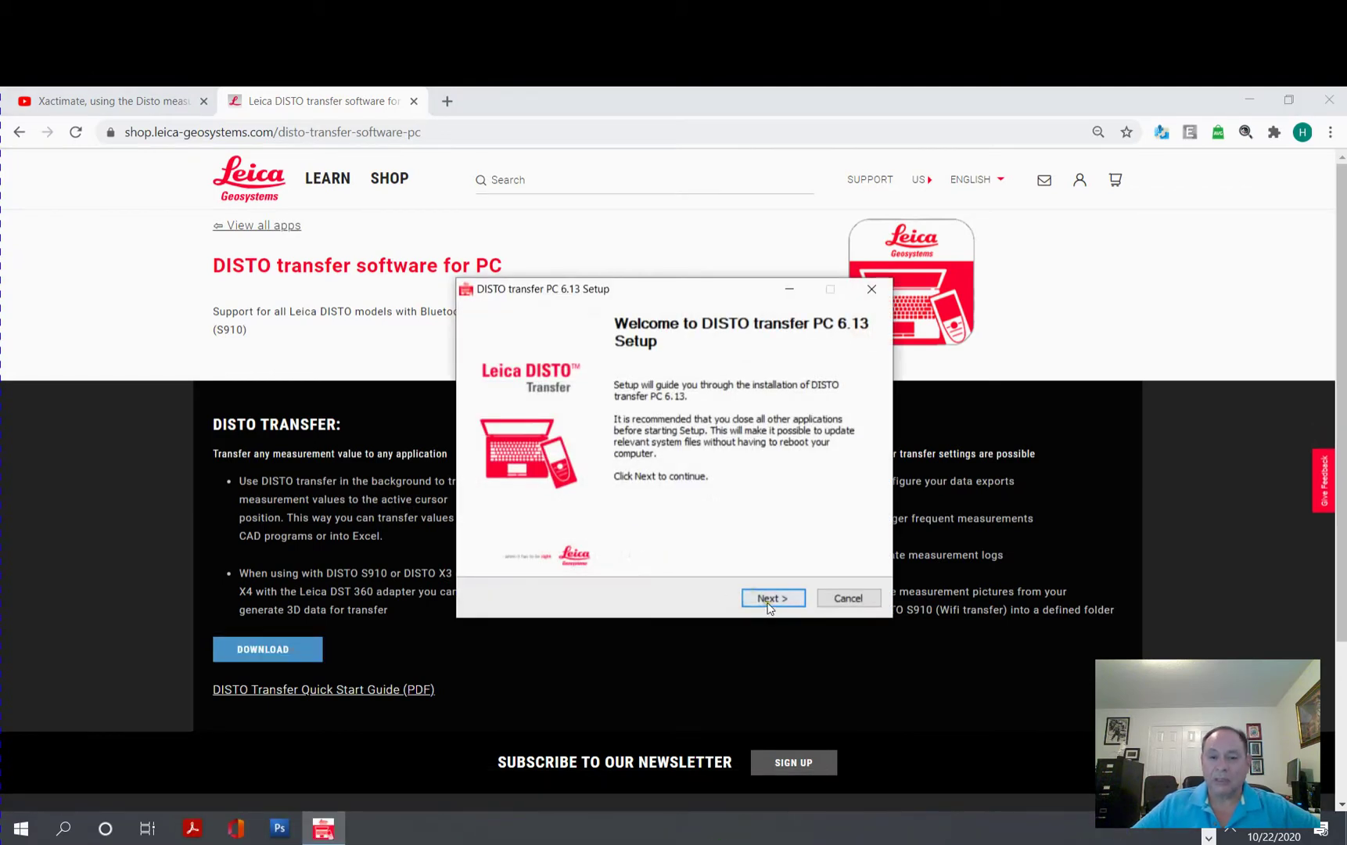
left_click(771, 598)
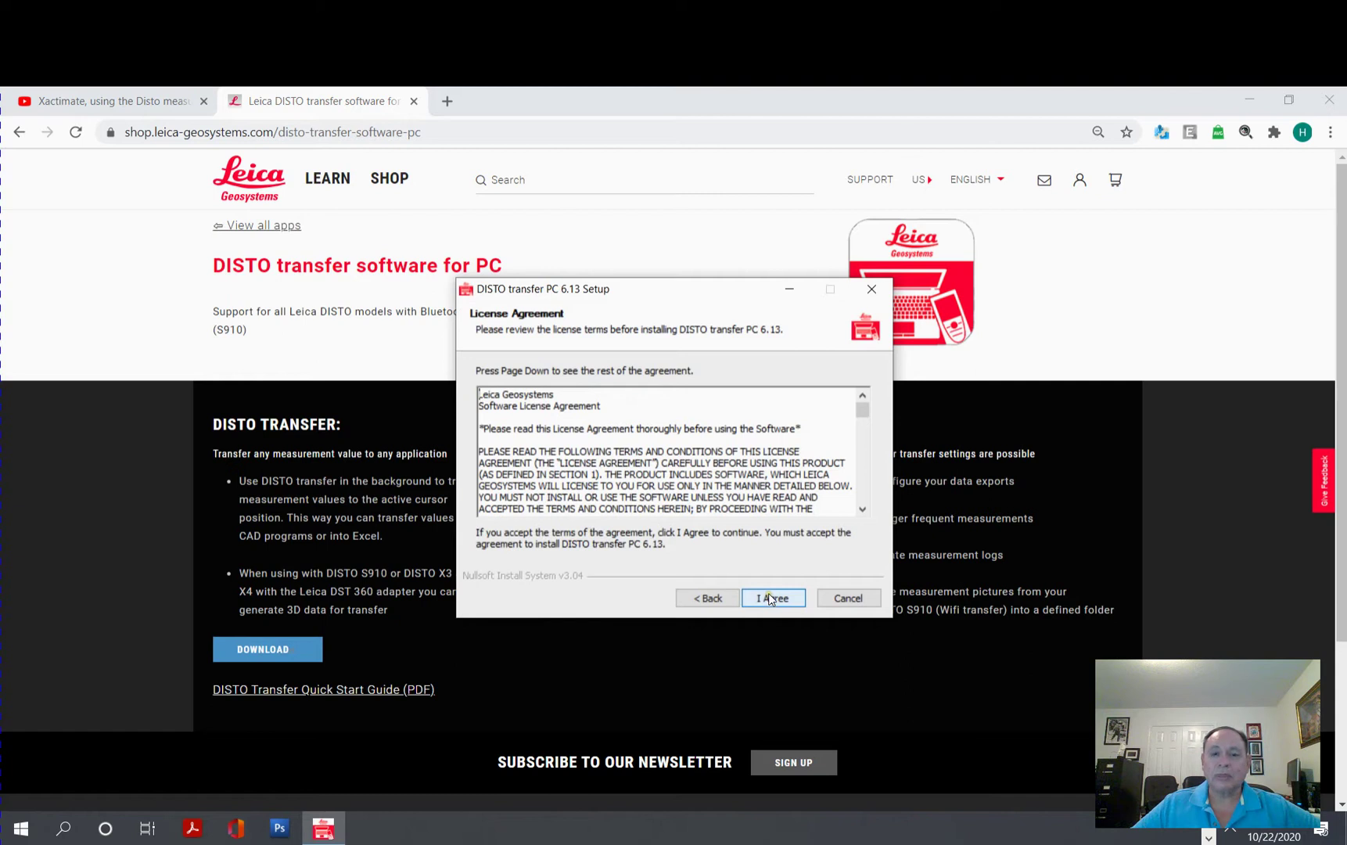
left_click(771, 604)
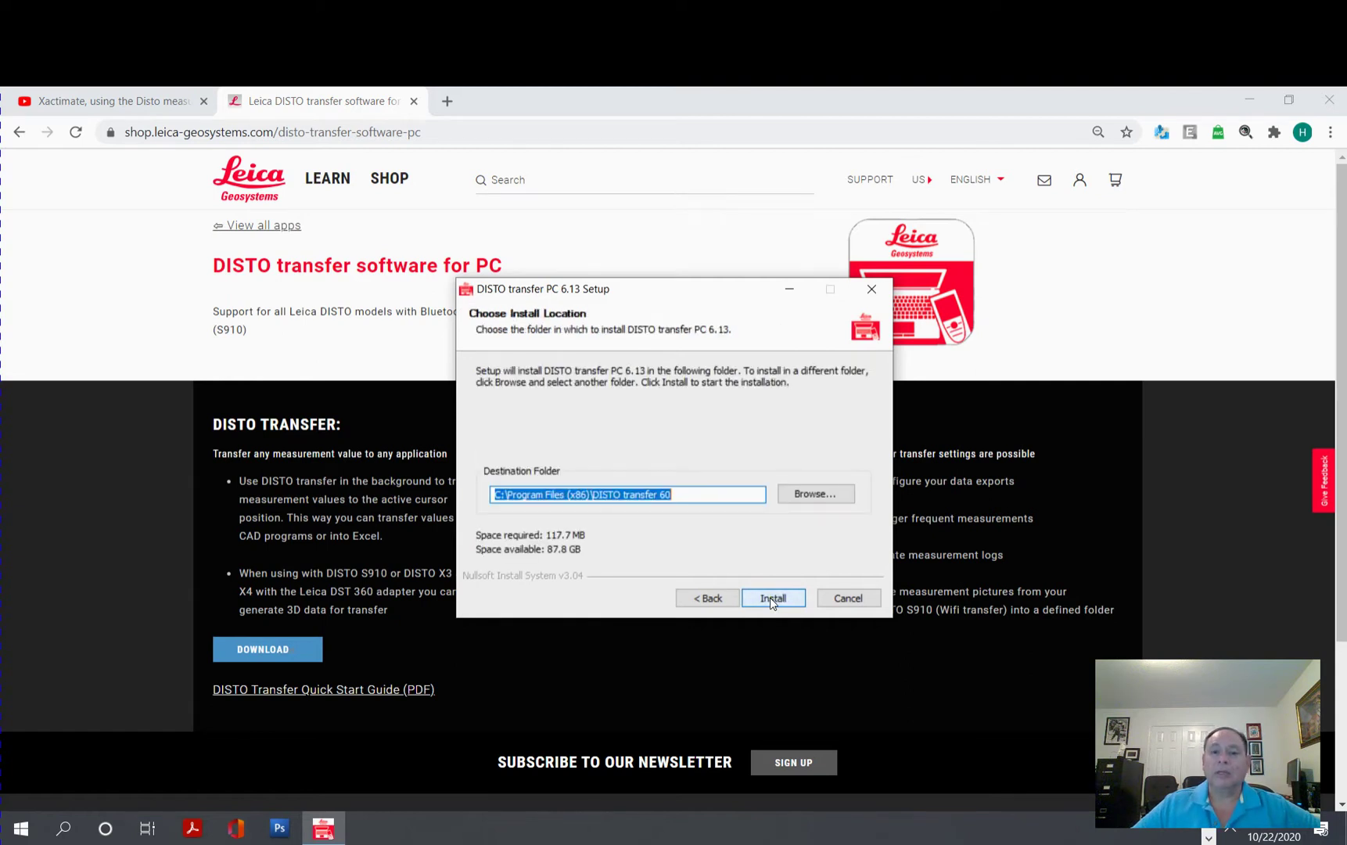
left_click(770, 599)
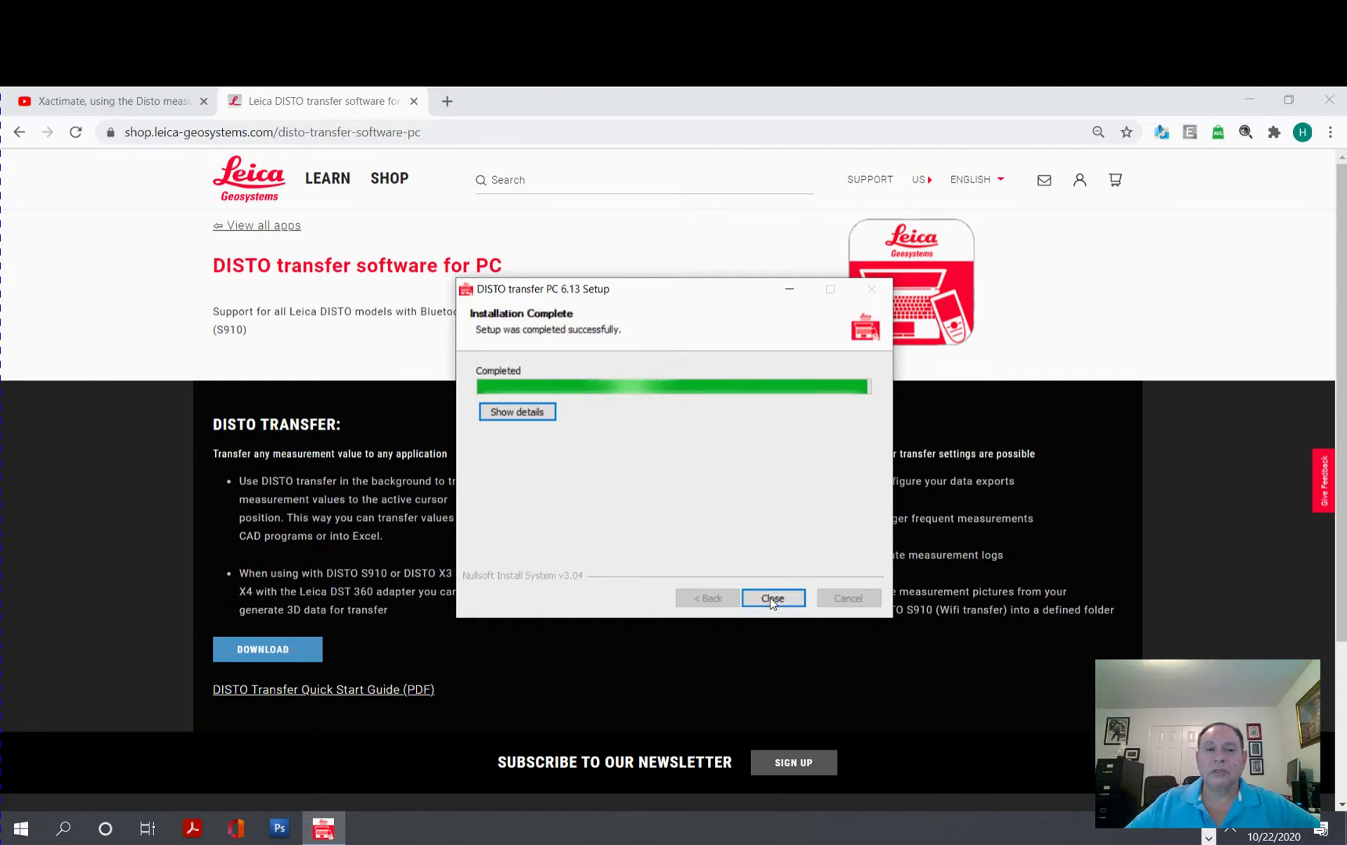
left_click(768, 597)
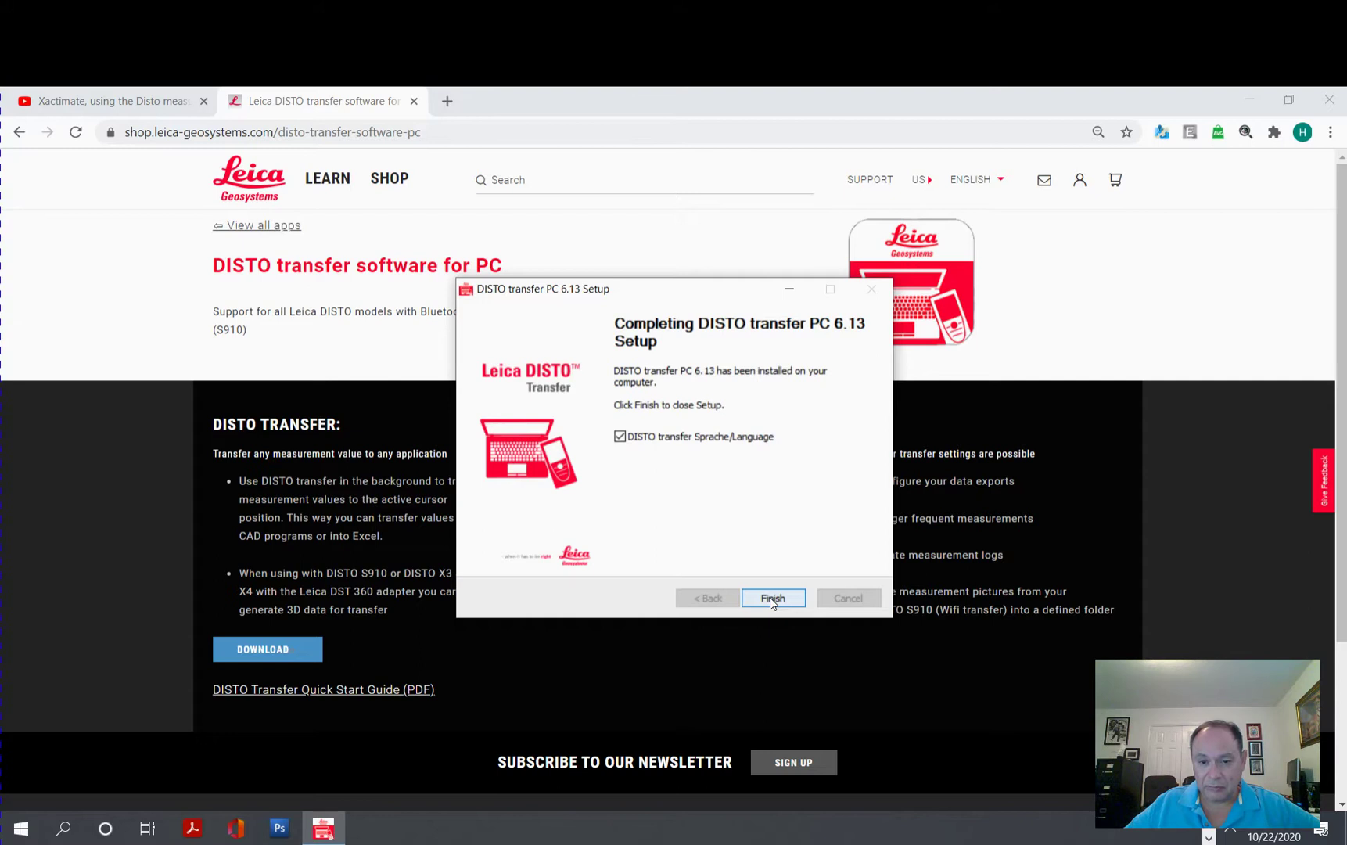
left_click(772, 597)
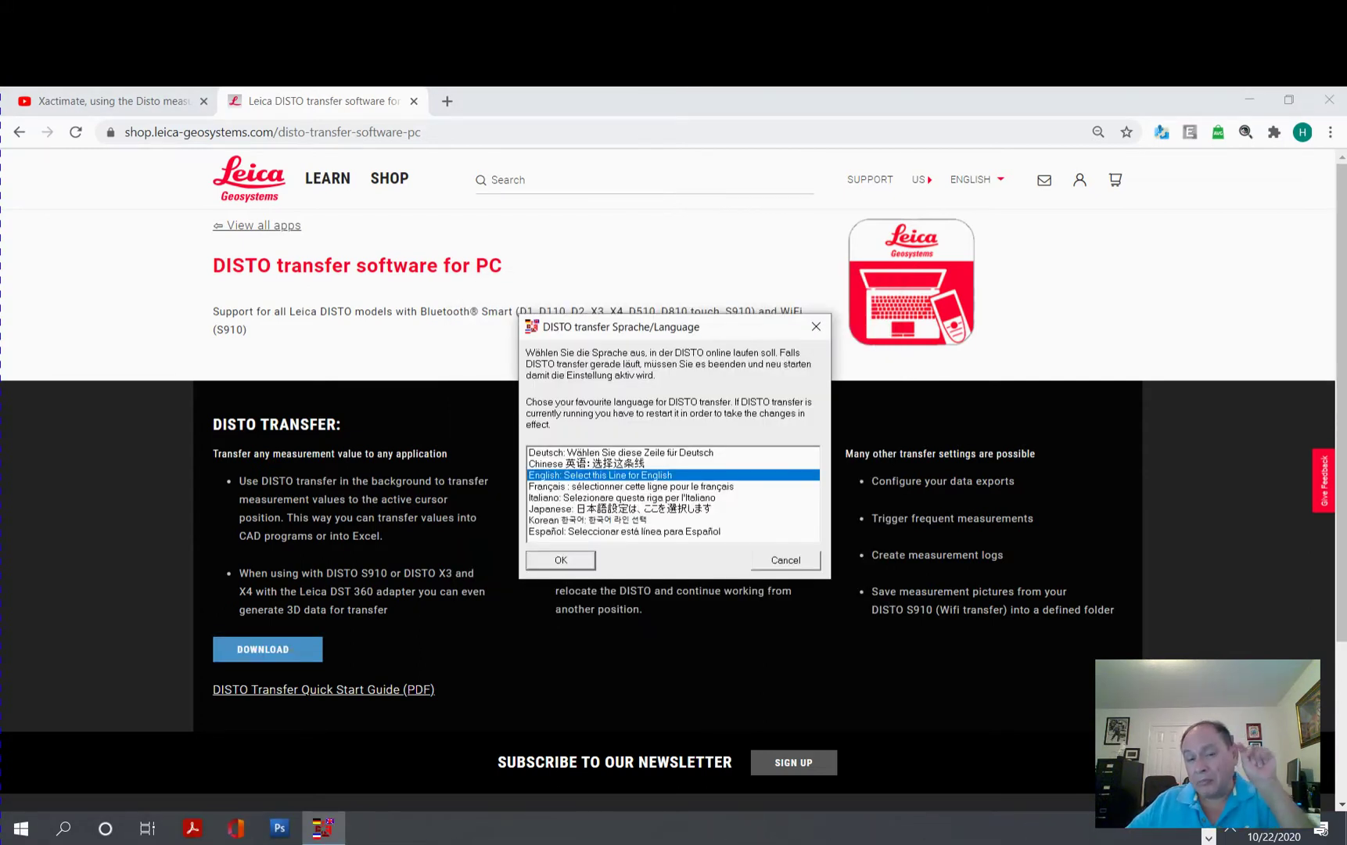
left_click(560, 560)
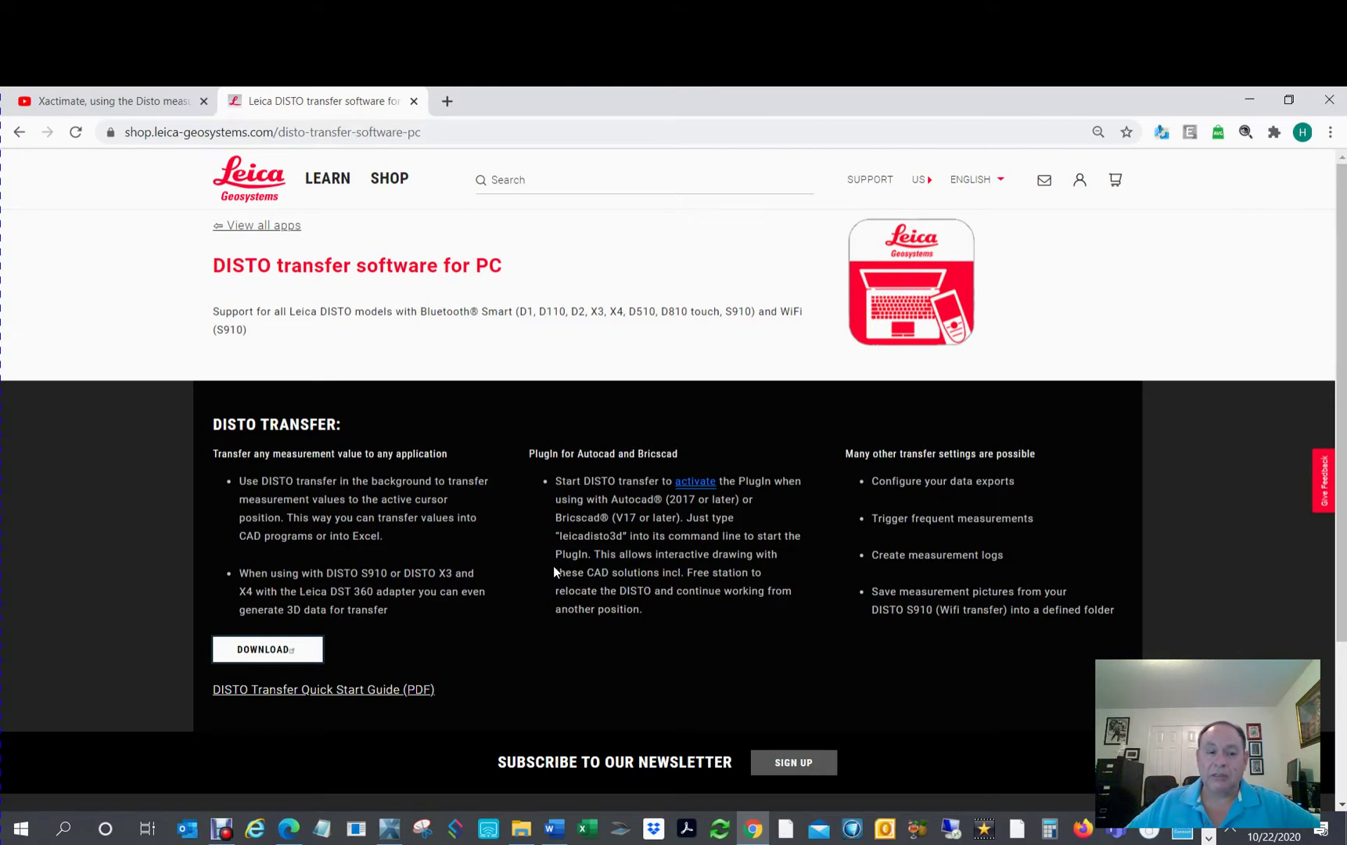
Show the desktop, run the DISTO transfer language tool, then launch DISTO transfer 6.0
key("super+d")
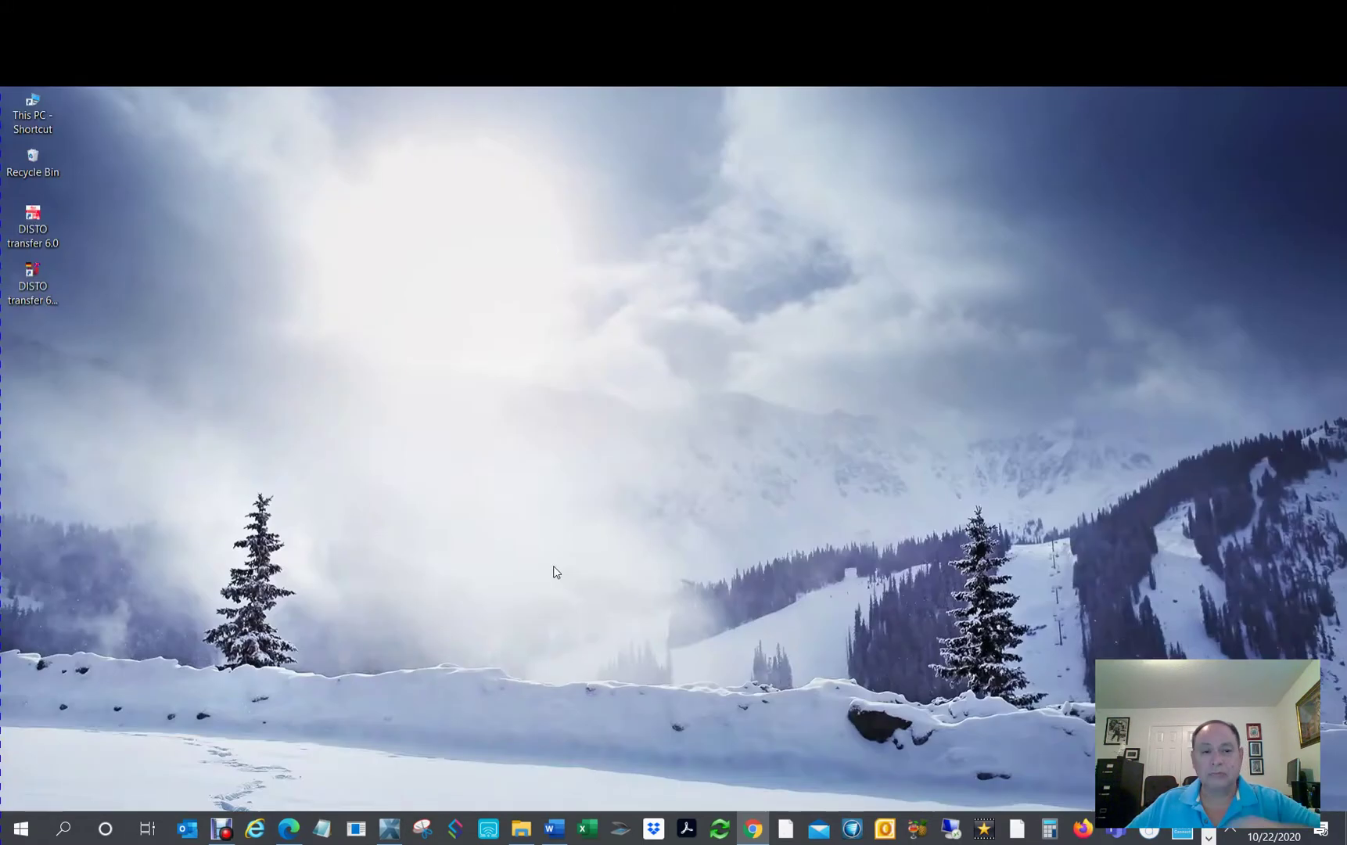
left_click_drag(149, 389, 14, 209)
left_click(337, 406)
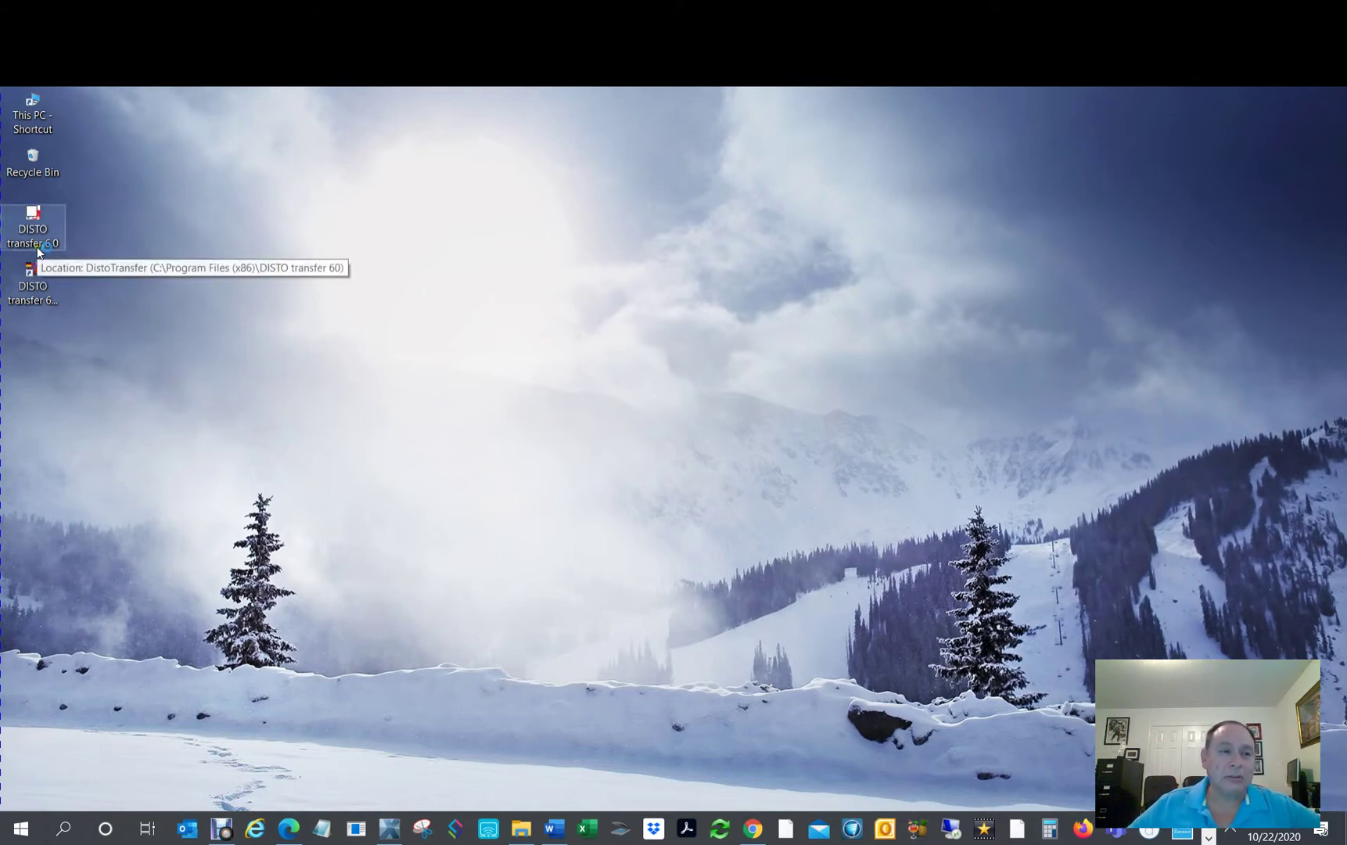
double_click(31, 299)
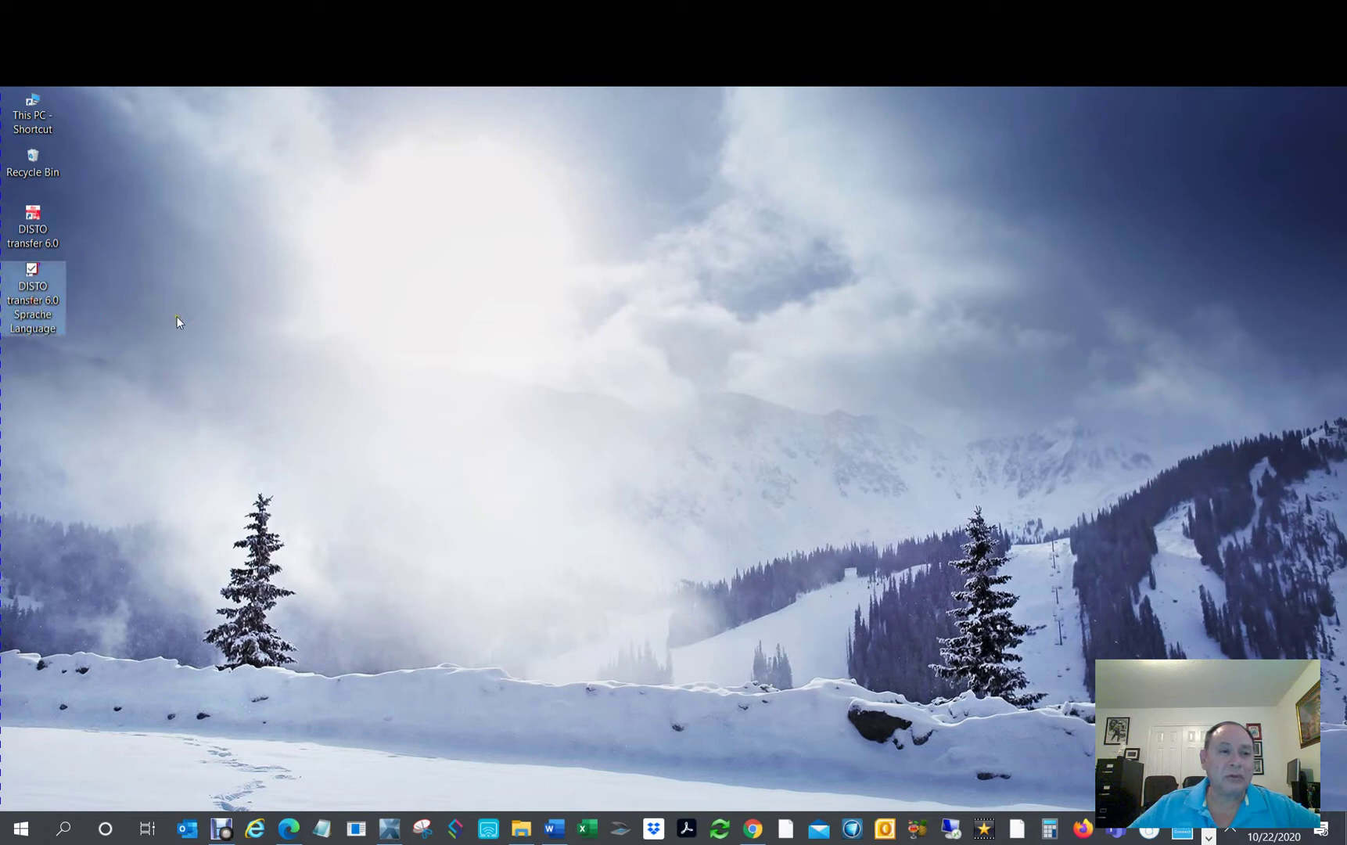
double_click(33, 223)
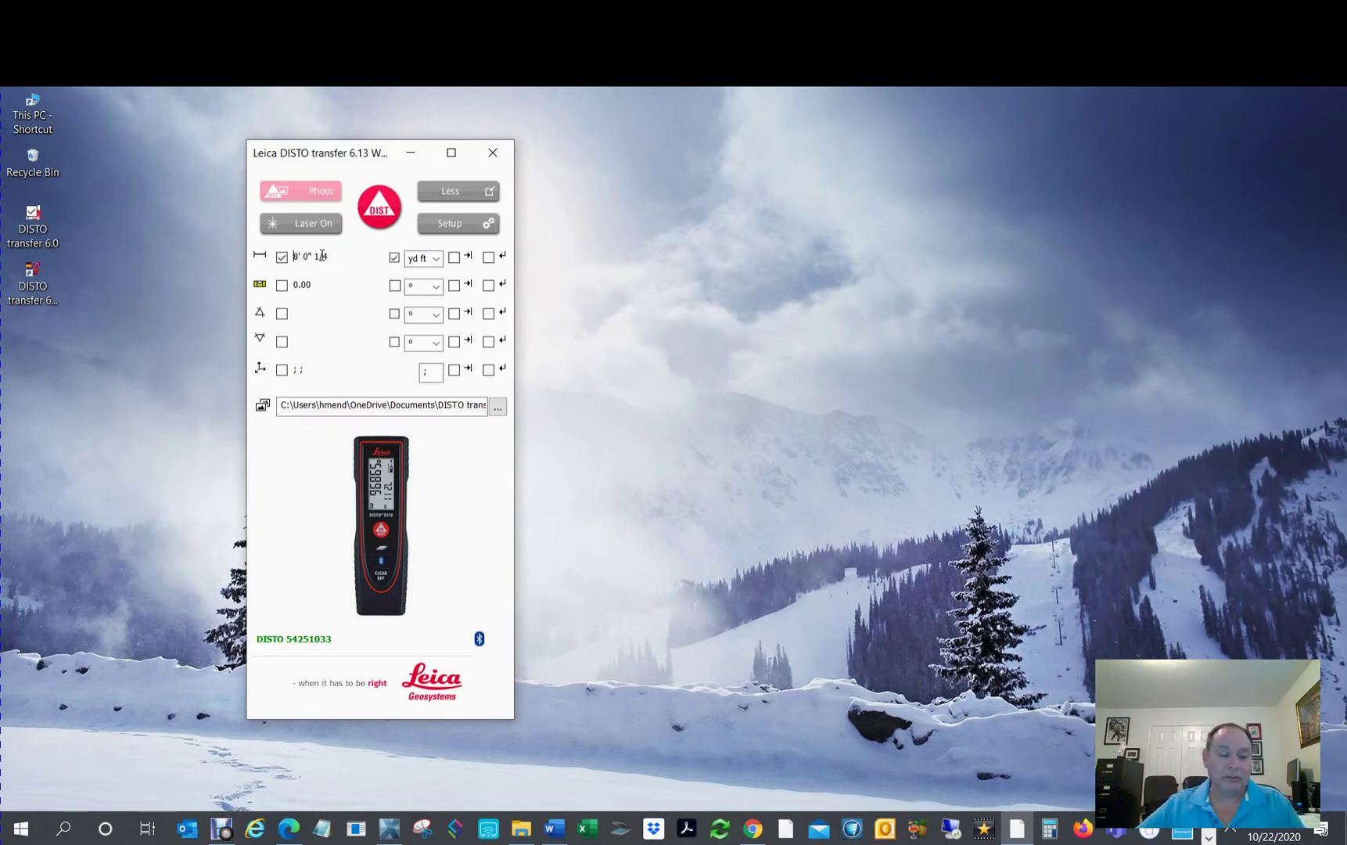
Close the DISTO transfer window after confirming the meter is linked
left_click(494, 153)
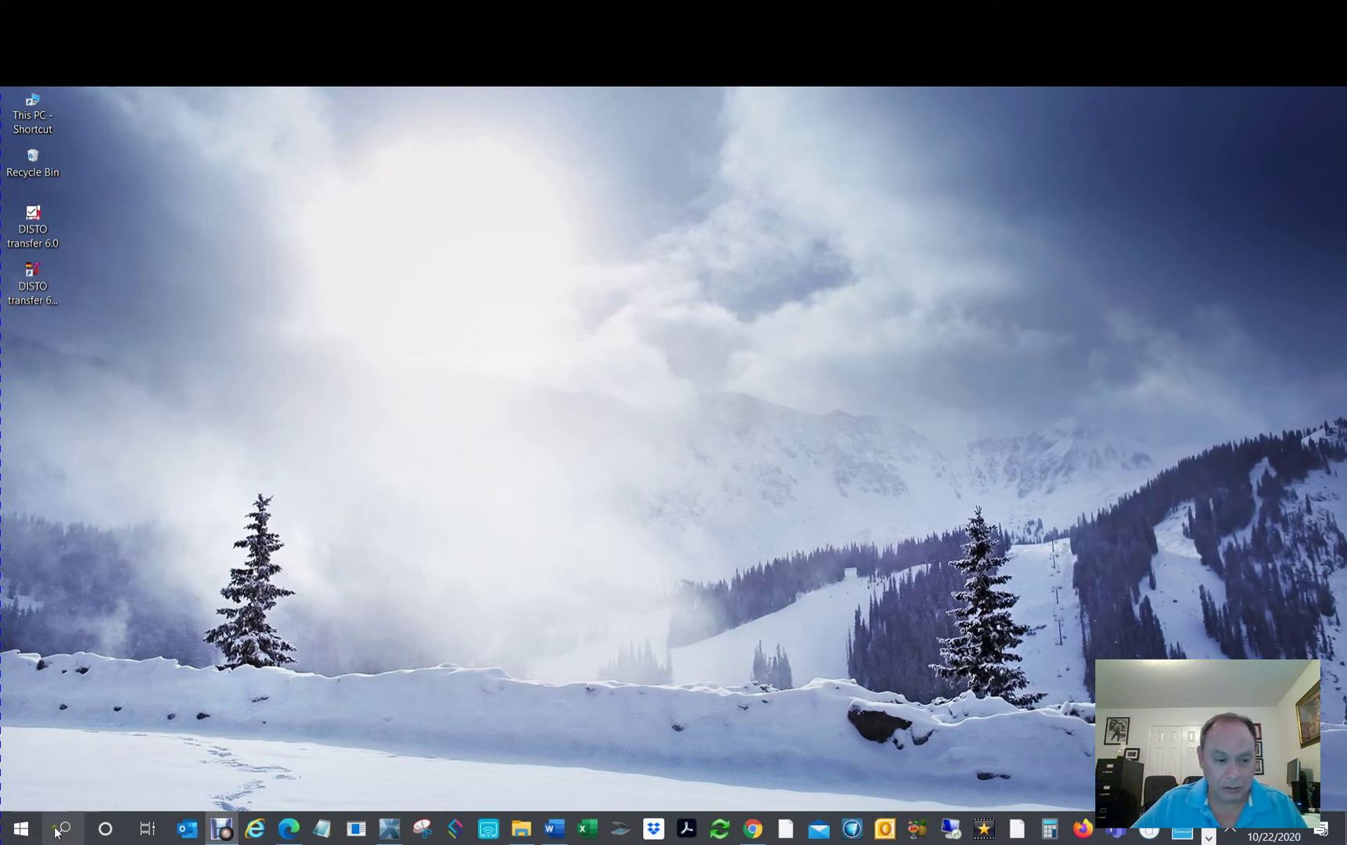
Search 'blue' and open the Bluetooth & other devices settings
left_click(61, 827)
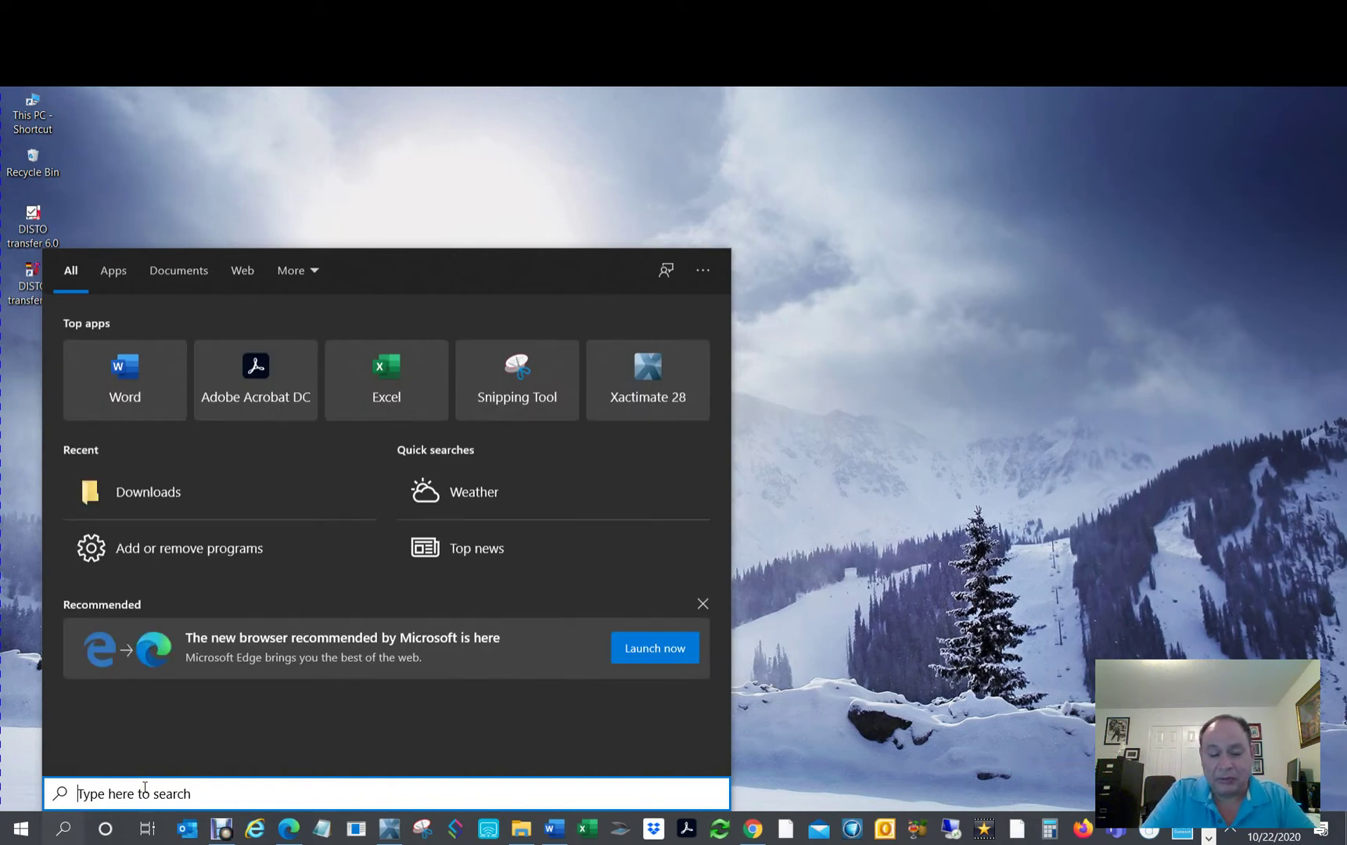
type("blue")
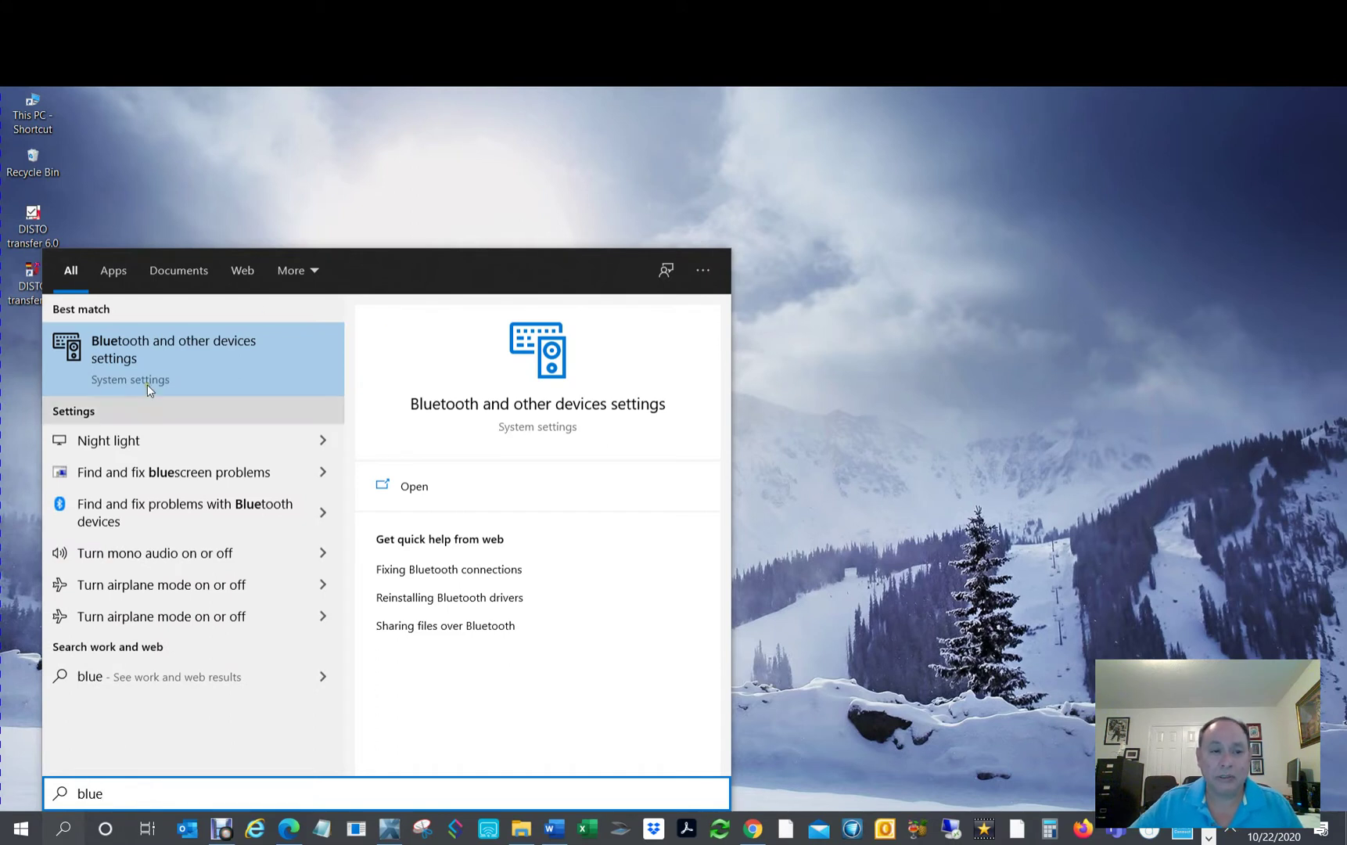
left_click(142, 350)
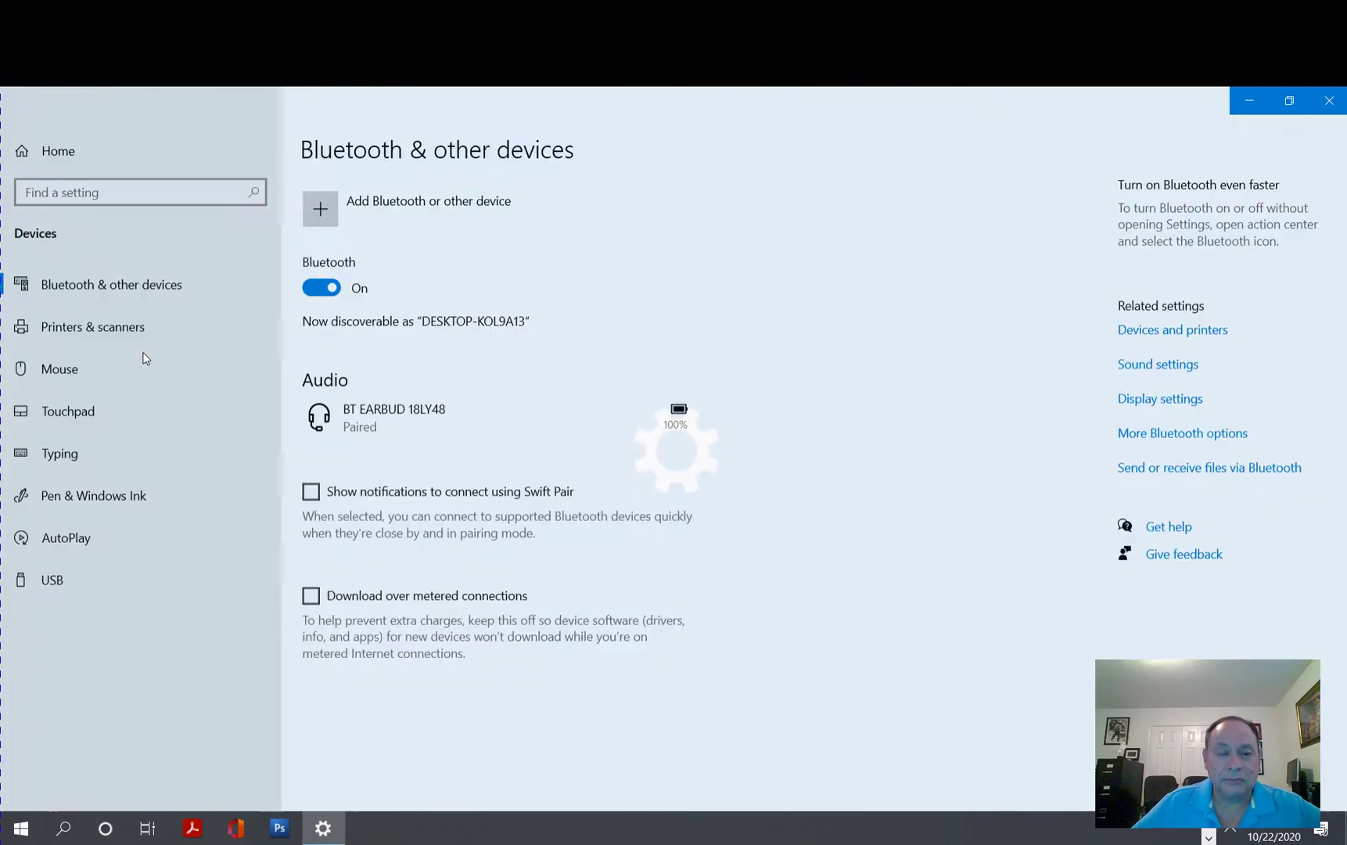
scroll(428, 470, "down", 5)
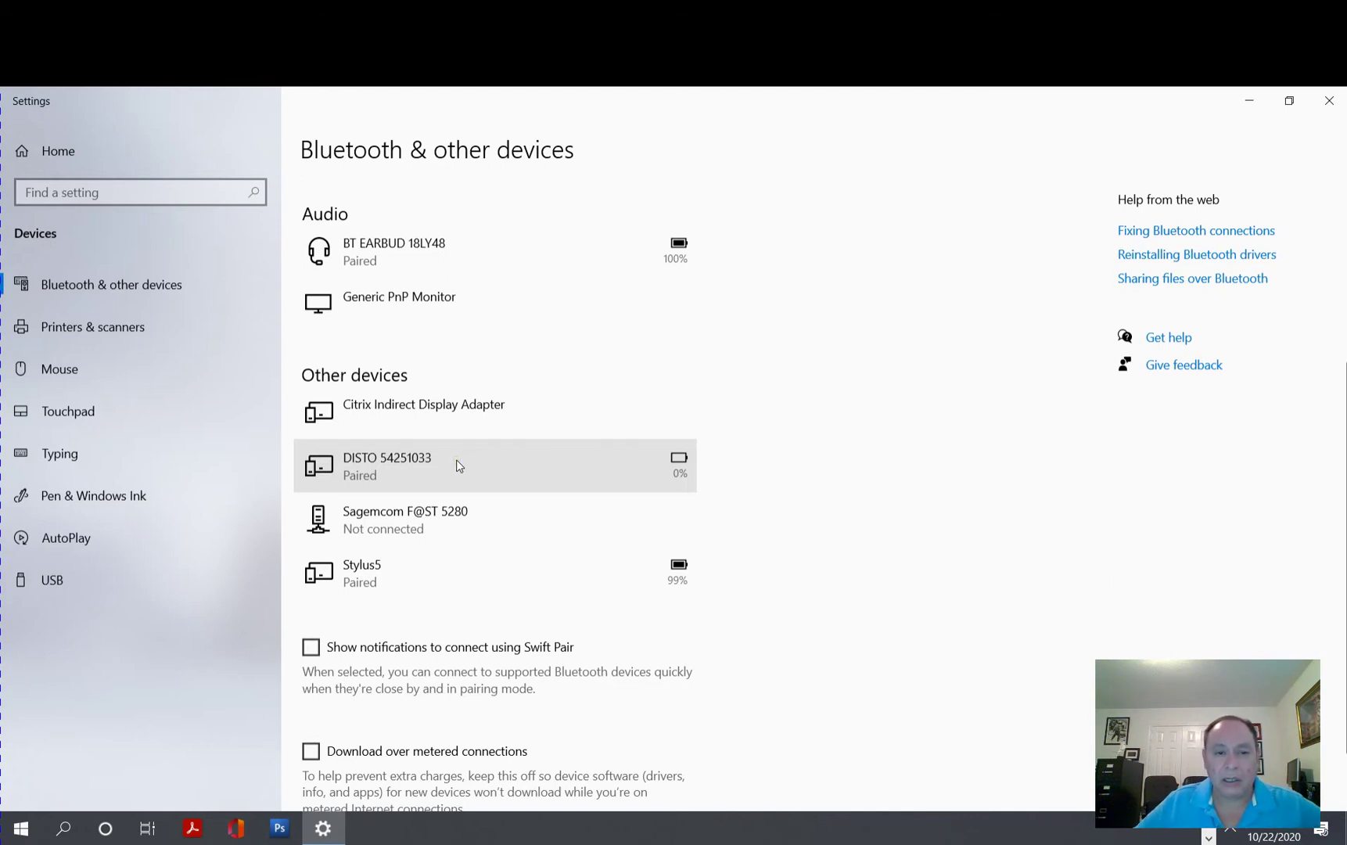
Remove the DISTO laser meter from the paired devices and confirm with Yes
left_click(457, 461)
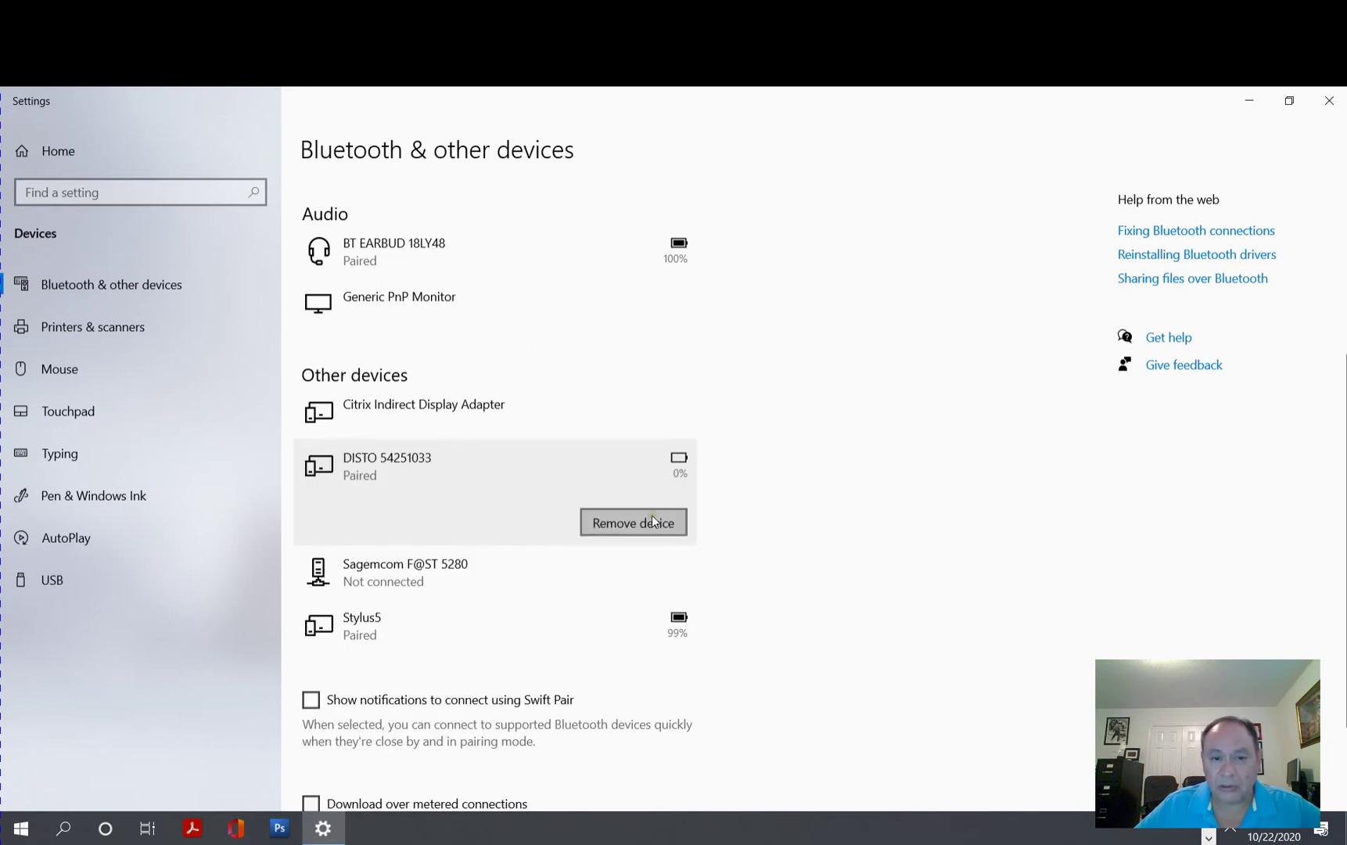
left_click(650, 515)
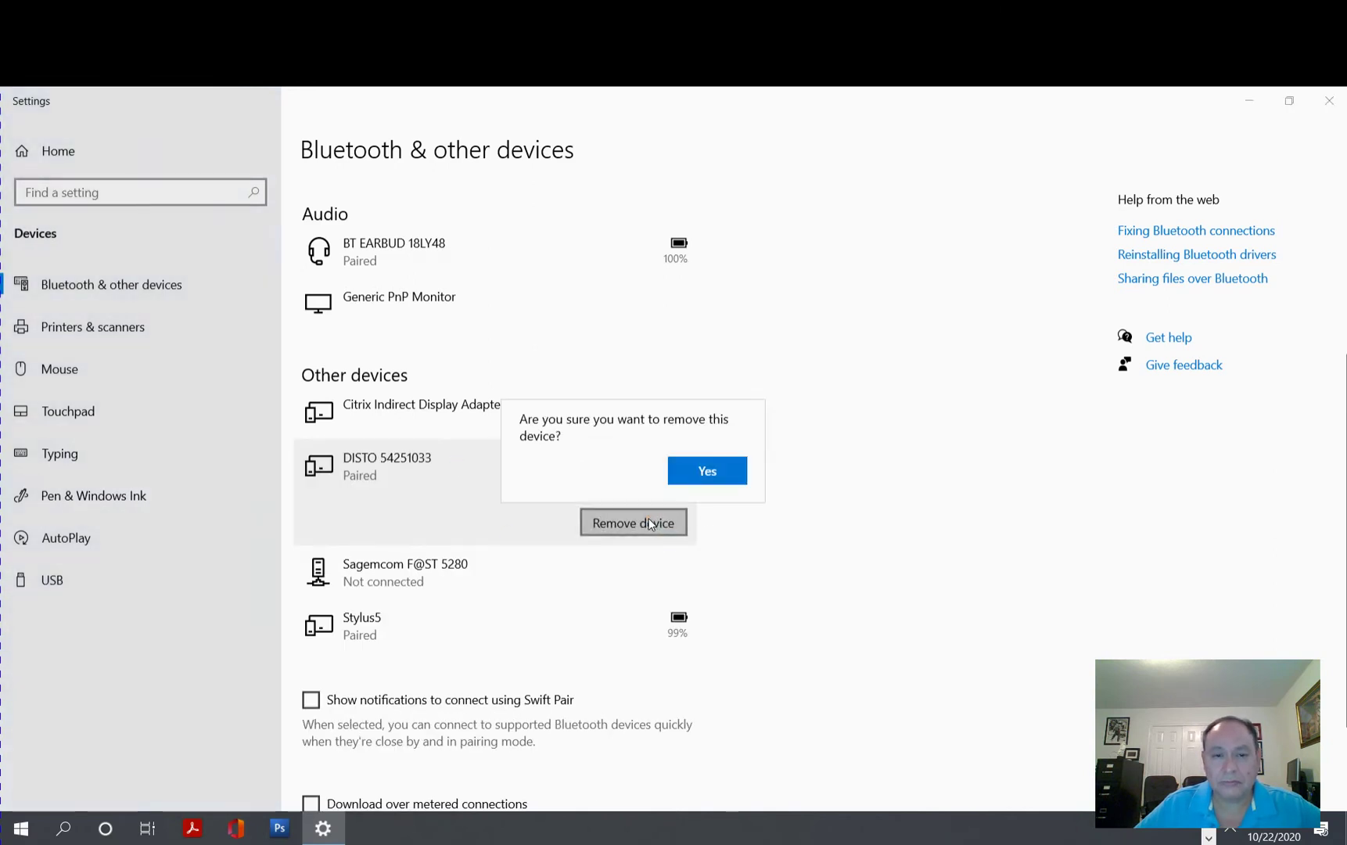
left_click(696, 474)
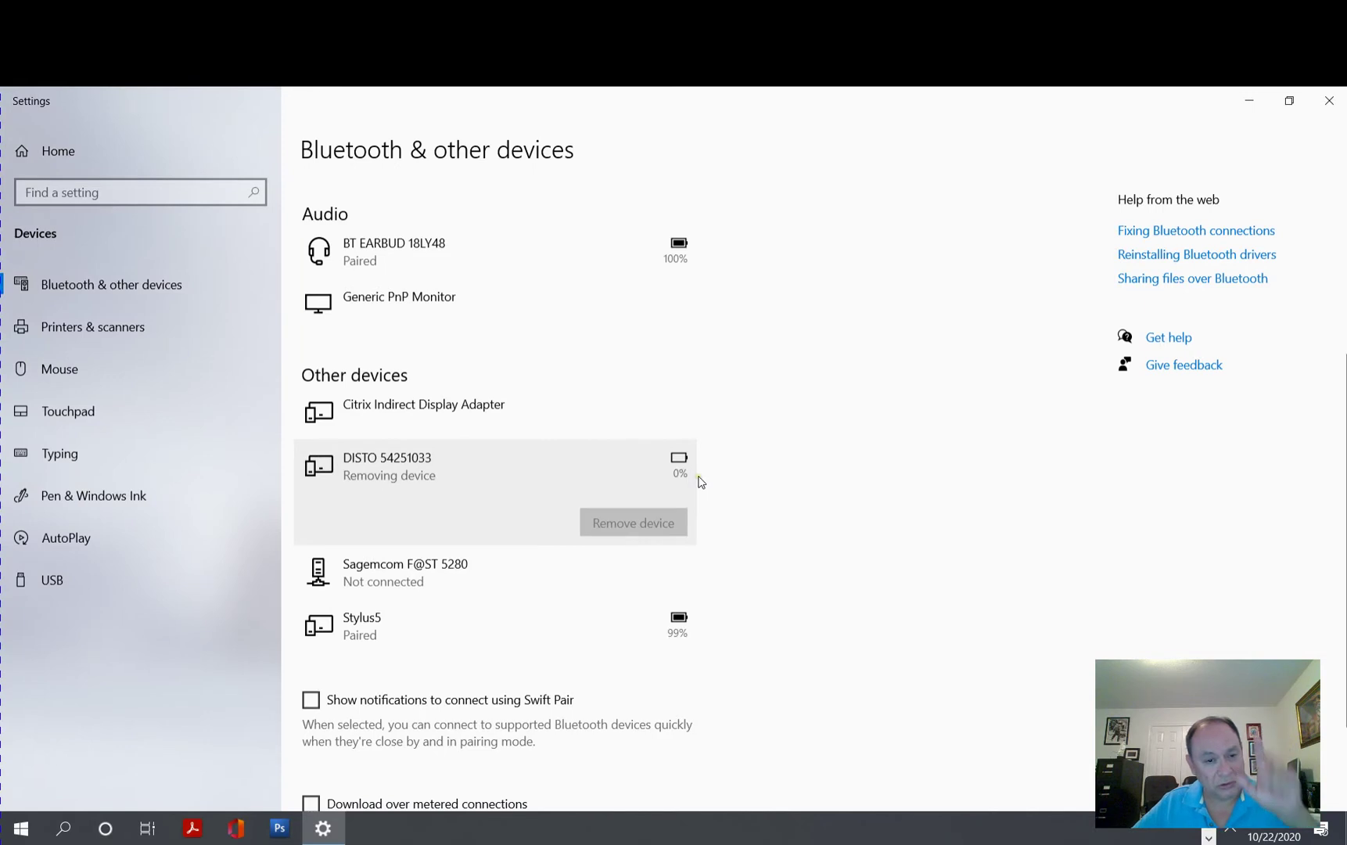
scroll(771, 428, "up", 5)
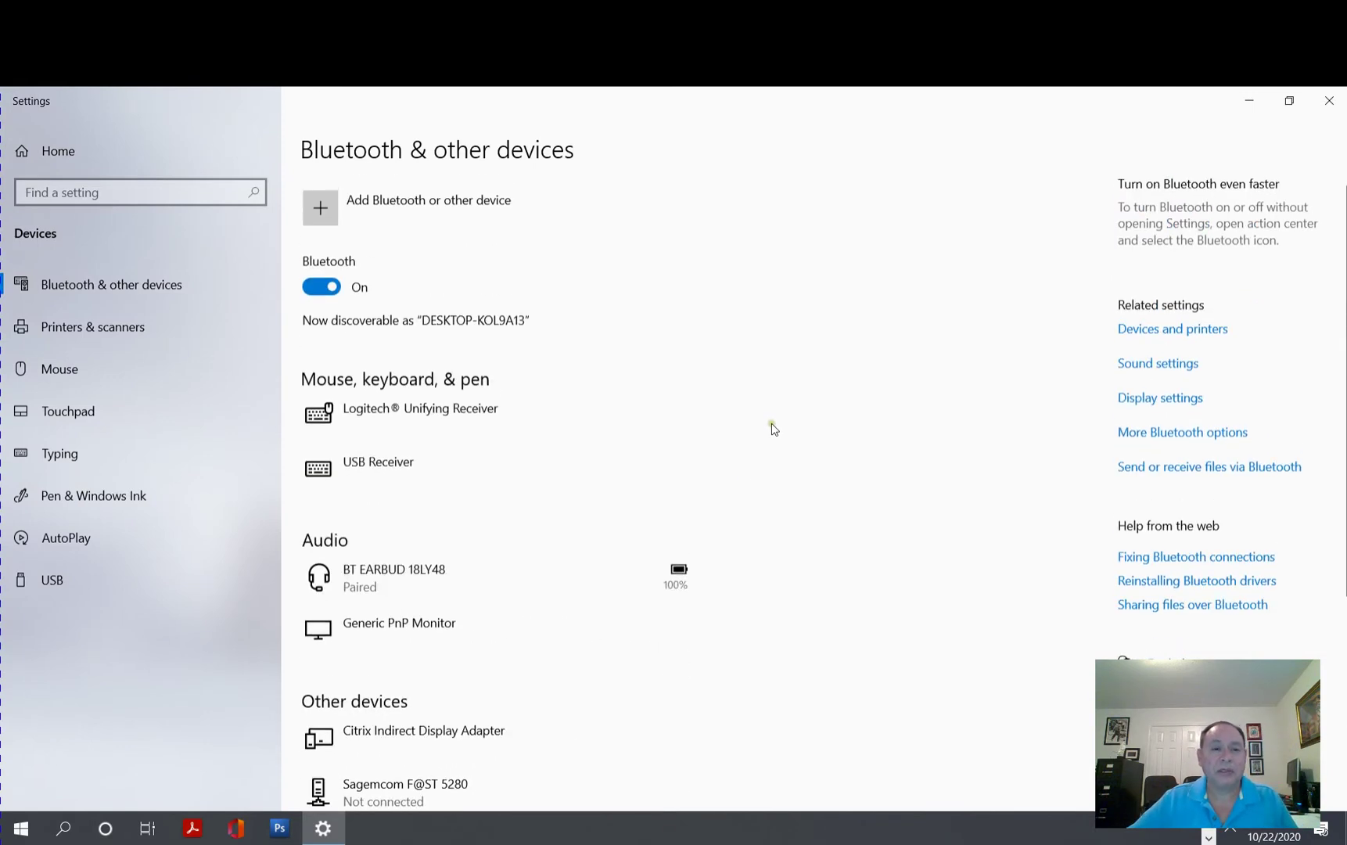
scroll(773, 428, "down", 5)
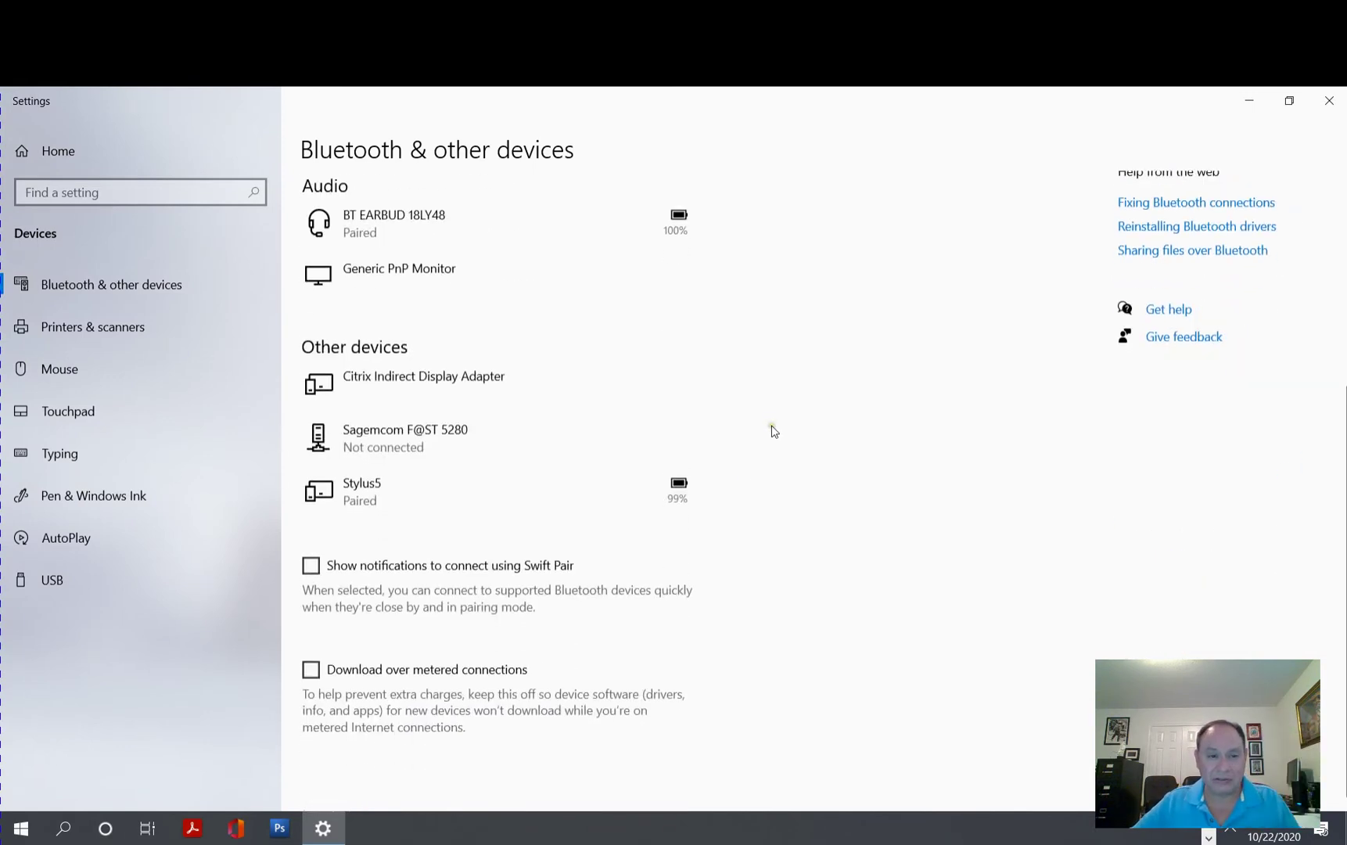
scroll(772, 430, "up", 5)
scroll(615, 304, "down", 5)
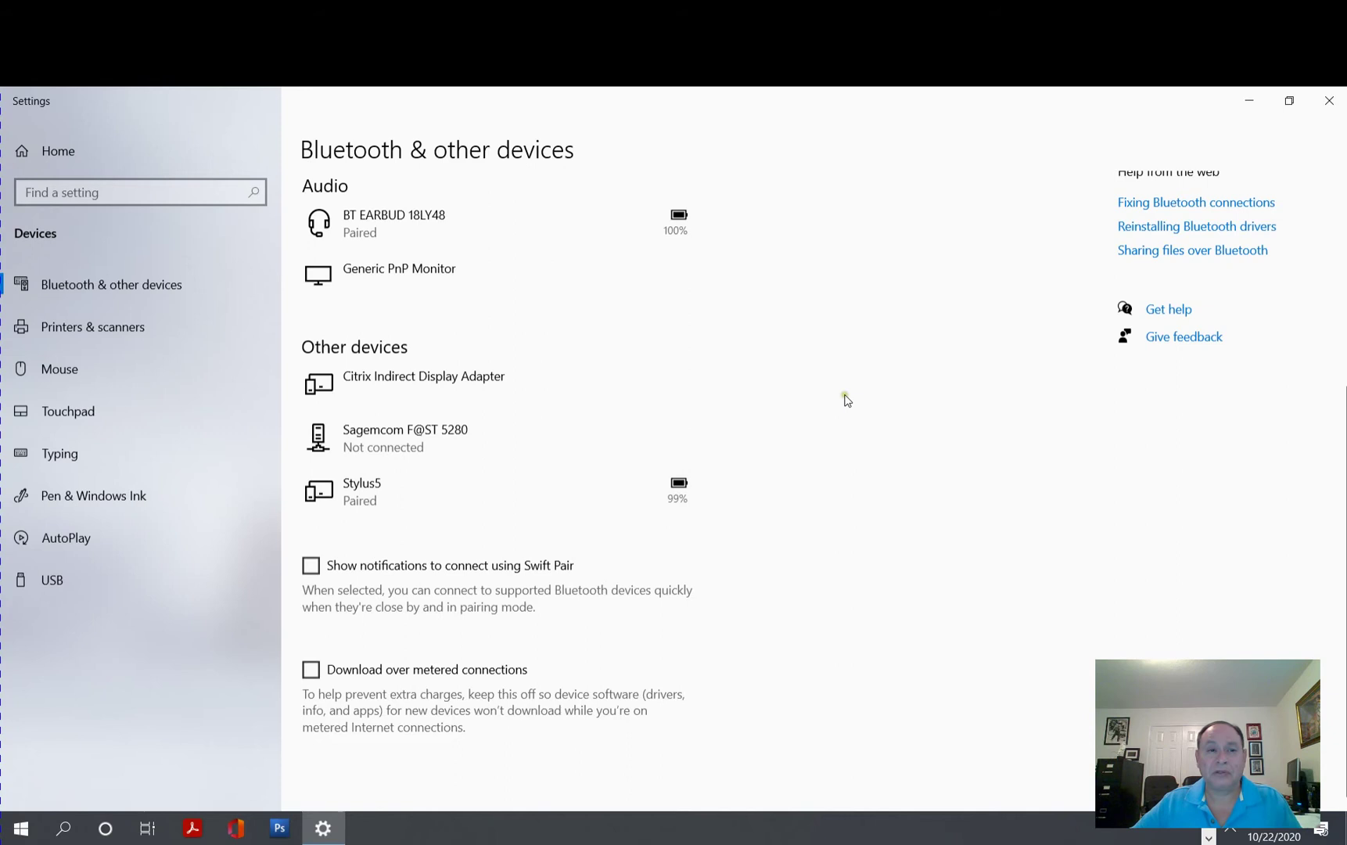
scroll(844, 400, "up", 3)
scroll(804, 359, "up", 1)
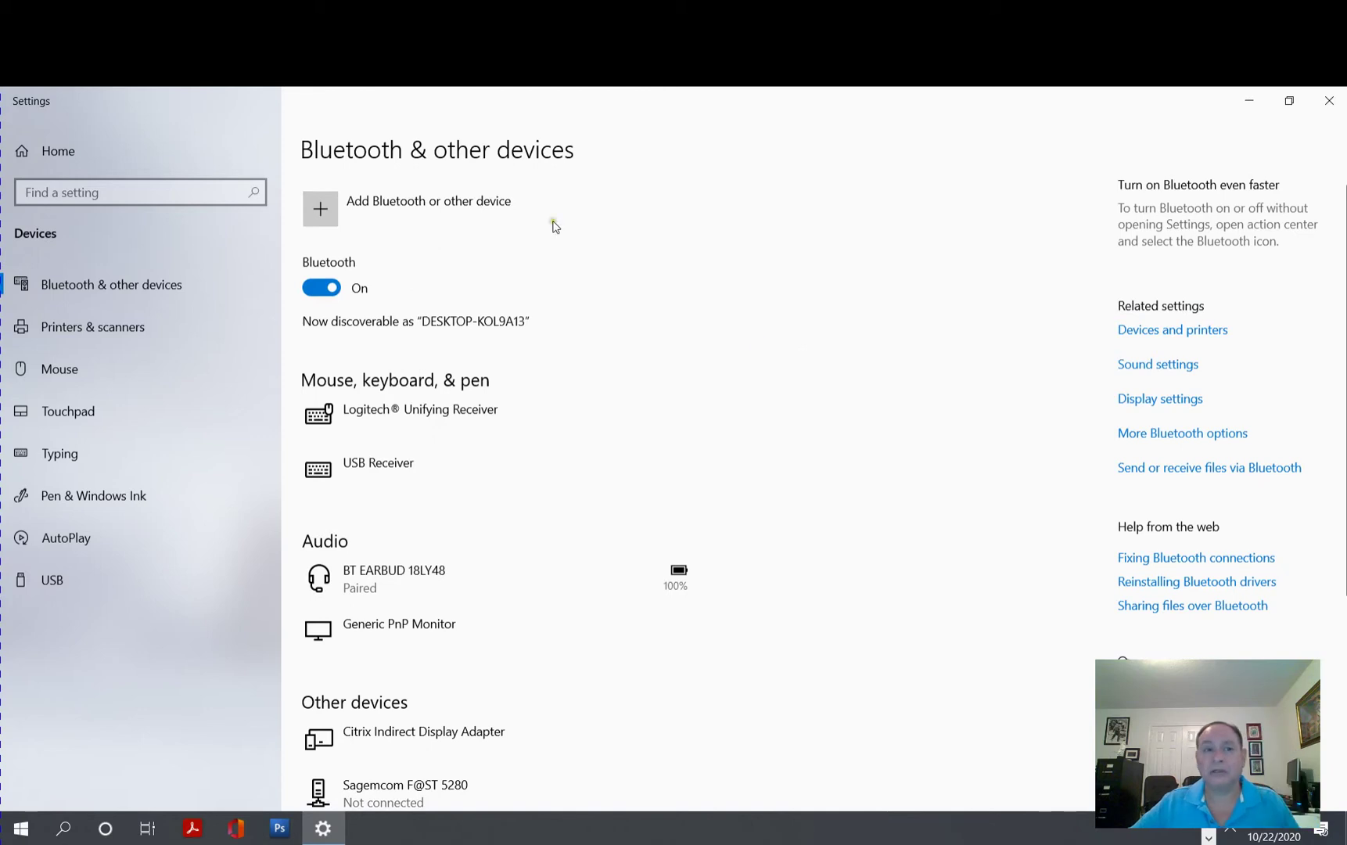
Add the DISTO laser meter as a new Bluetooth device, then close Settings
left_click(322, 211)
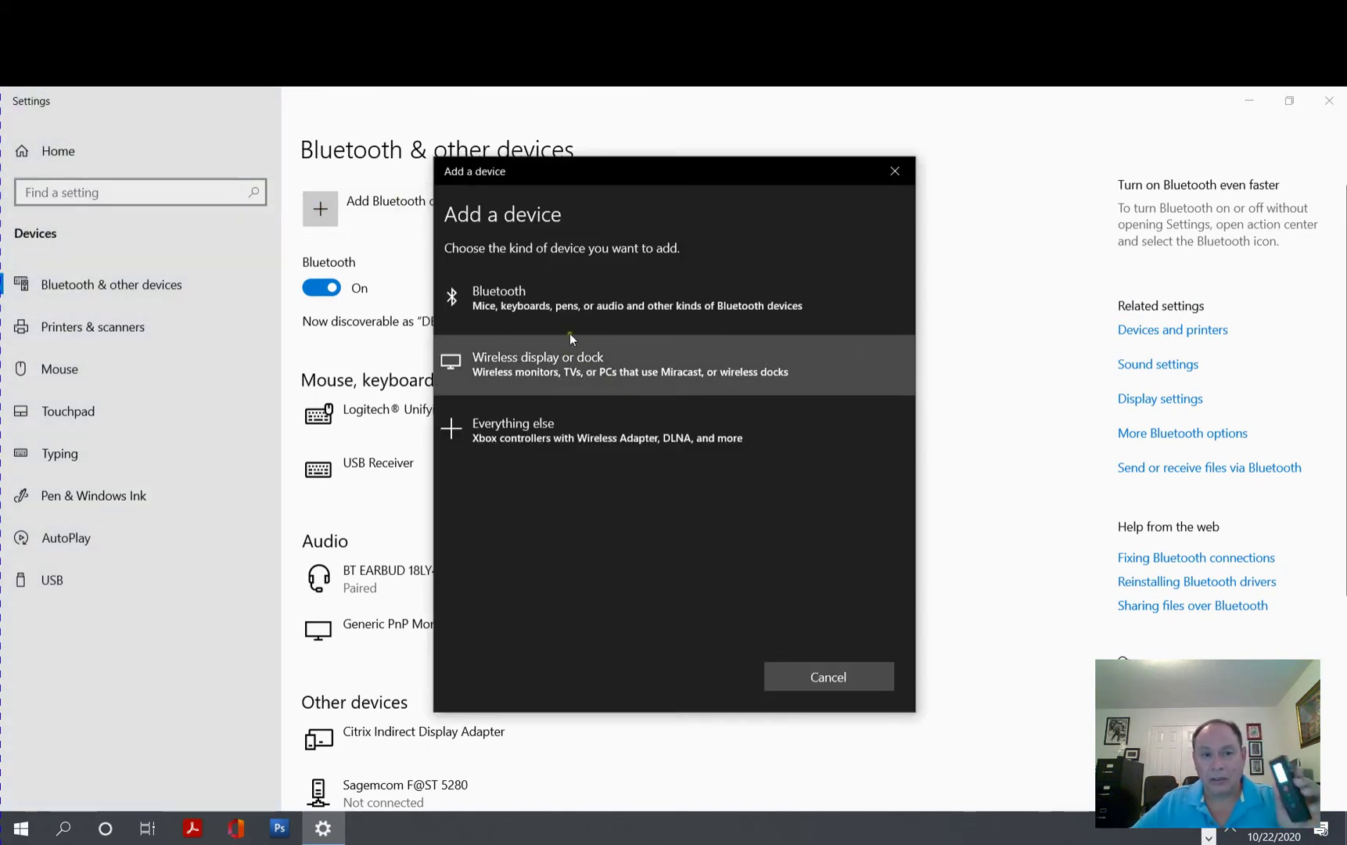
left_click(505, 307)
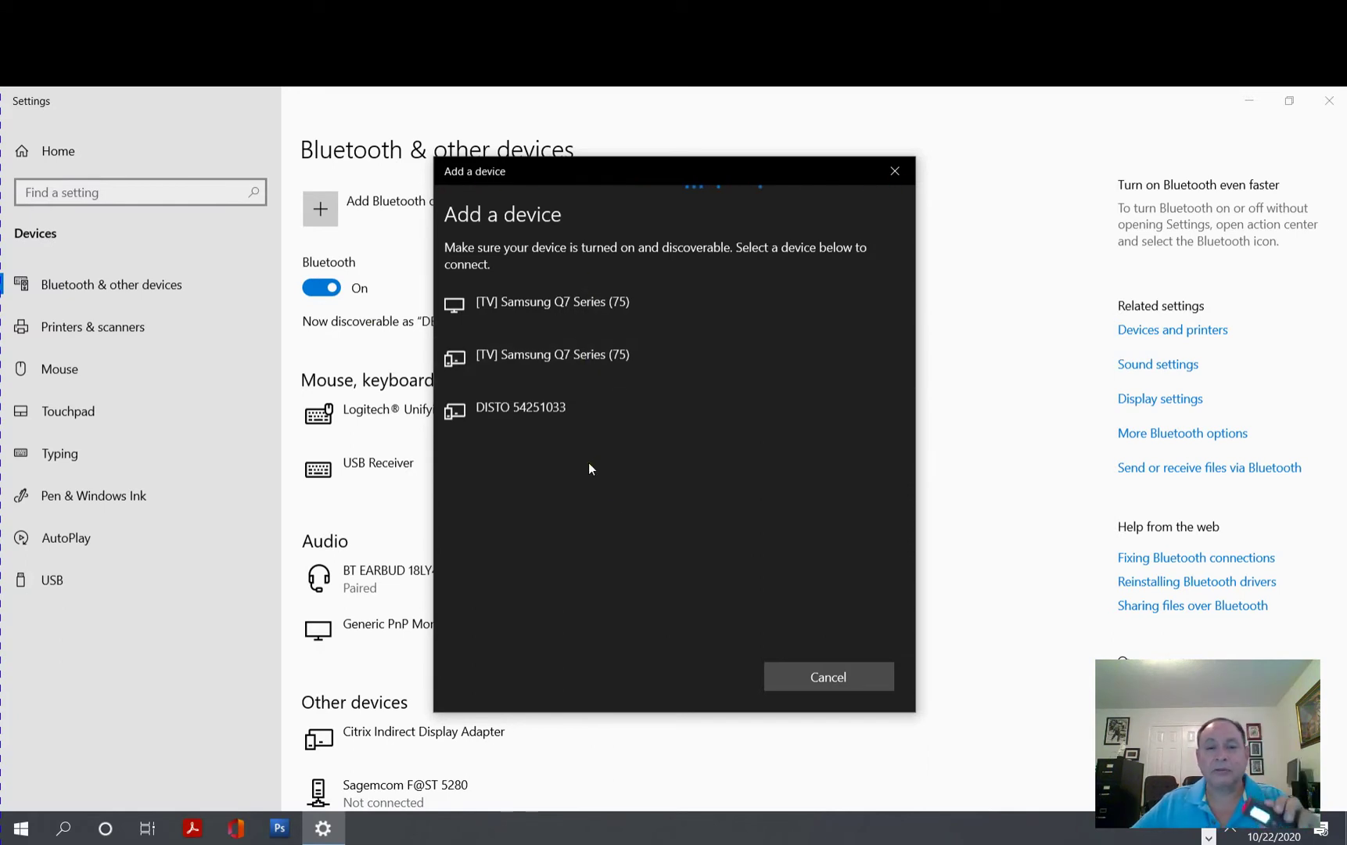
left_click(535, 408)
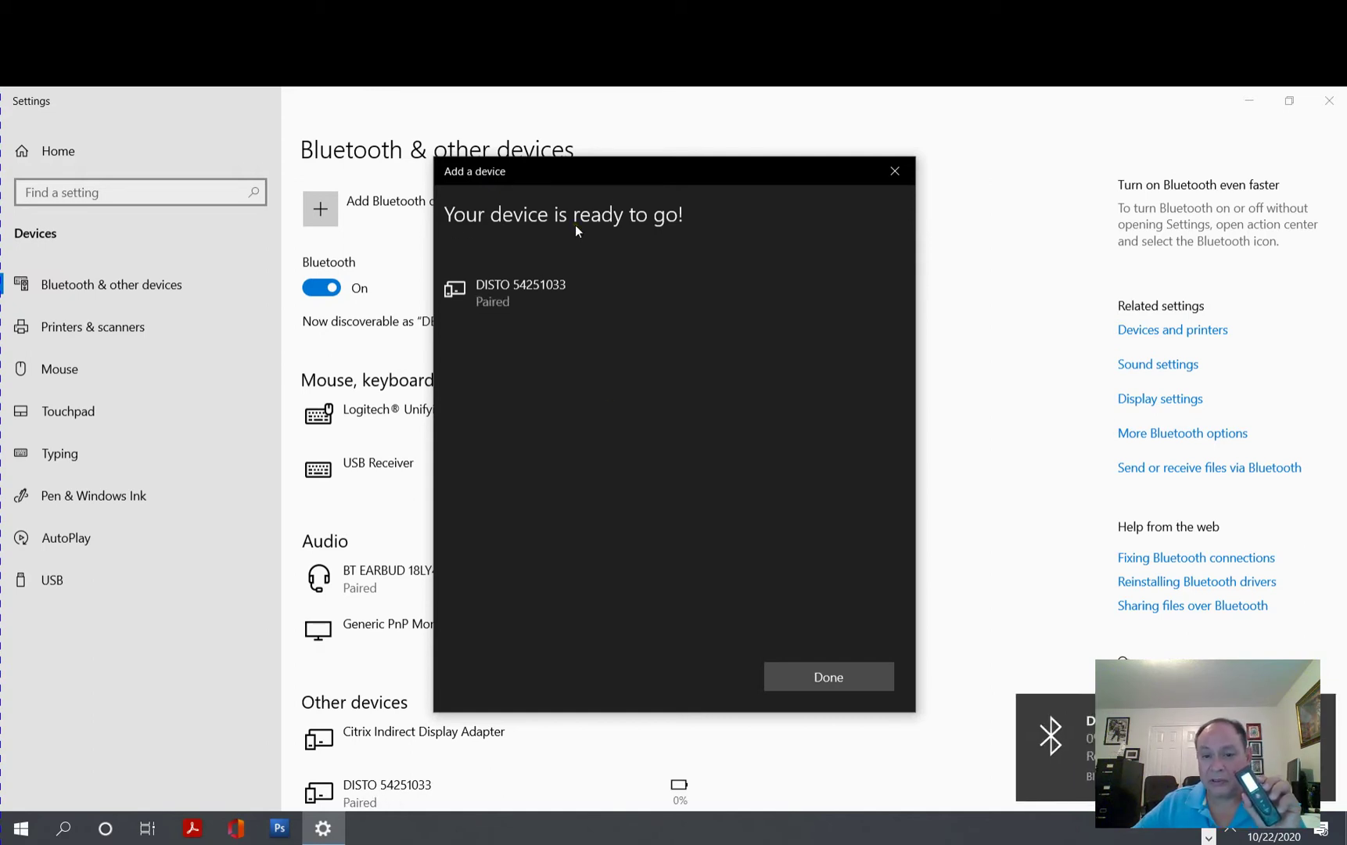
left_click(824, 674)
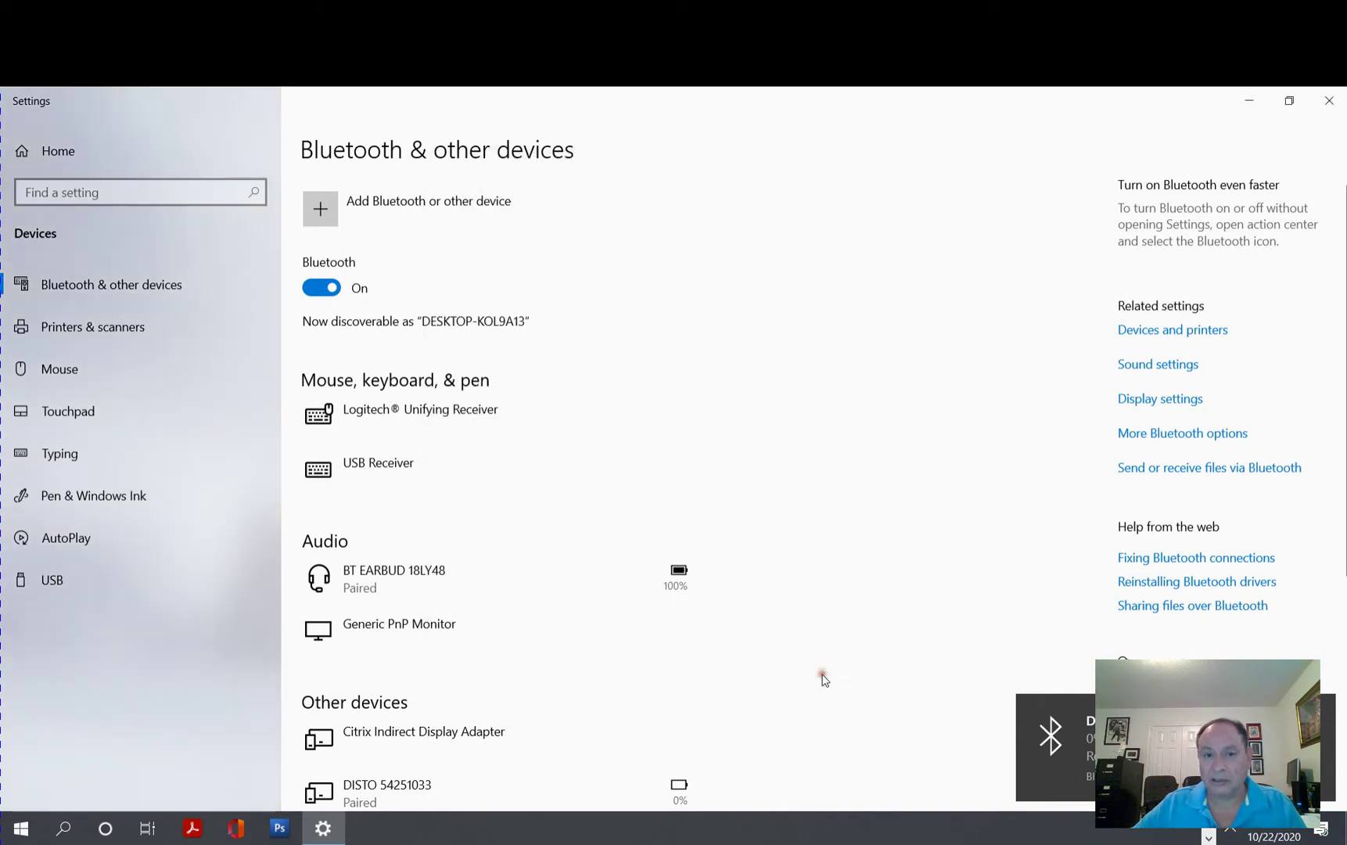
left_click(1329, 100)
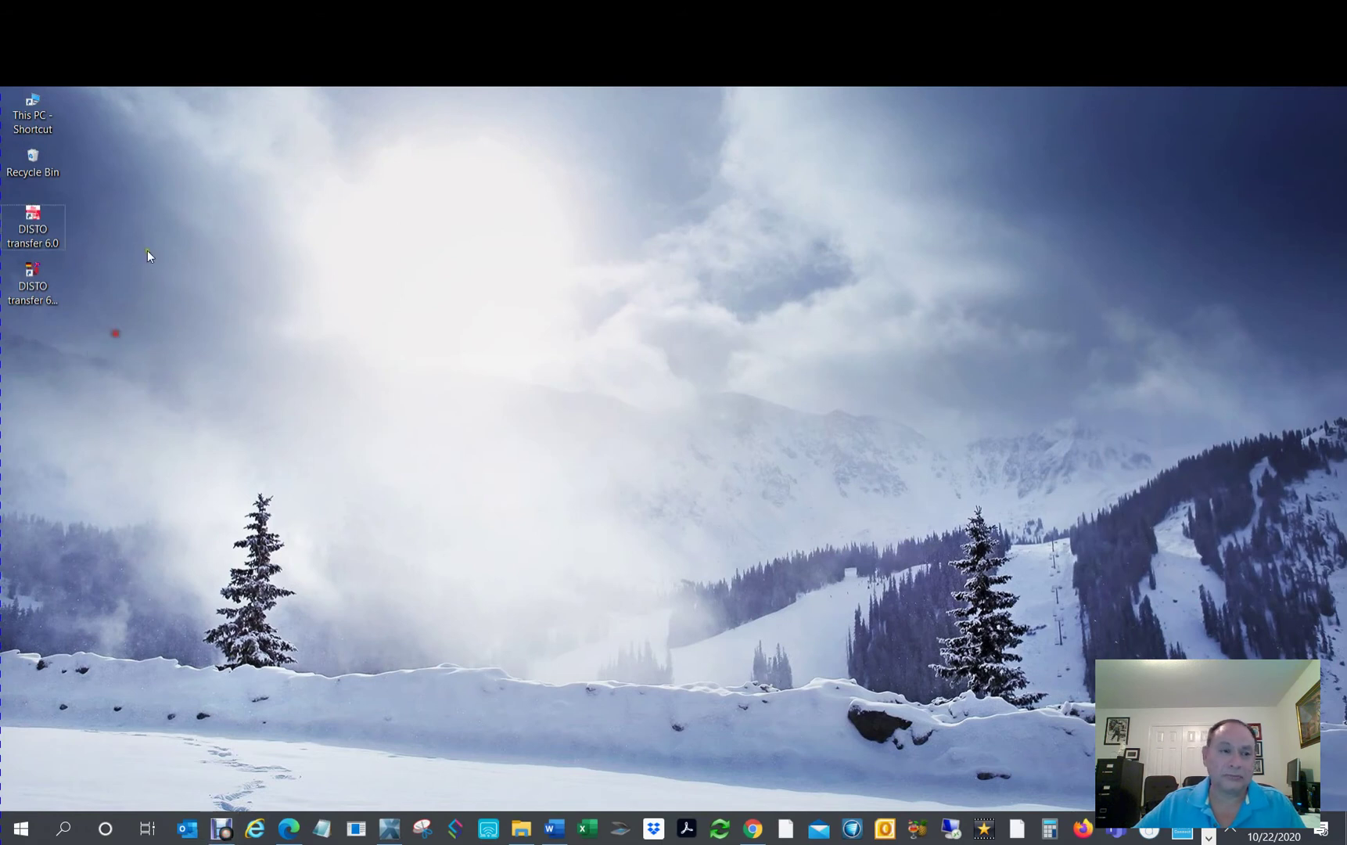
Launch DISTO transfer 6.0 and switch the distance unit to metres
double_click(43, 228)
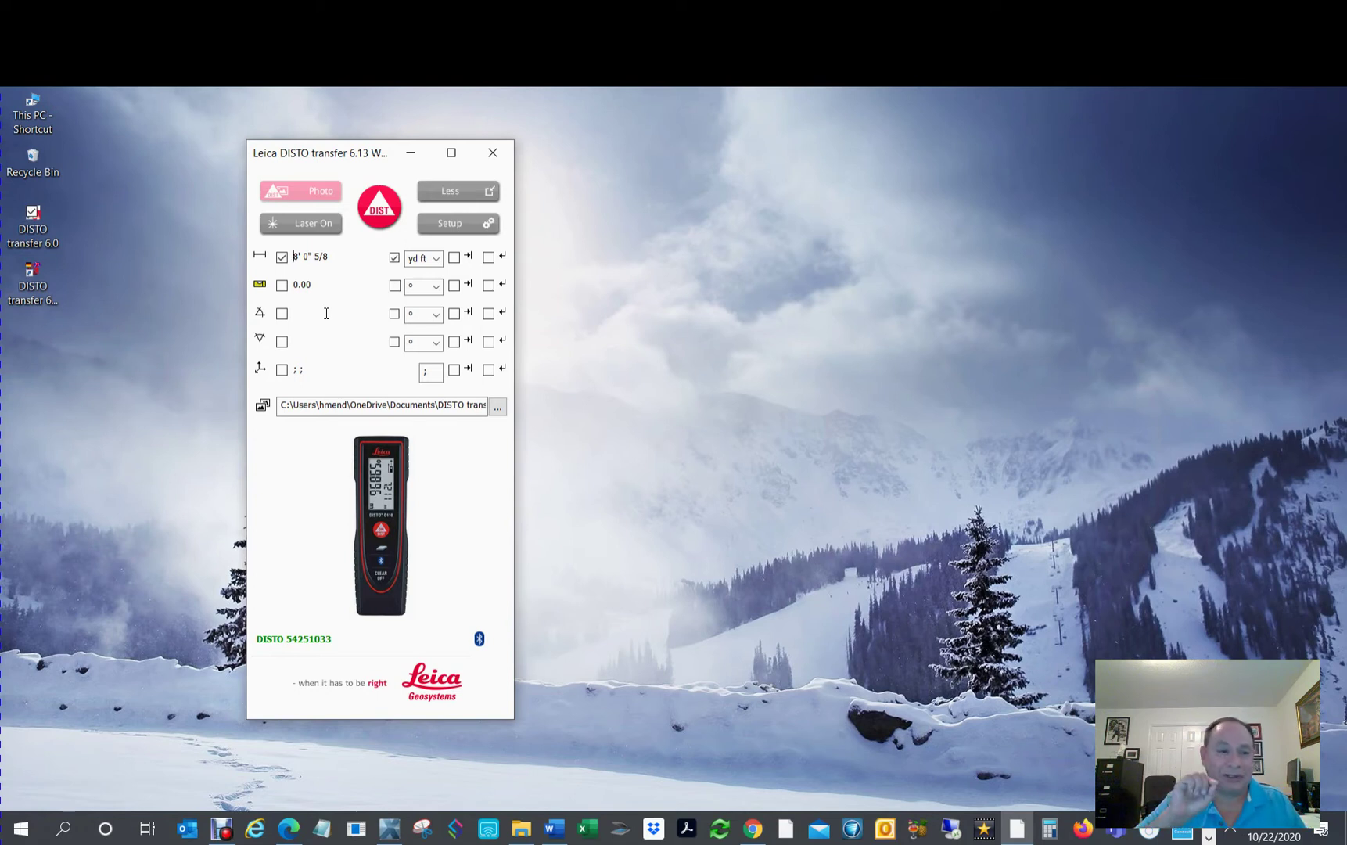
left_click(435, 259)
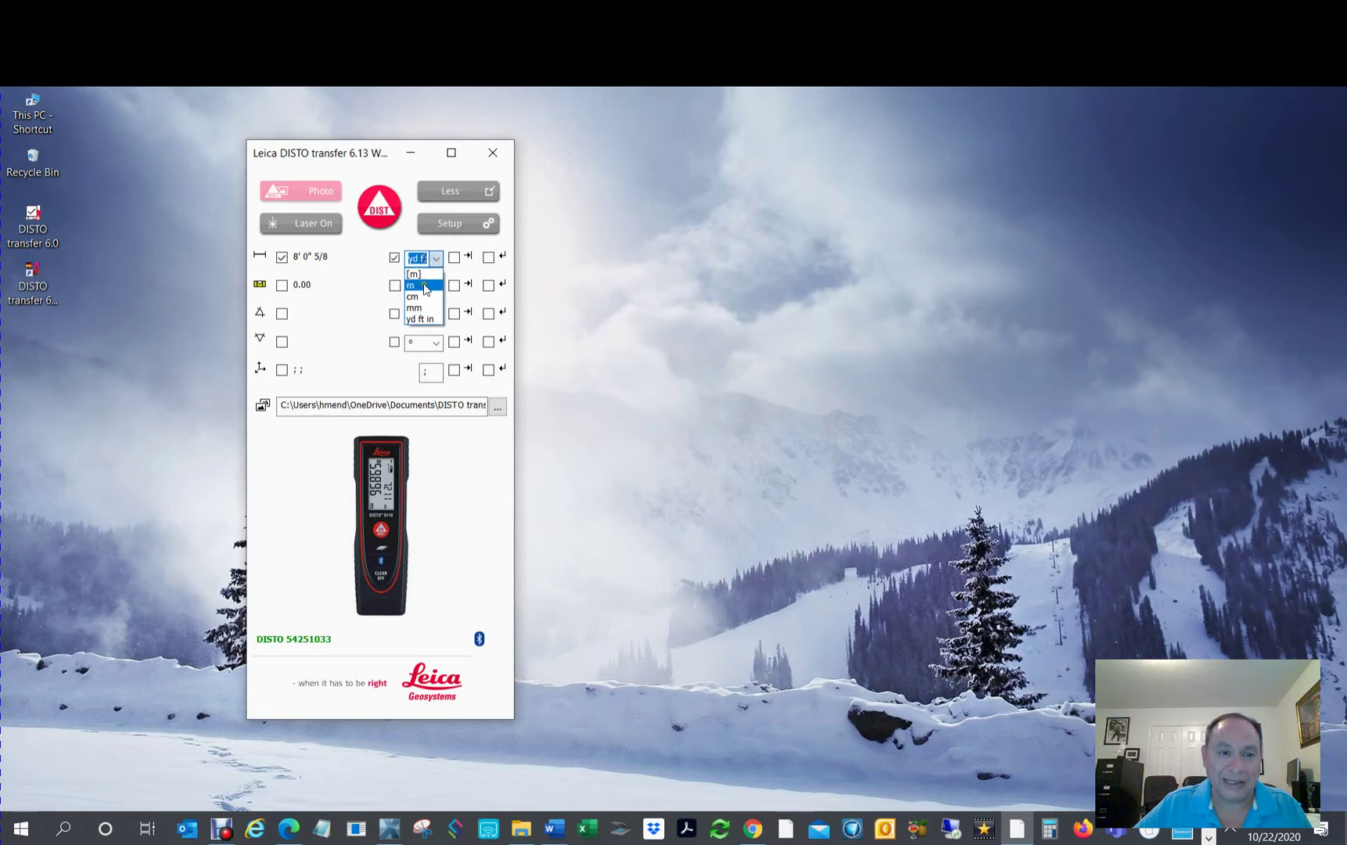
left_click(427, 285)
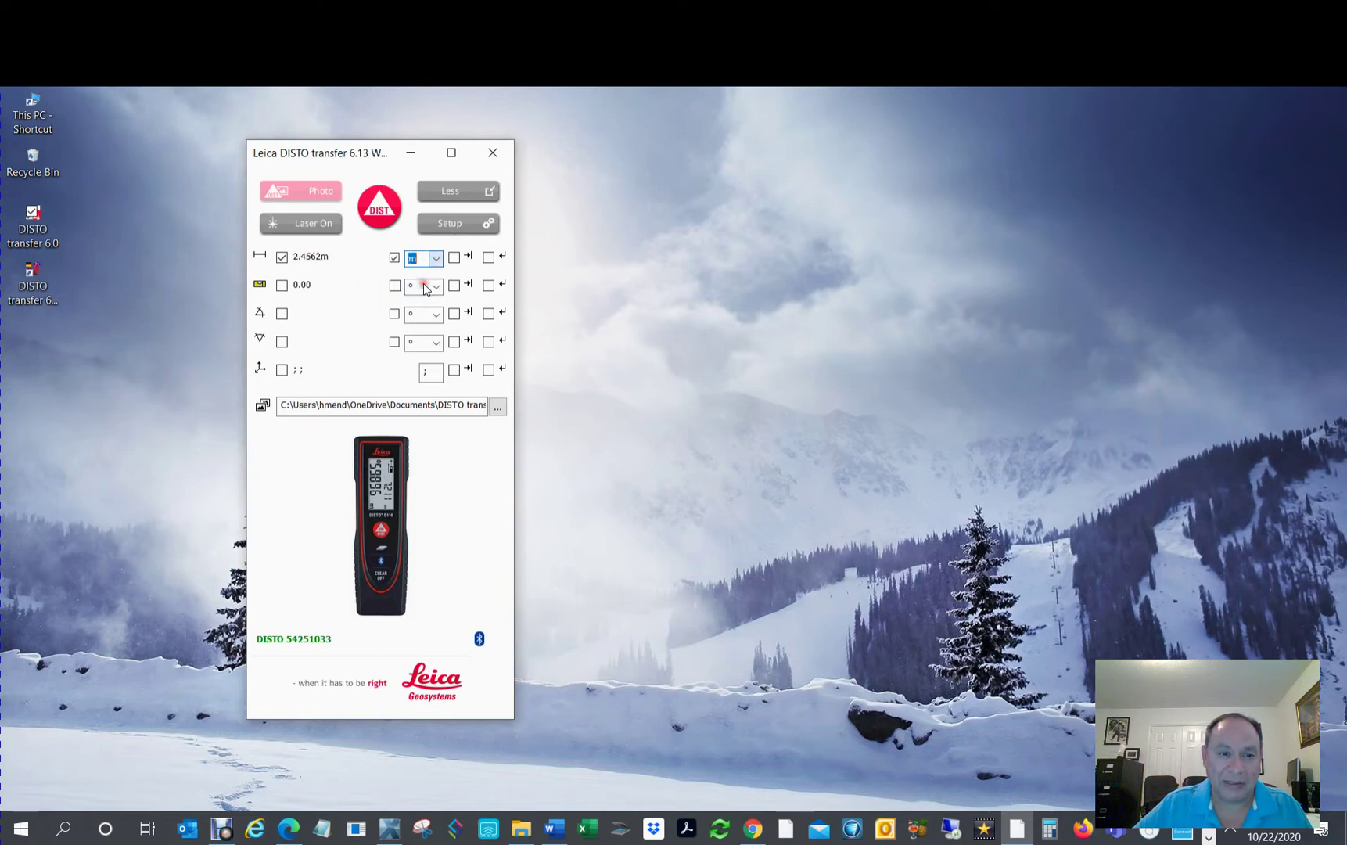
left_click(339, 256)
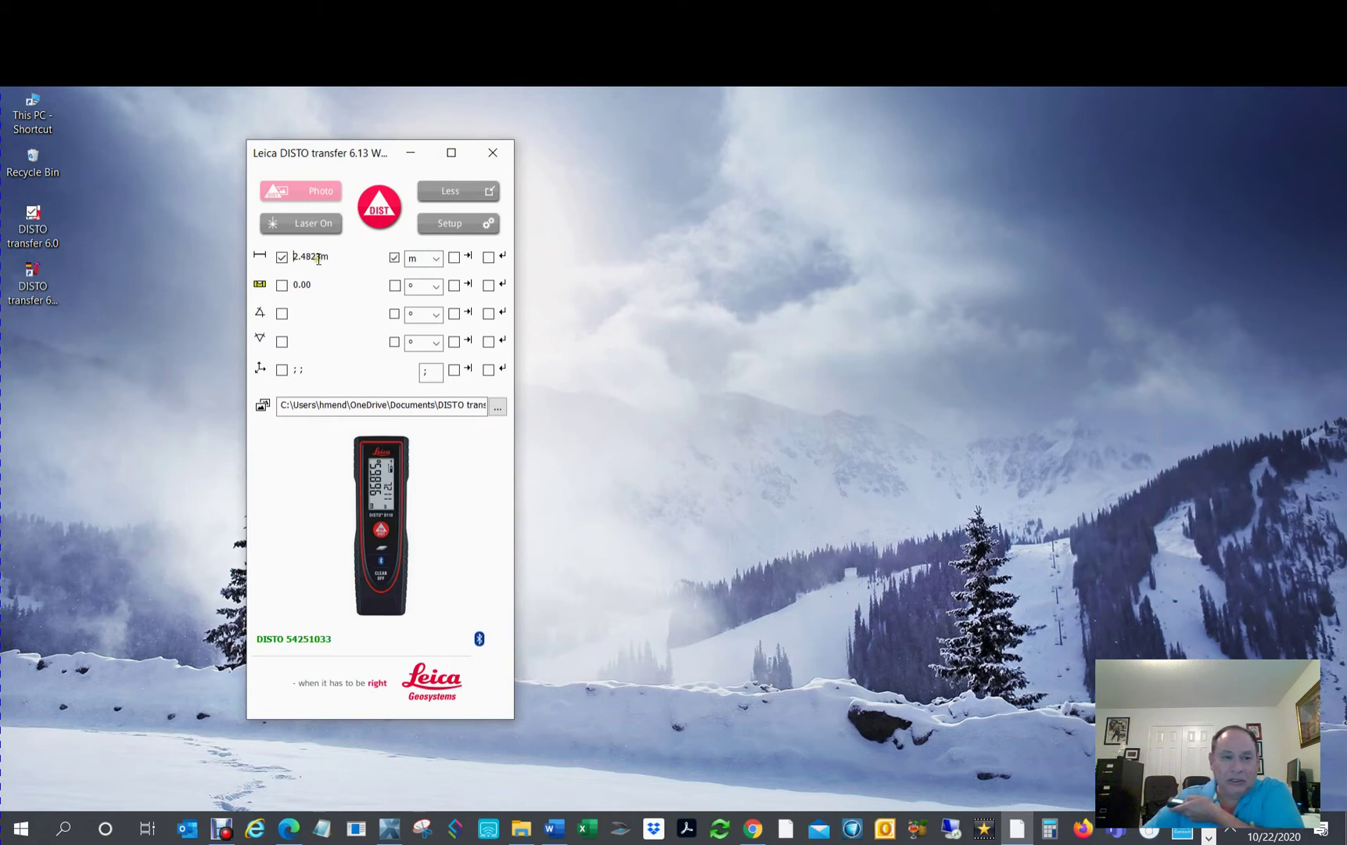
left_click_drag(292, 256, 328, 260)
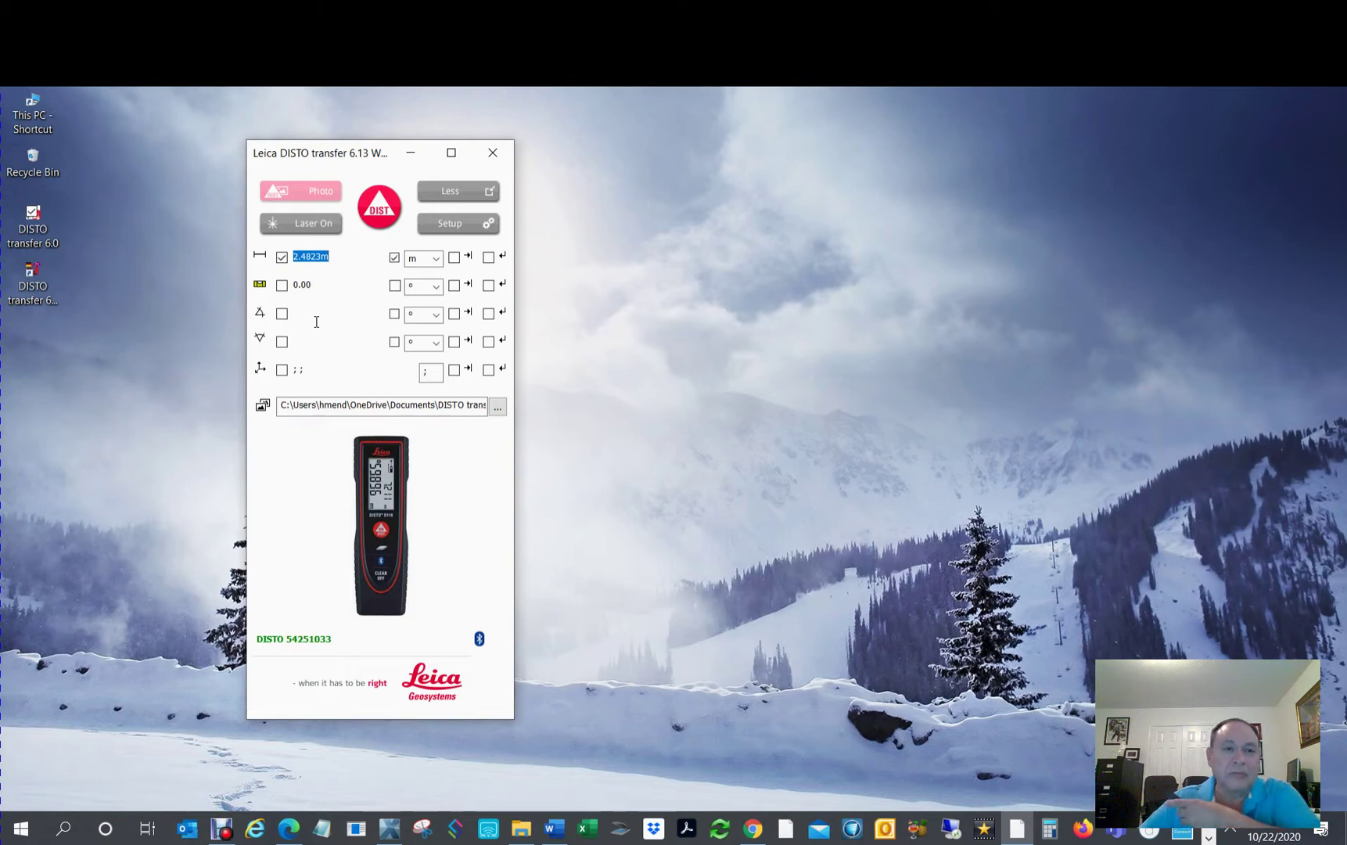
Try millimetres, settle on yd ft in as the distance unit, then bring Xactimate forward
left_click(419, 260)
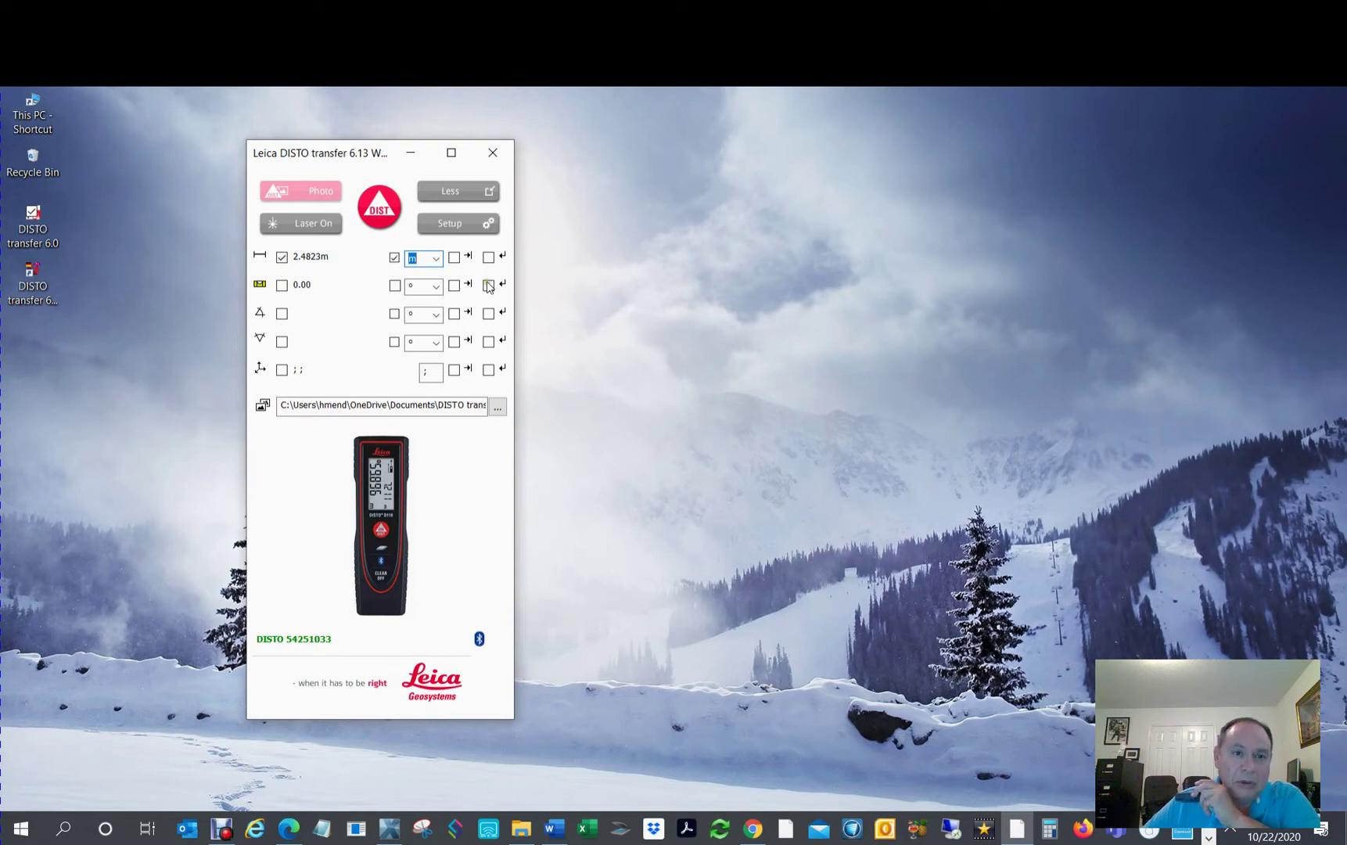
left_click(437, 258)
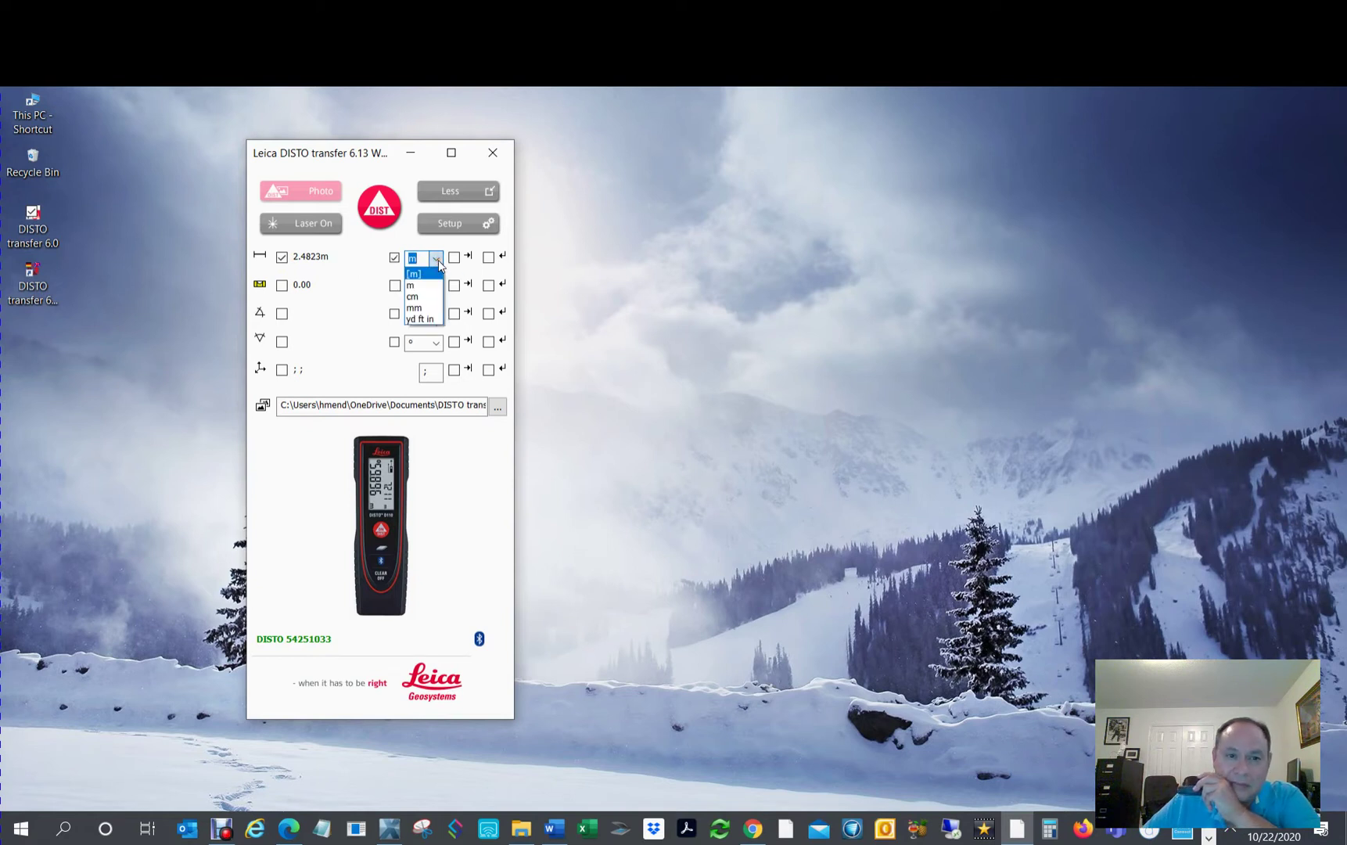
left_click(414, 307)
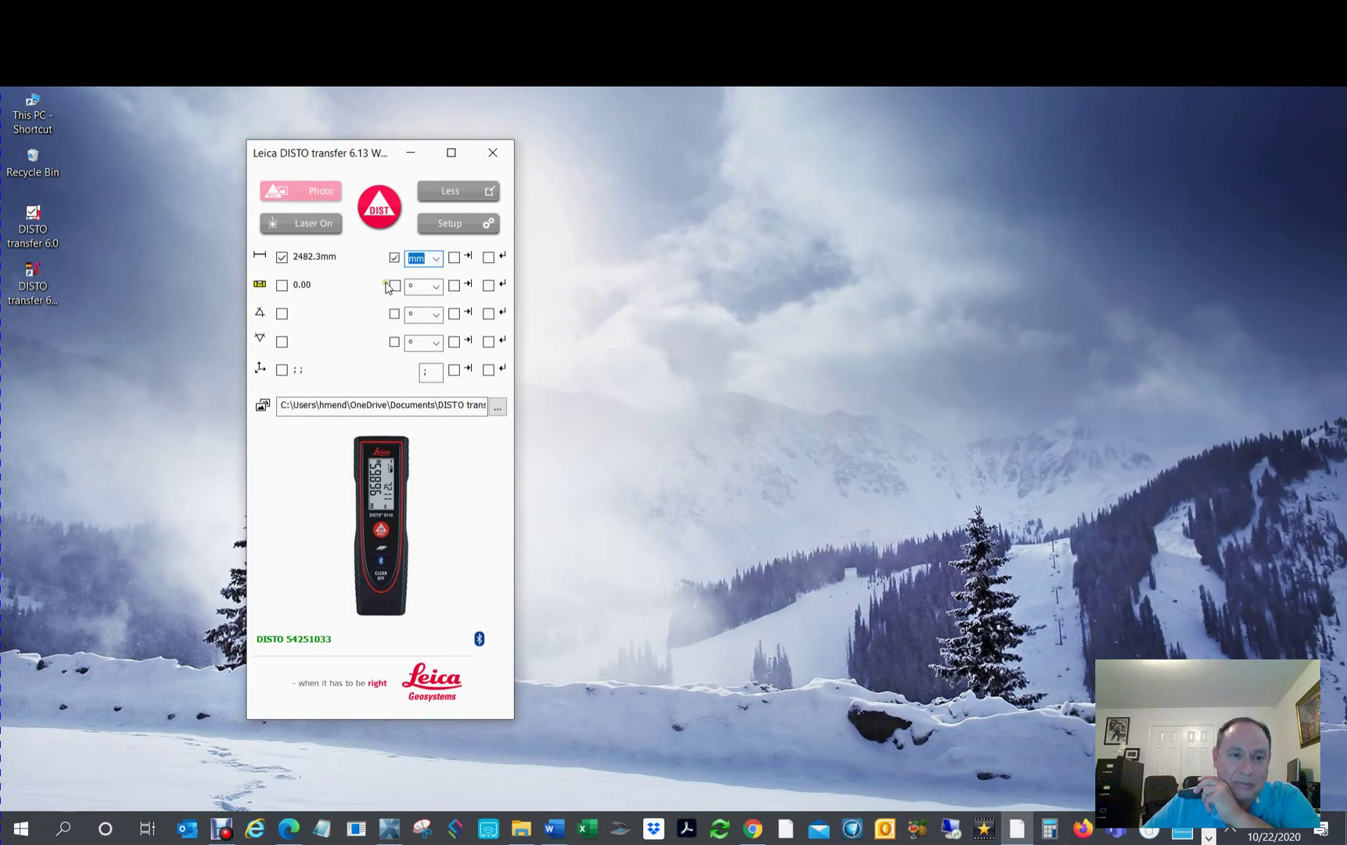
left_click(435, 261)
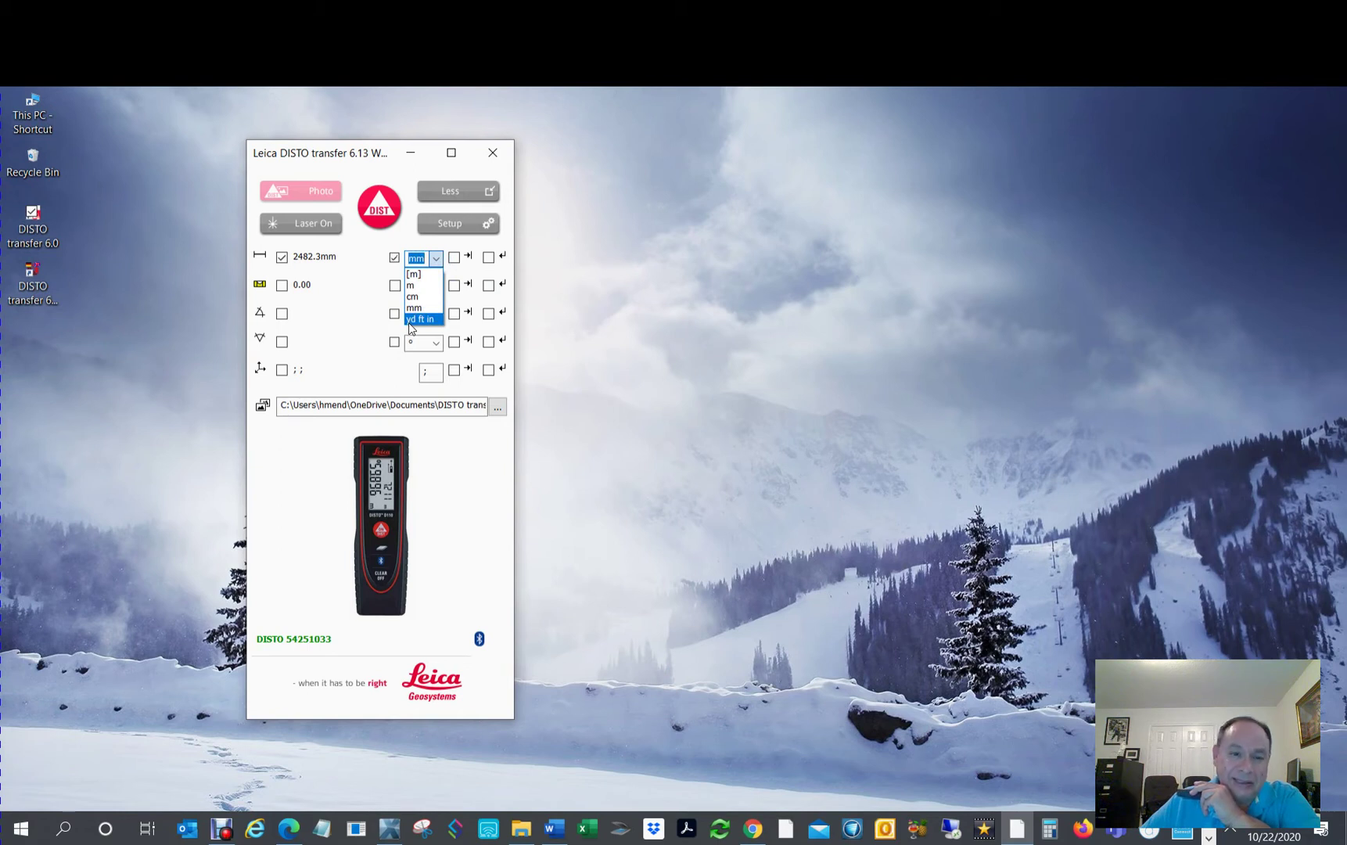
left_click(409, 321)
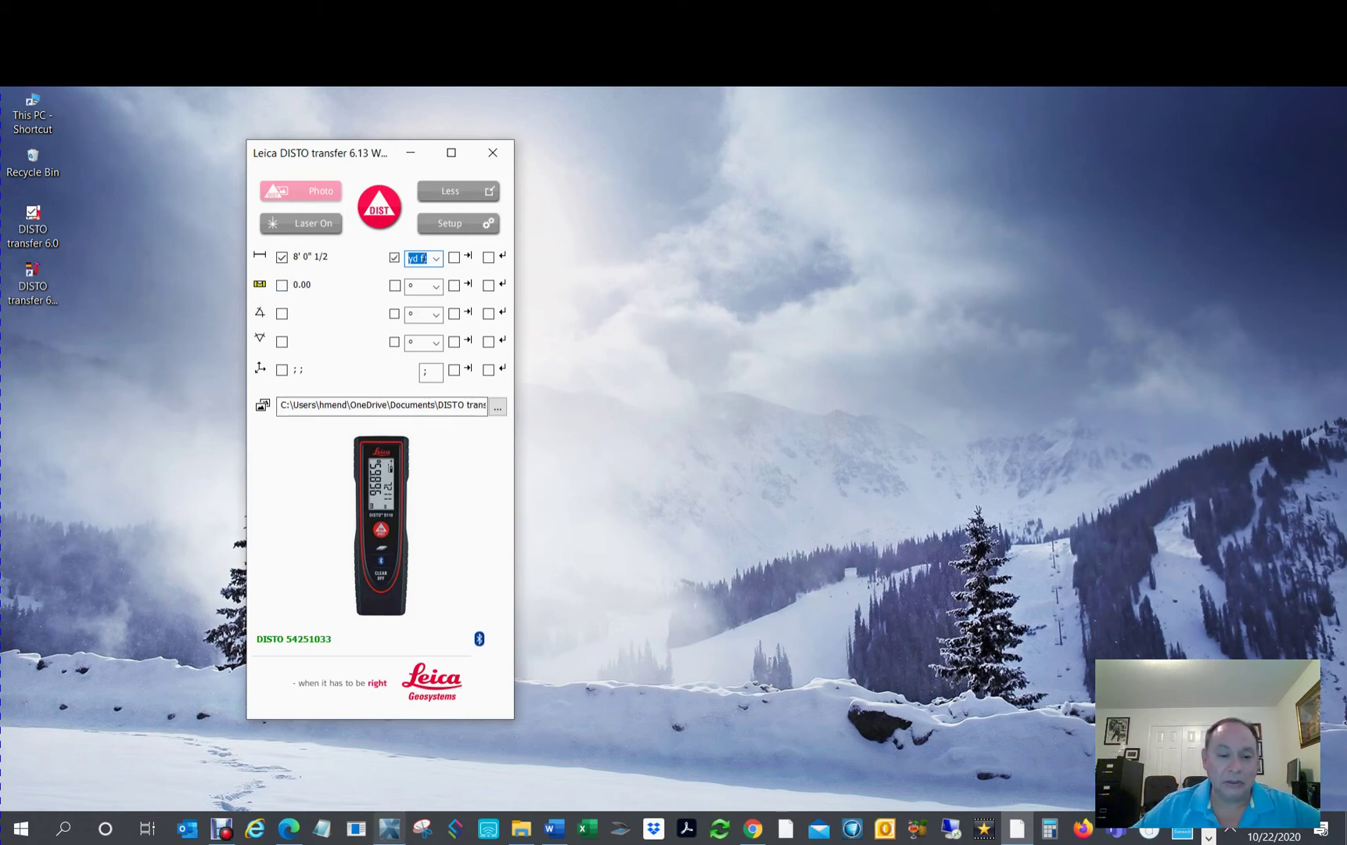
left_click(390, 835)
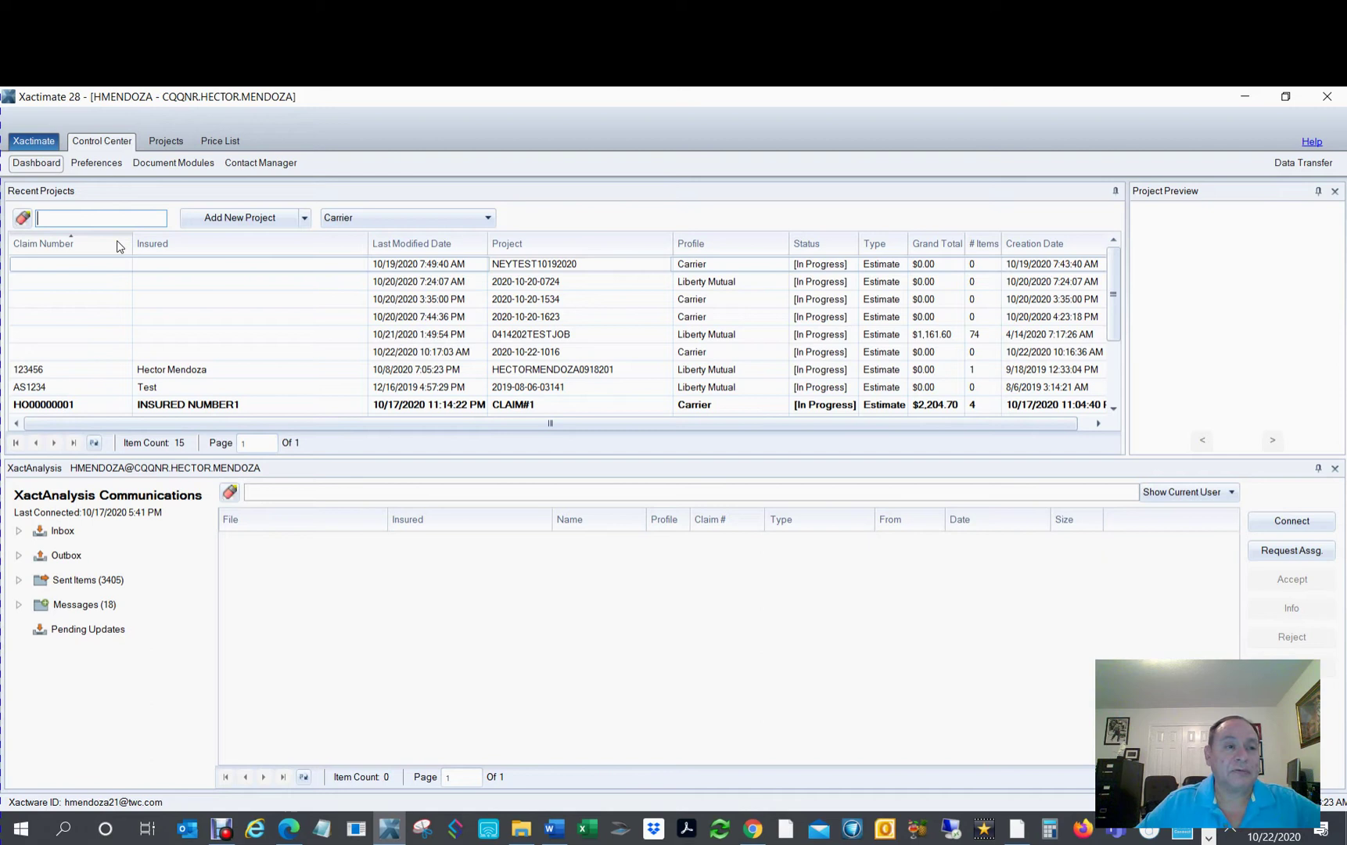
Open the Project Defaults preferences and keep Carrier as the selected profile
left_click(118, 164)
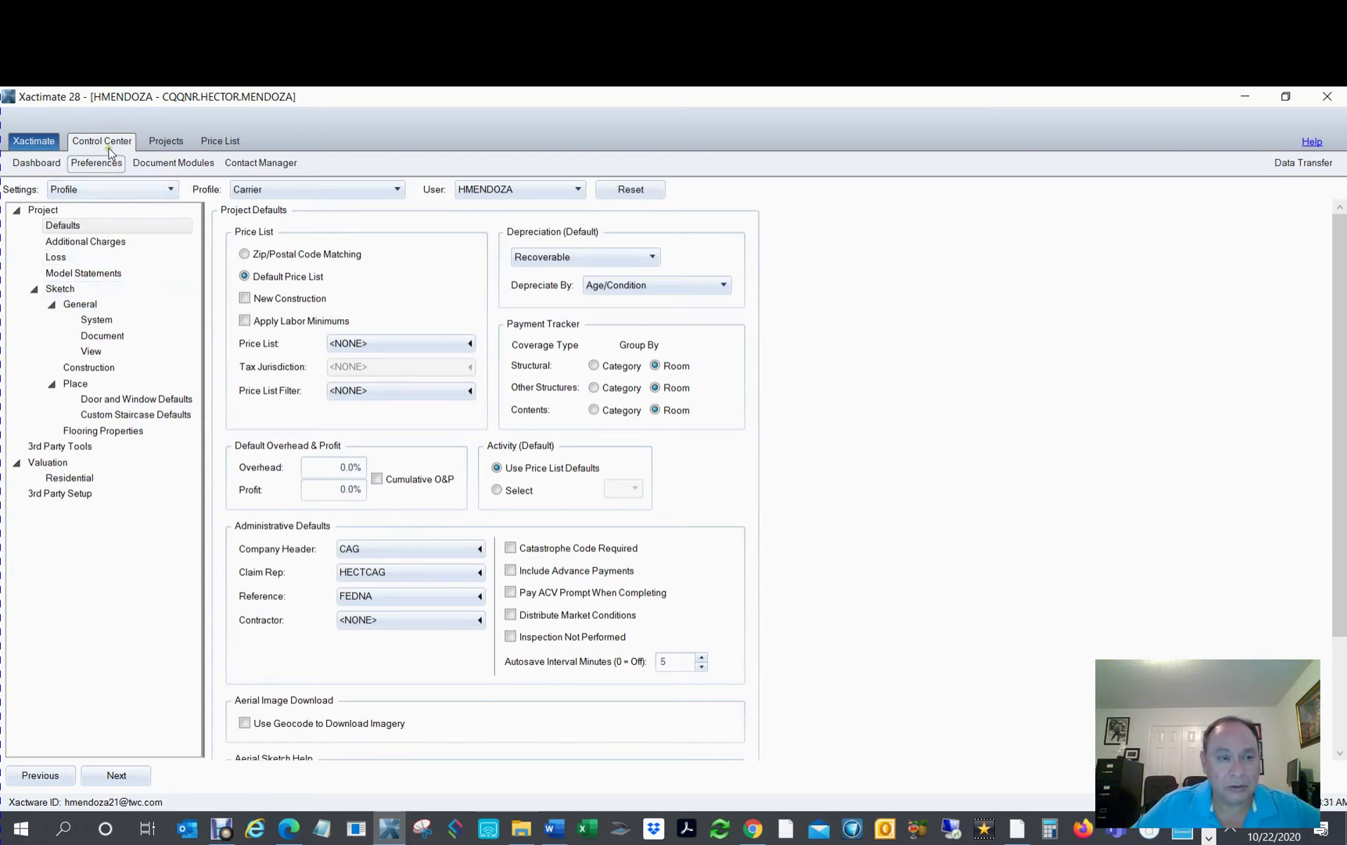
left_click(367, 189)
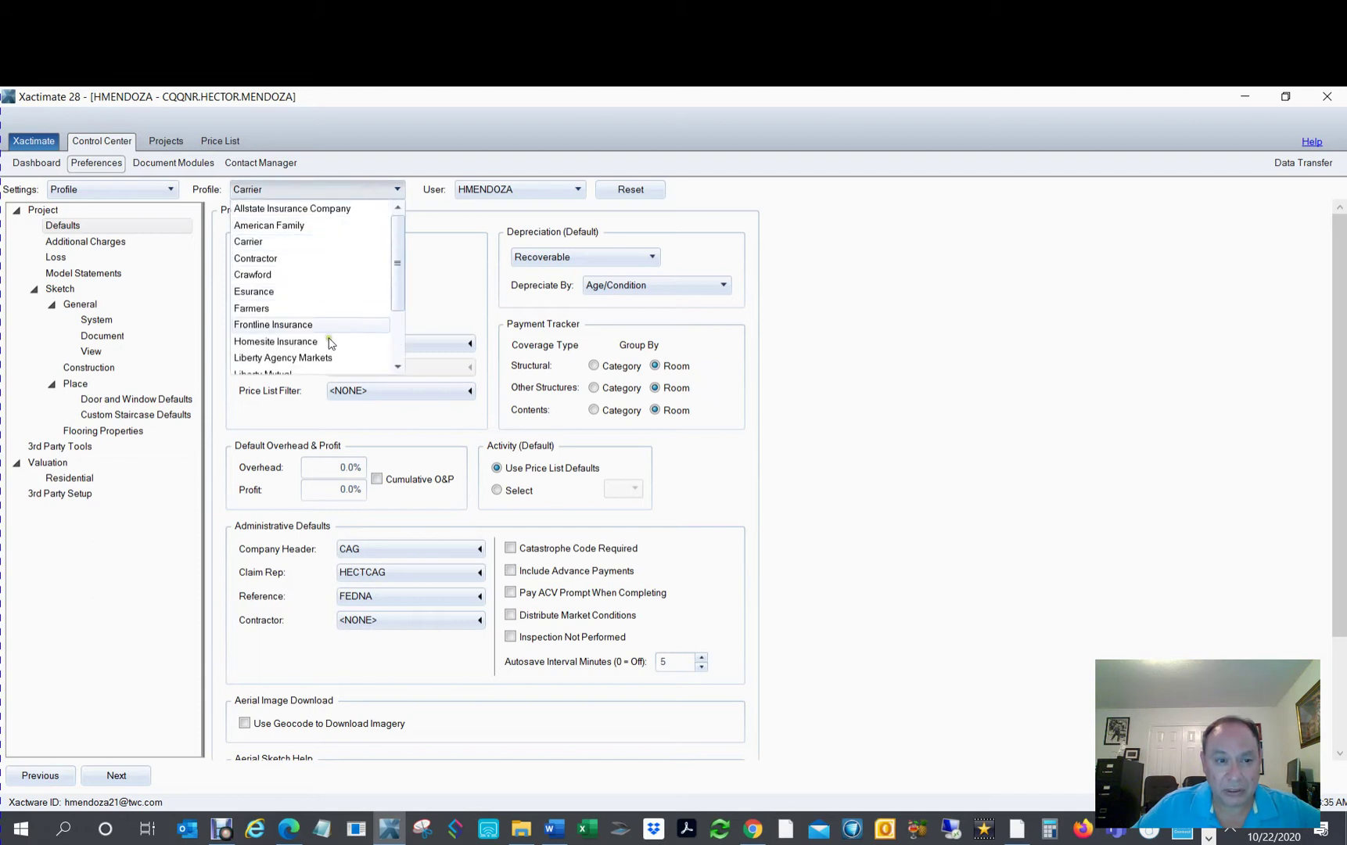
scroll(329, 342, "down", 2)
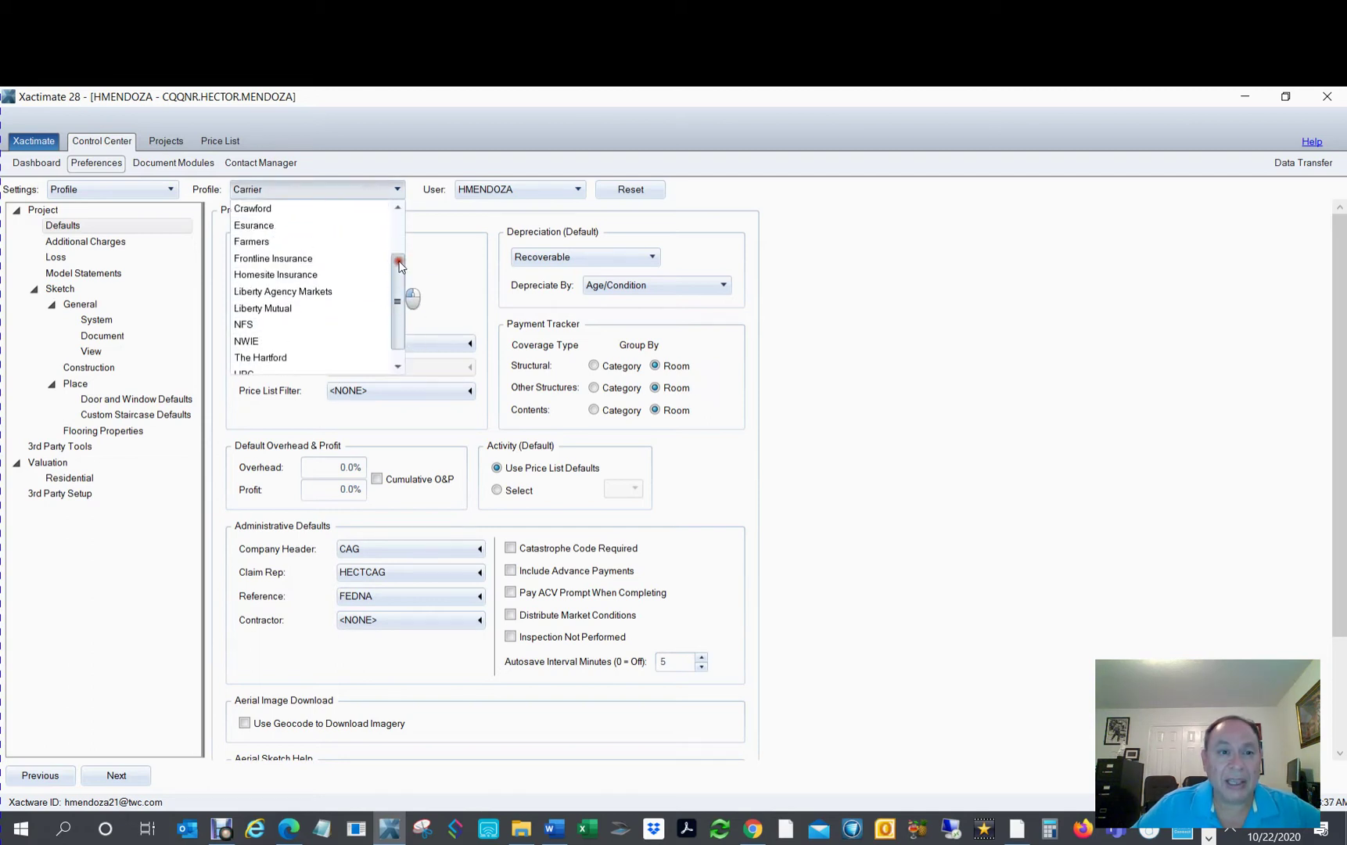
left_click_drag(399, 266, 429, 198)
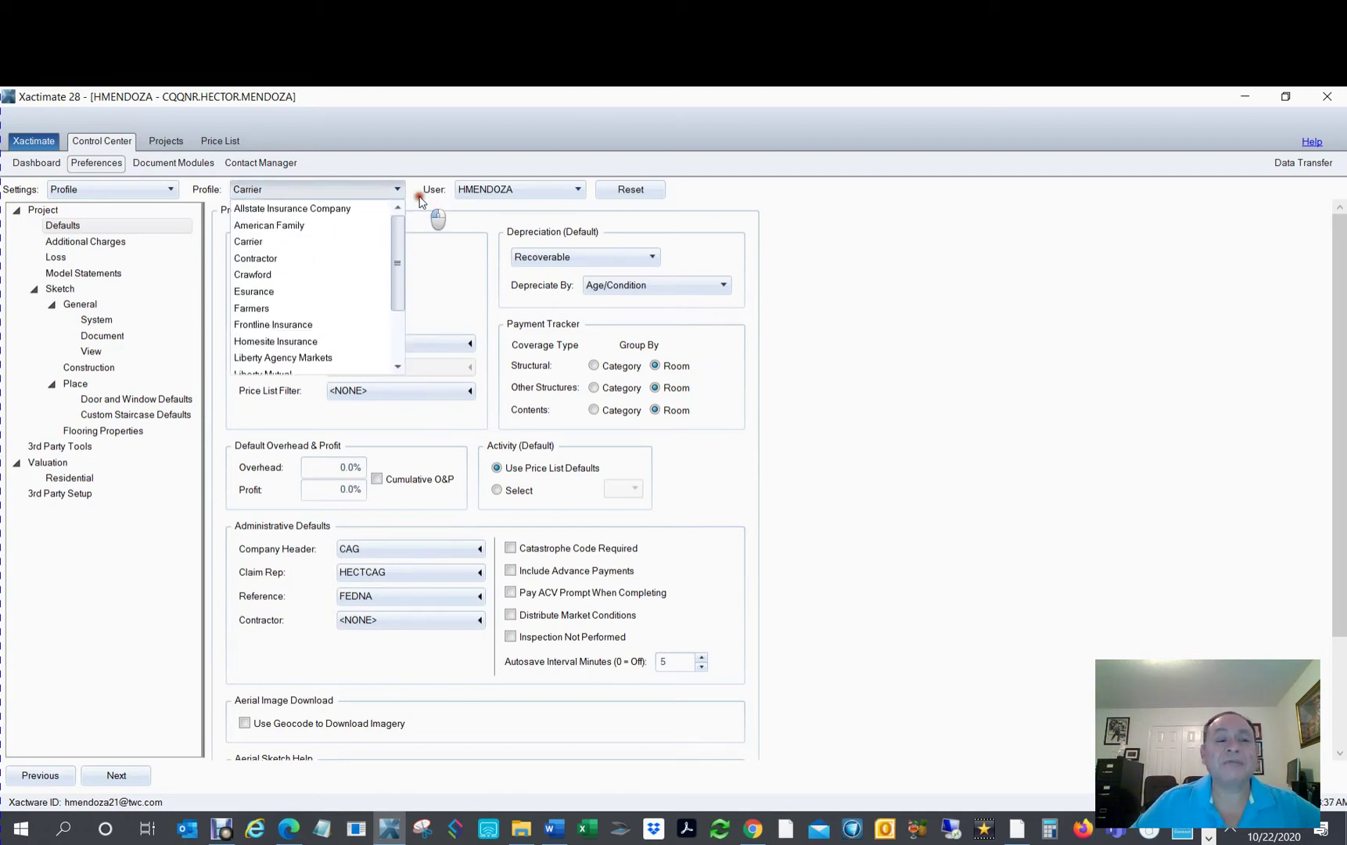
left_click(270, 244)
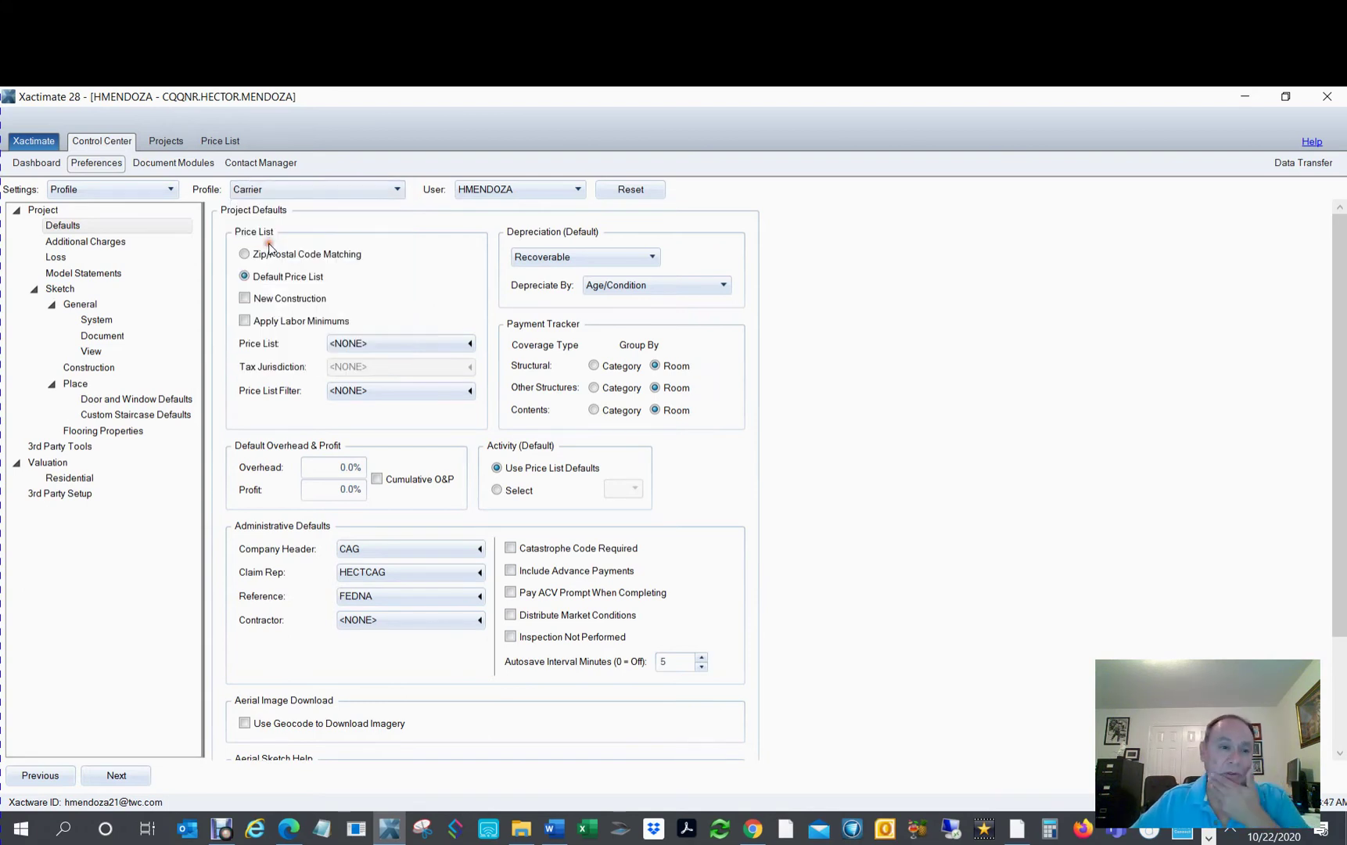
Review the Sketch > General > System preferences, then list all 563 local projects
left_click(103, 322)
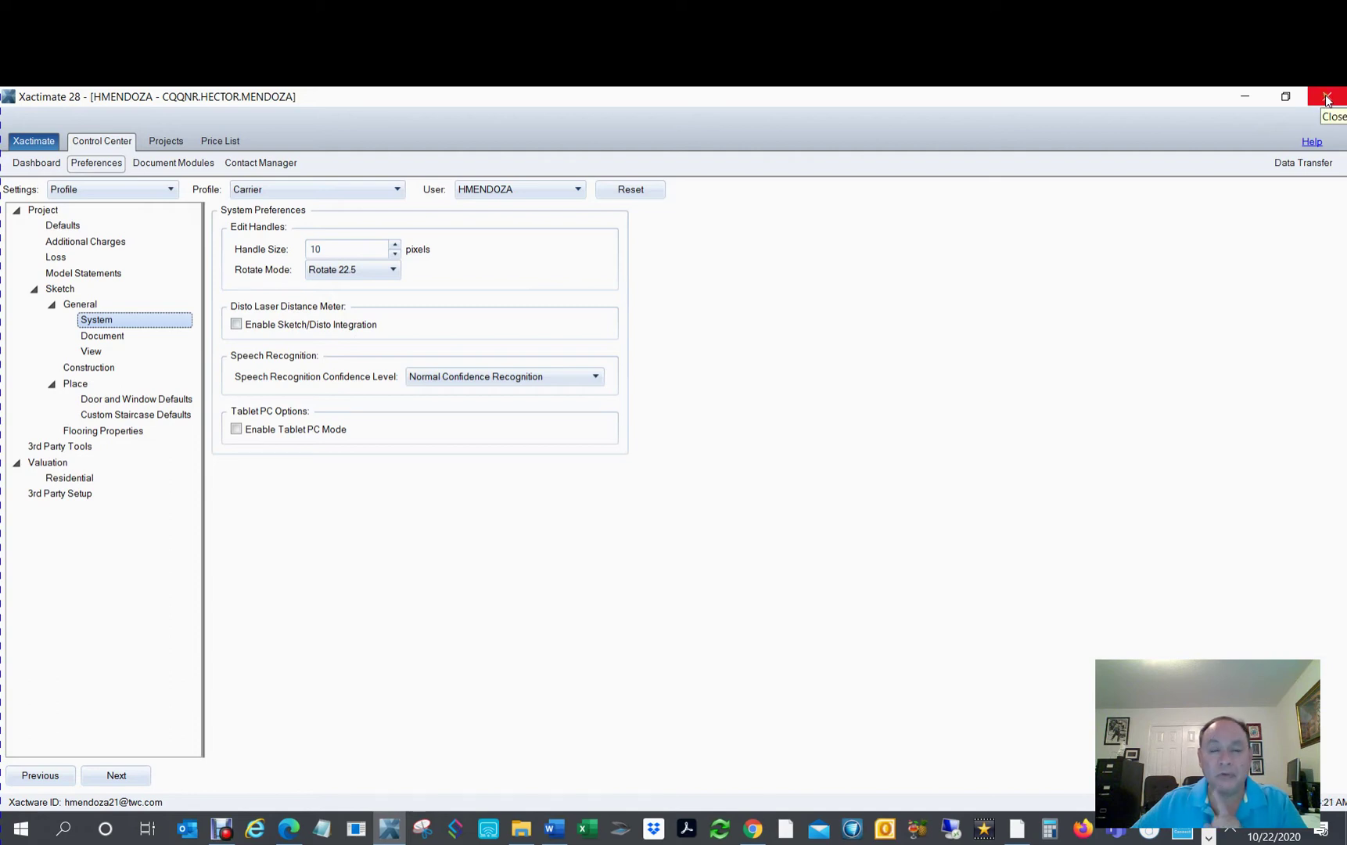
left_click(503, 624)
left_click(158, 140)
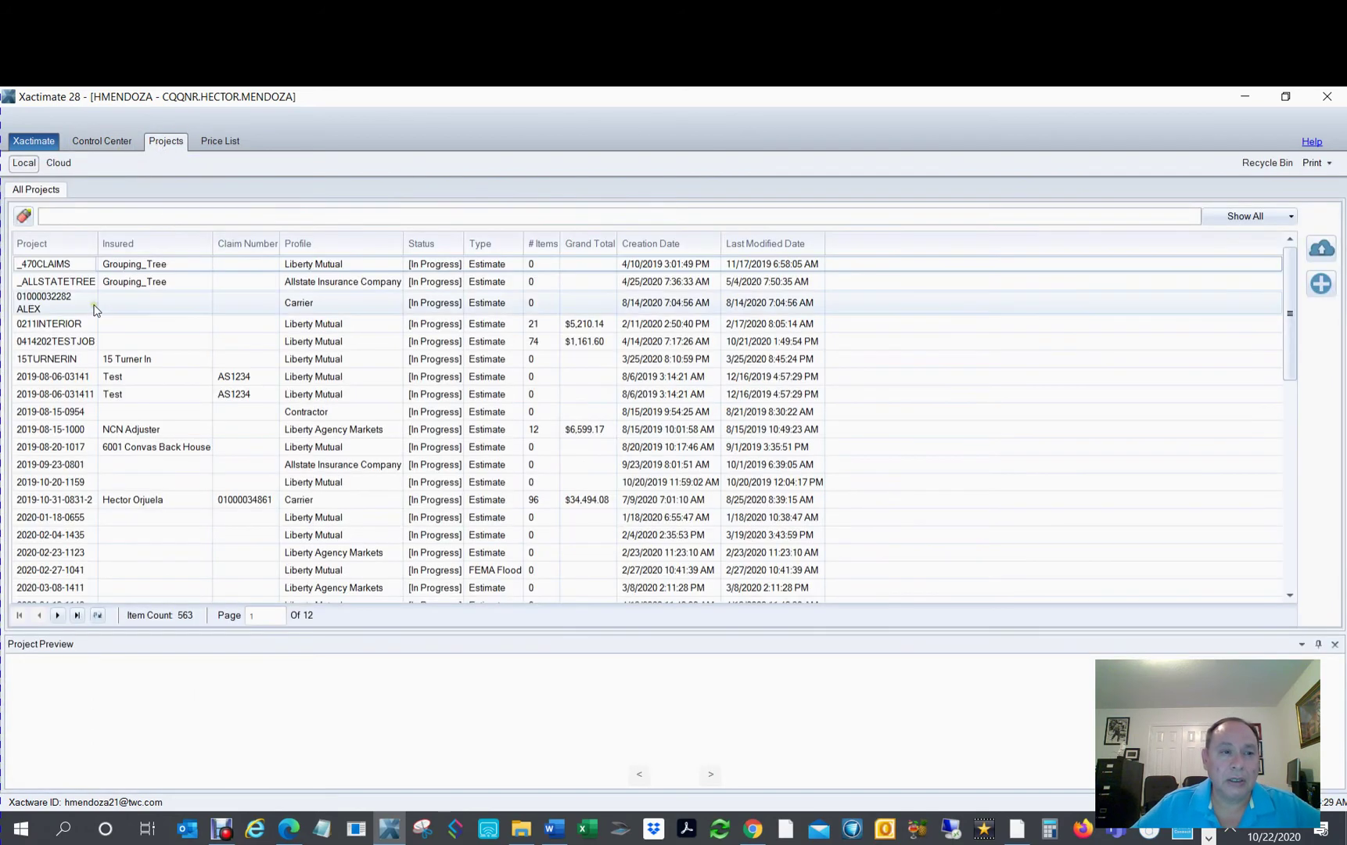
Open NEYTEST10192020, place a 12' × 12' Room1 in its sketch, then save and exit
left_click(104, 142)
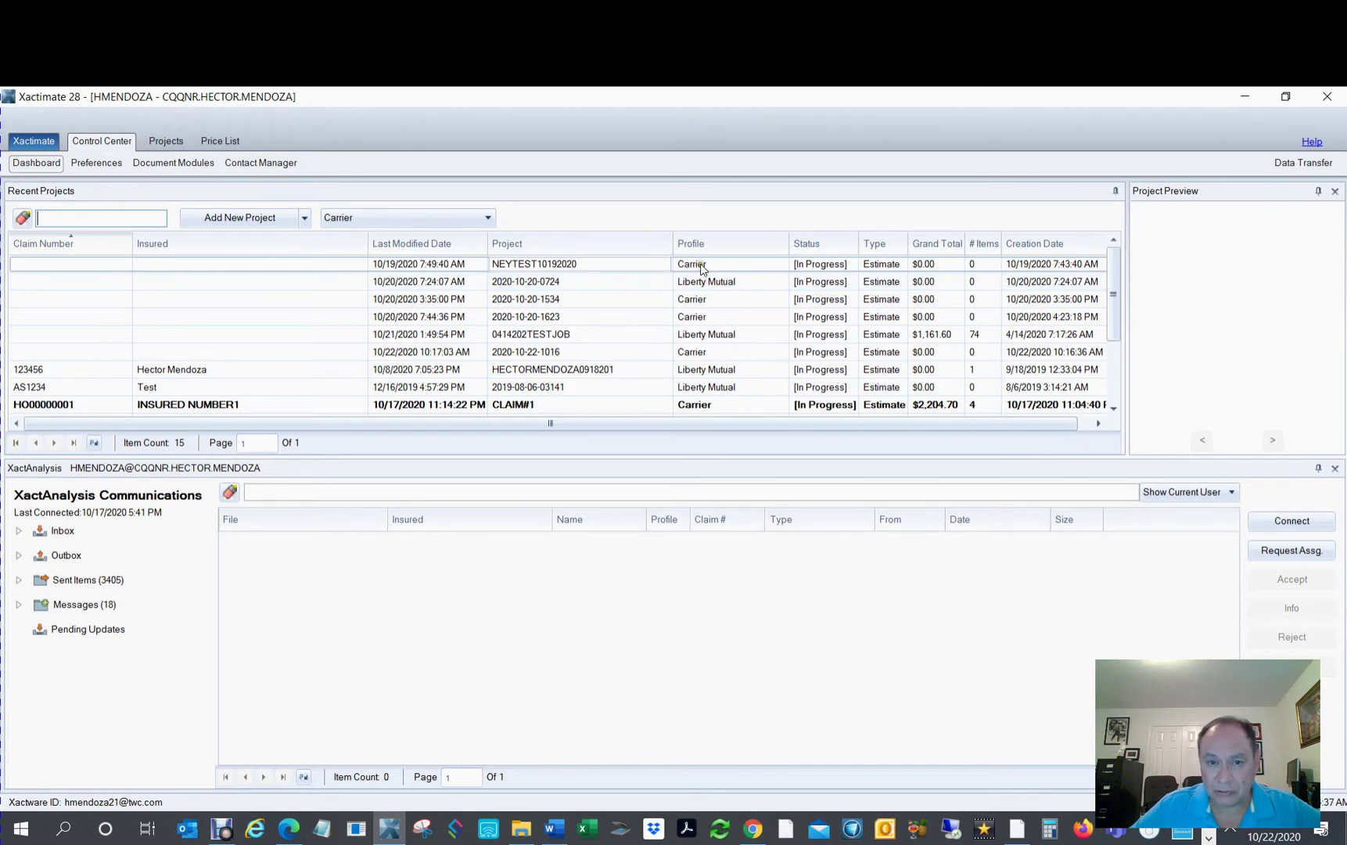
left_click(61, 266)
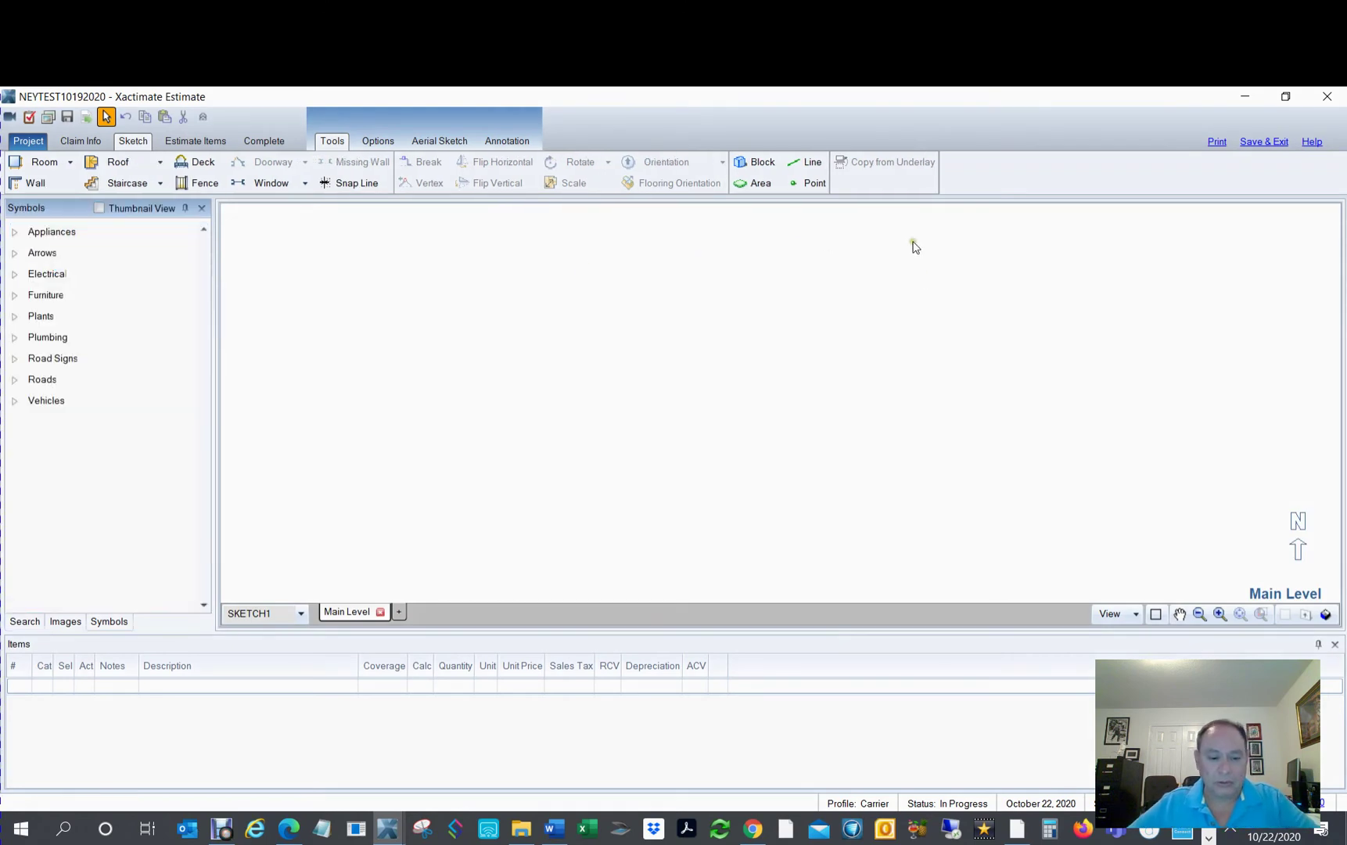
left_click(624, 336)
left_click(1024, 271)
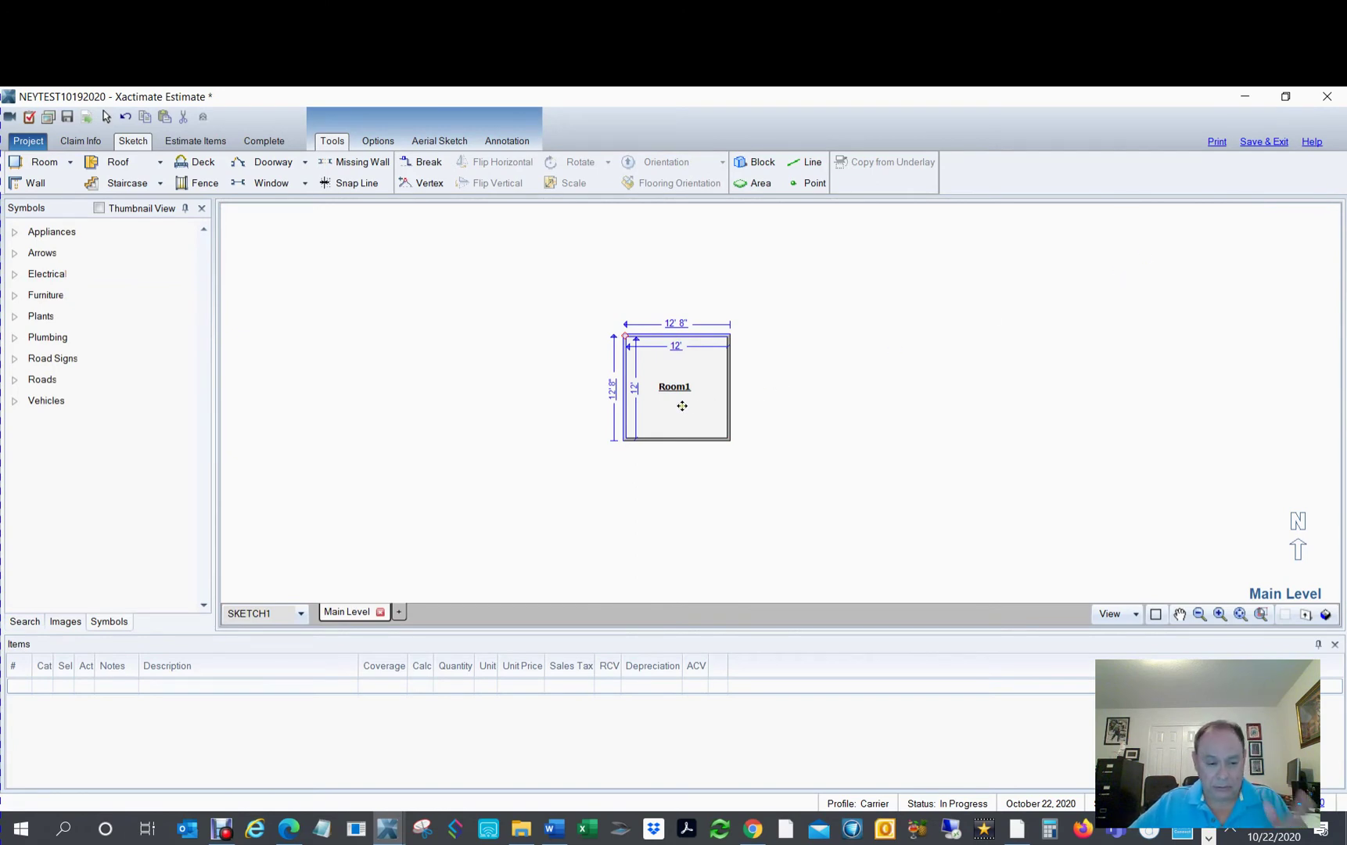
left_click(831, 369)
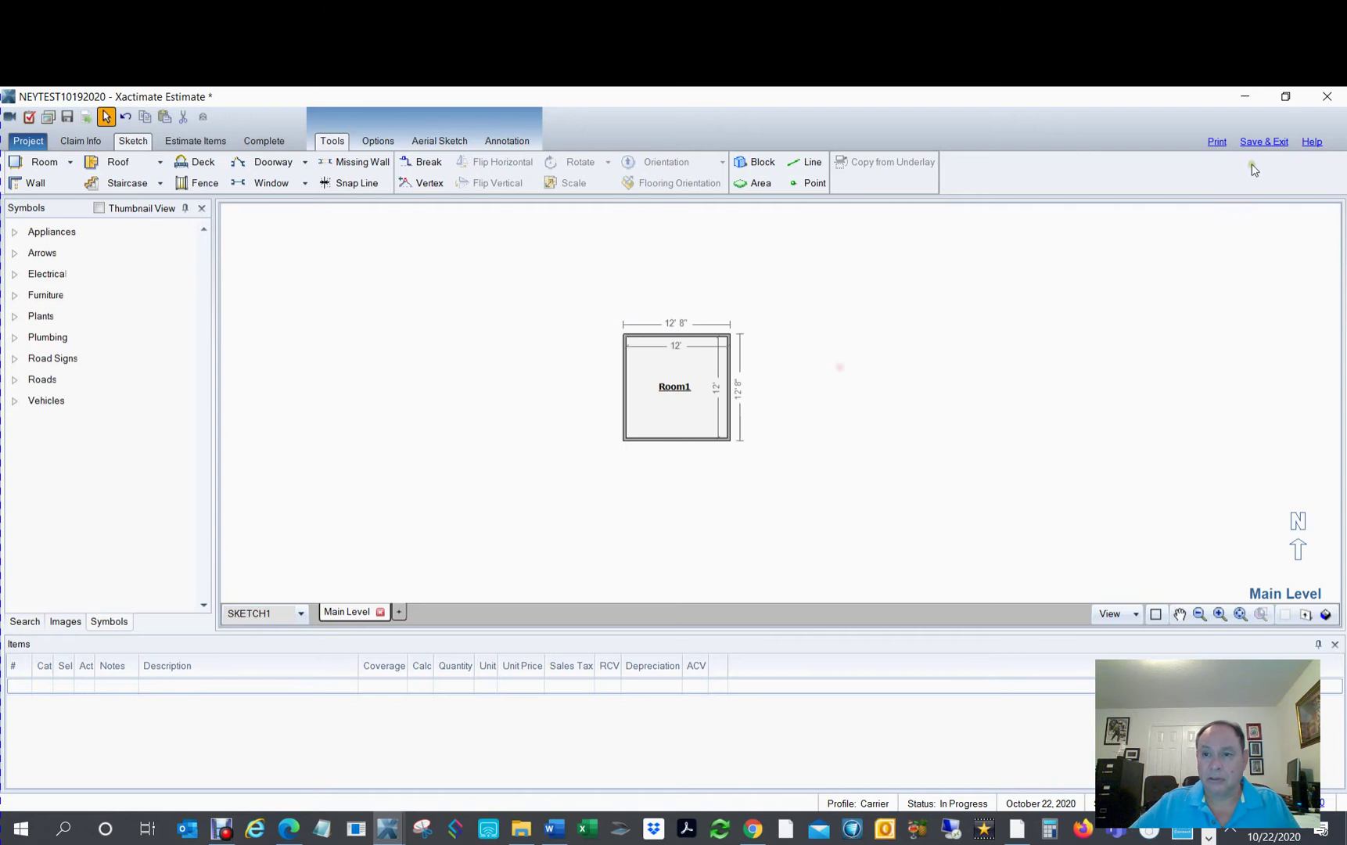
left_click(1263, 143)
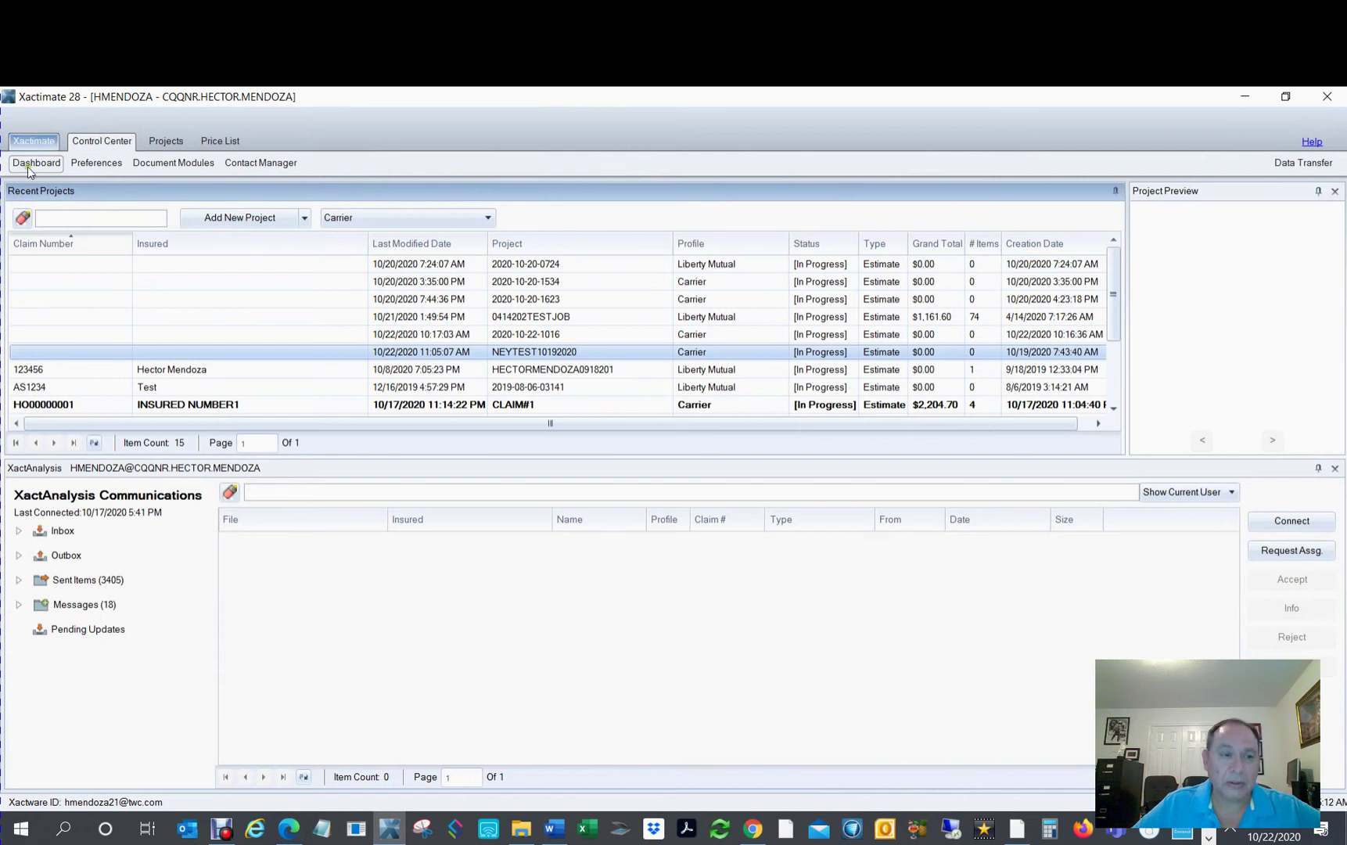
Turn on Enable Sketch/Disto Integration with Carrier as profile, then return to the projects list
left_click(99, 164)
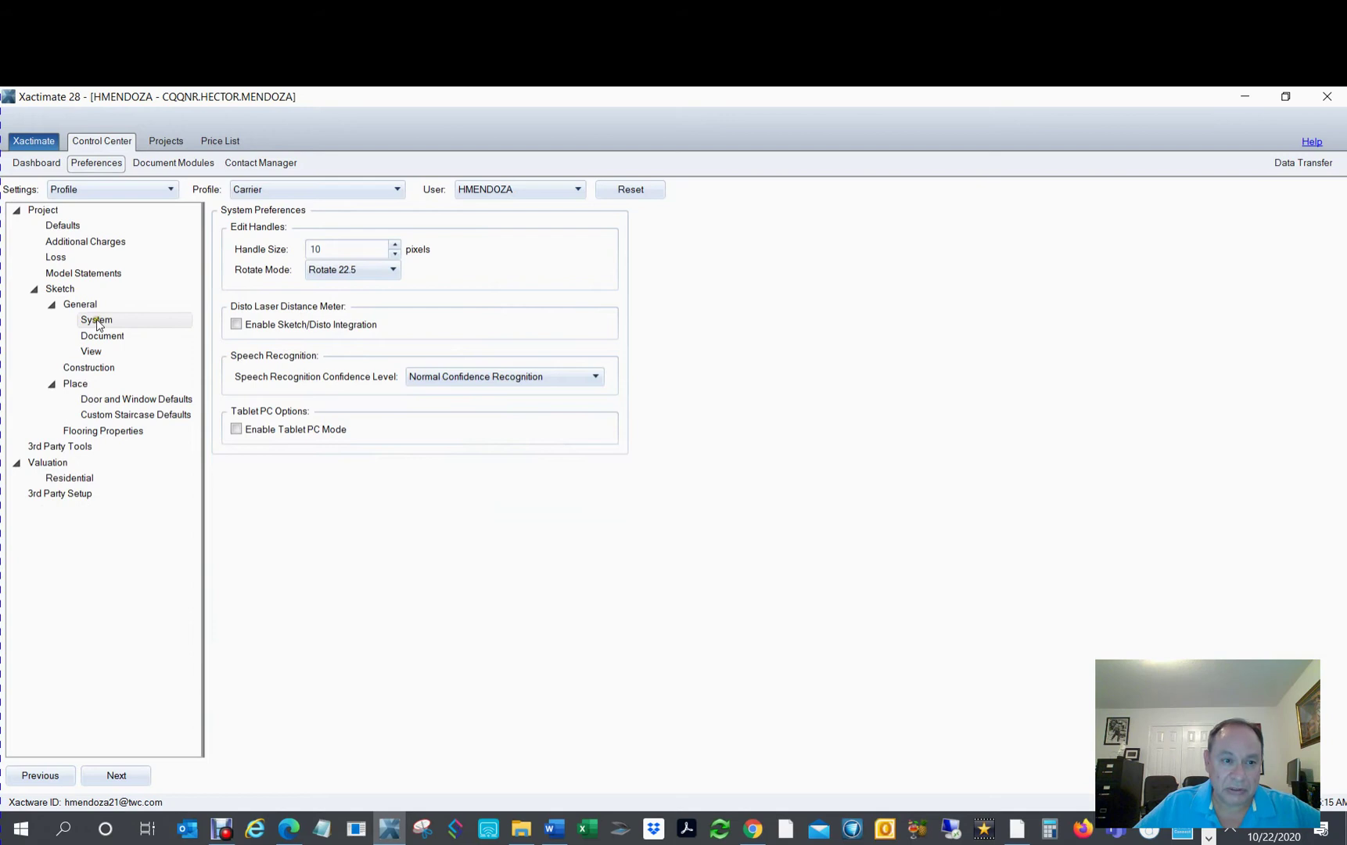
left_click(97, 321)
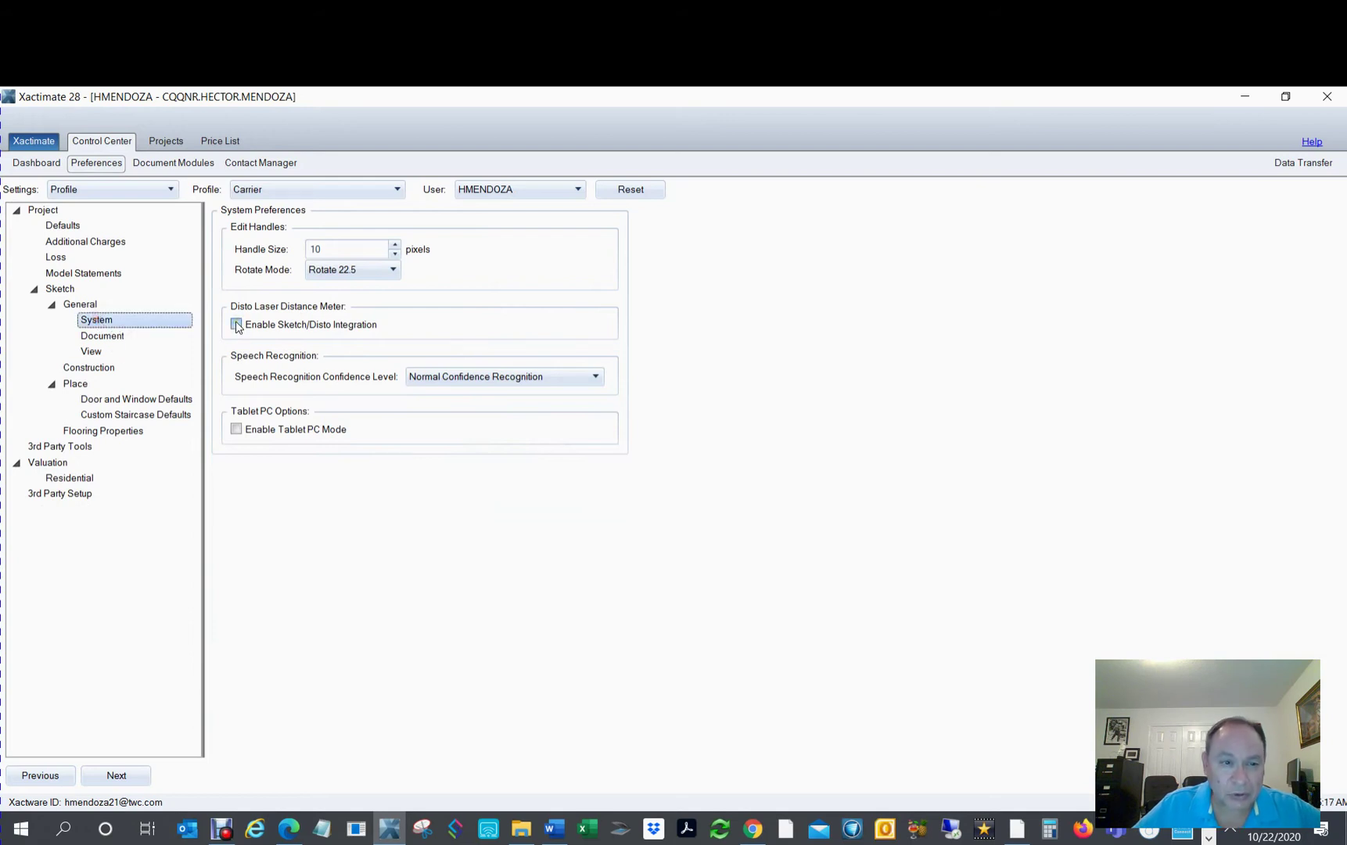
left_click(236, 324)
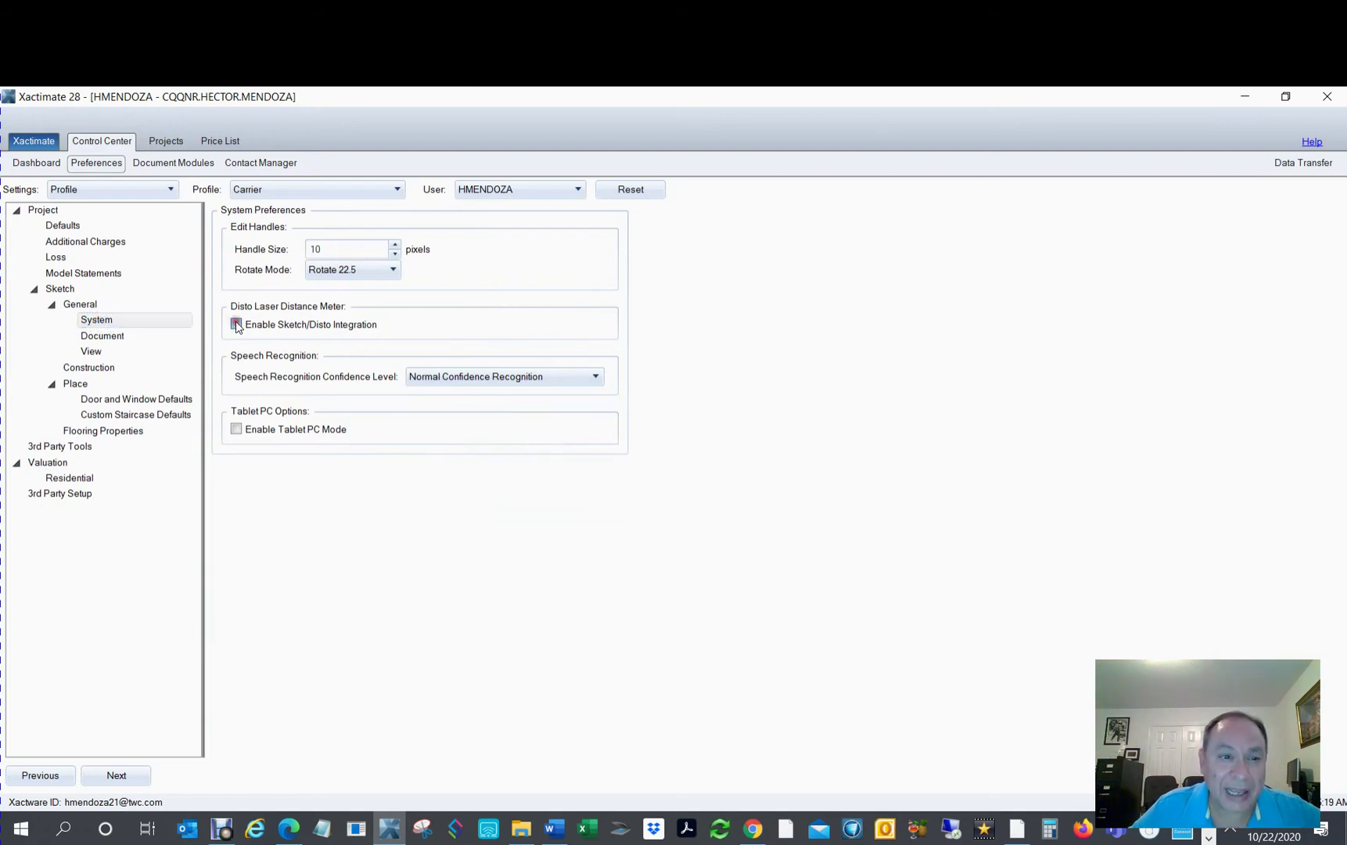
left_click(391, 189)
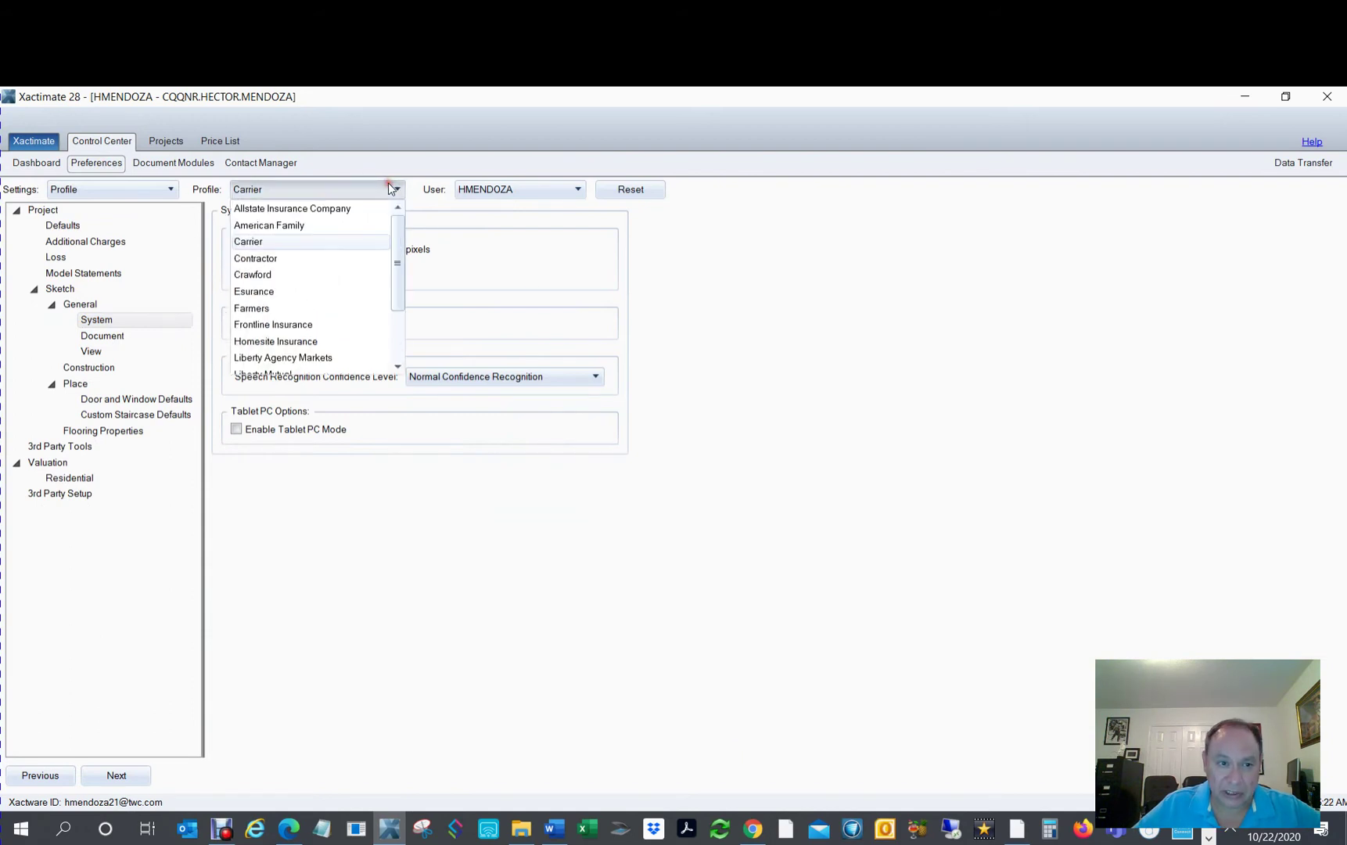
left_click(286, 241)
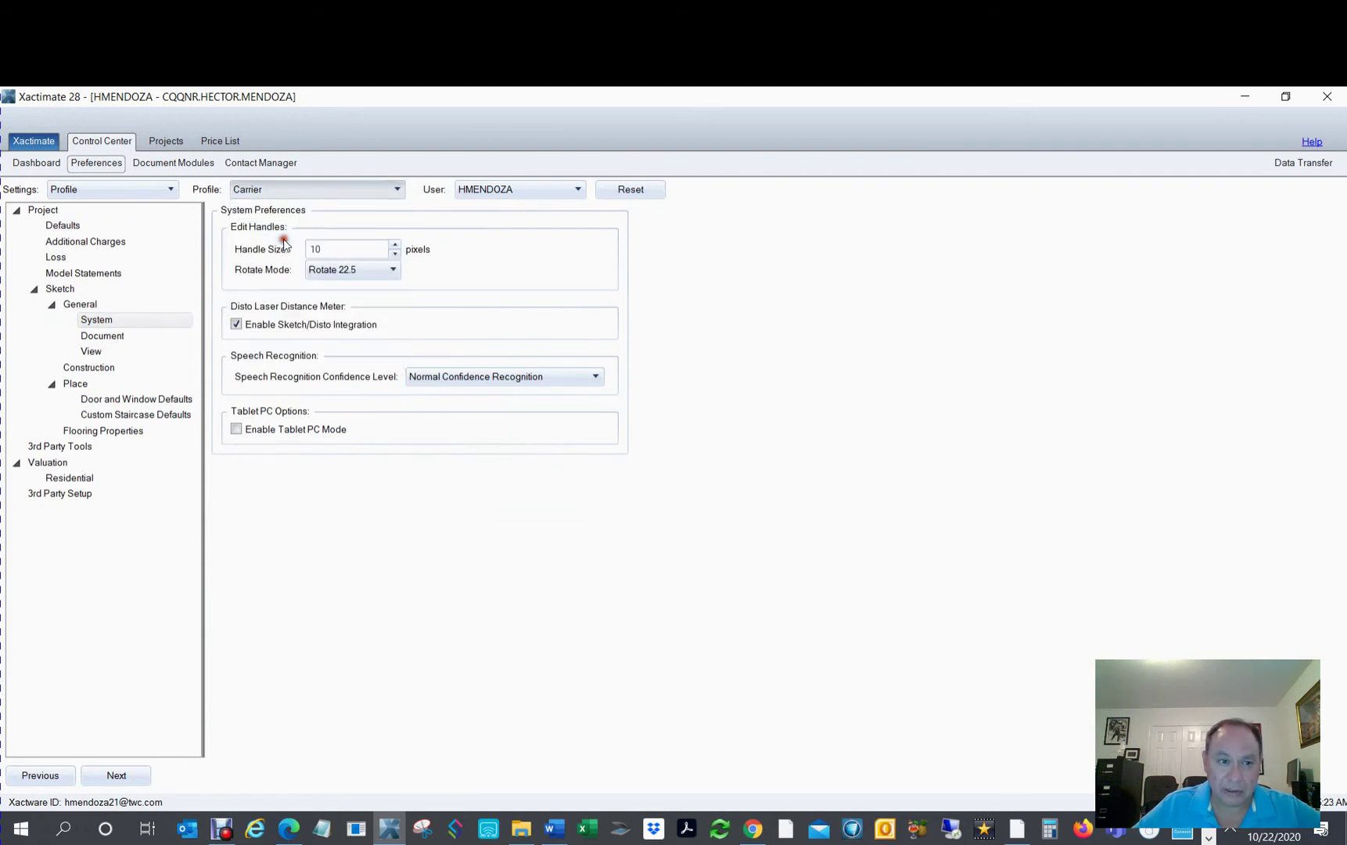
left_click(166, 144)
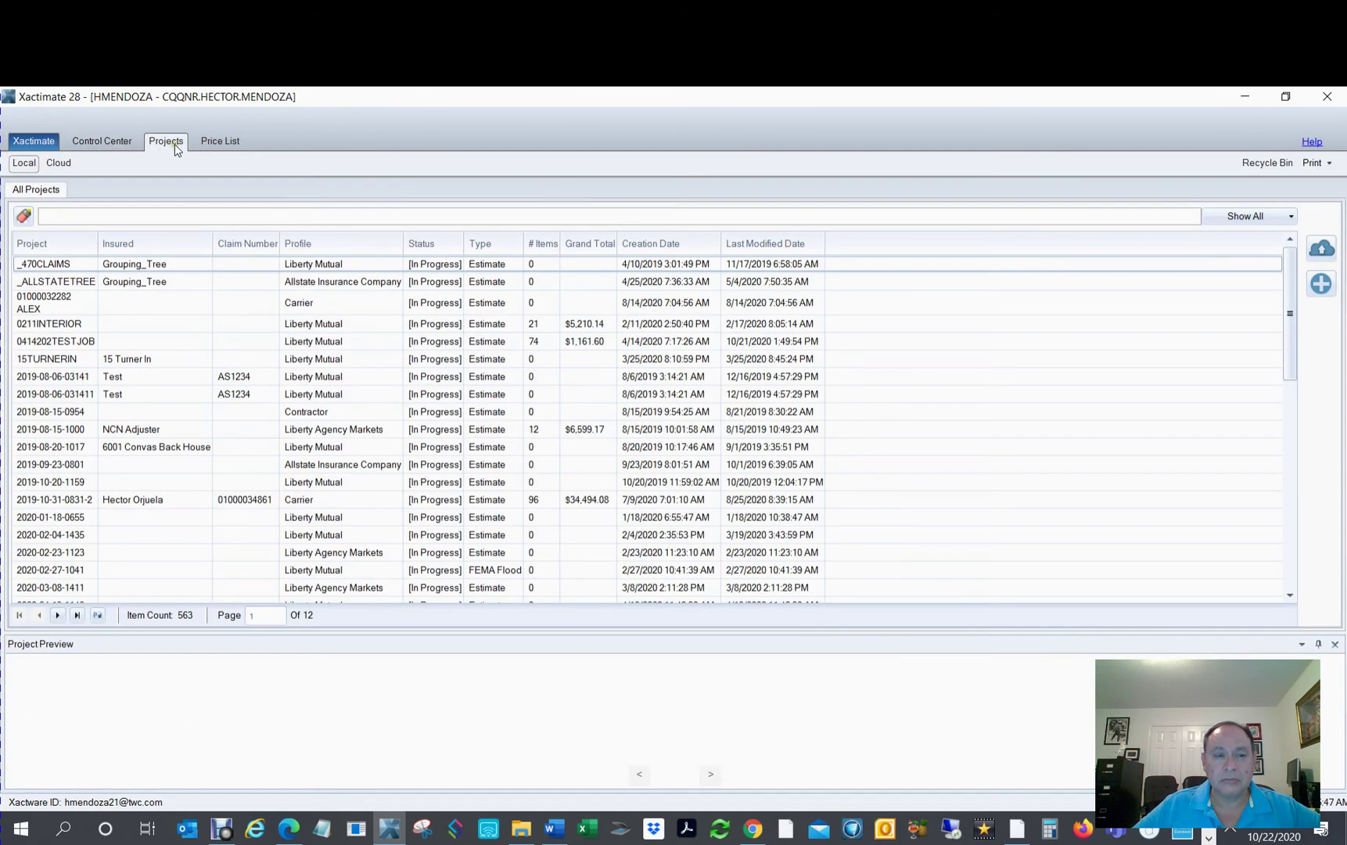
left_click(116, 141)
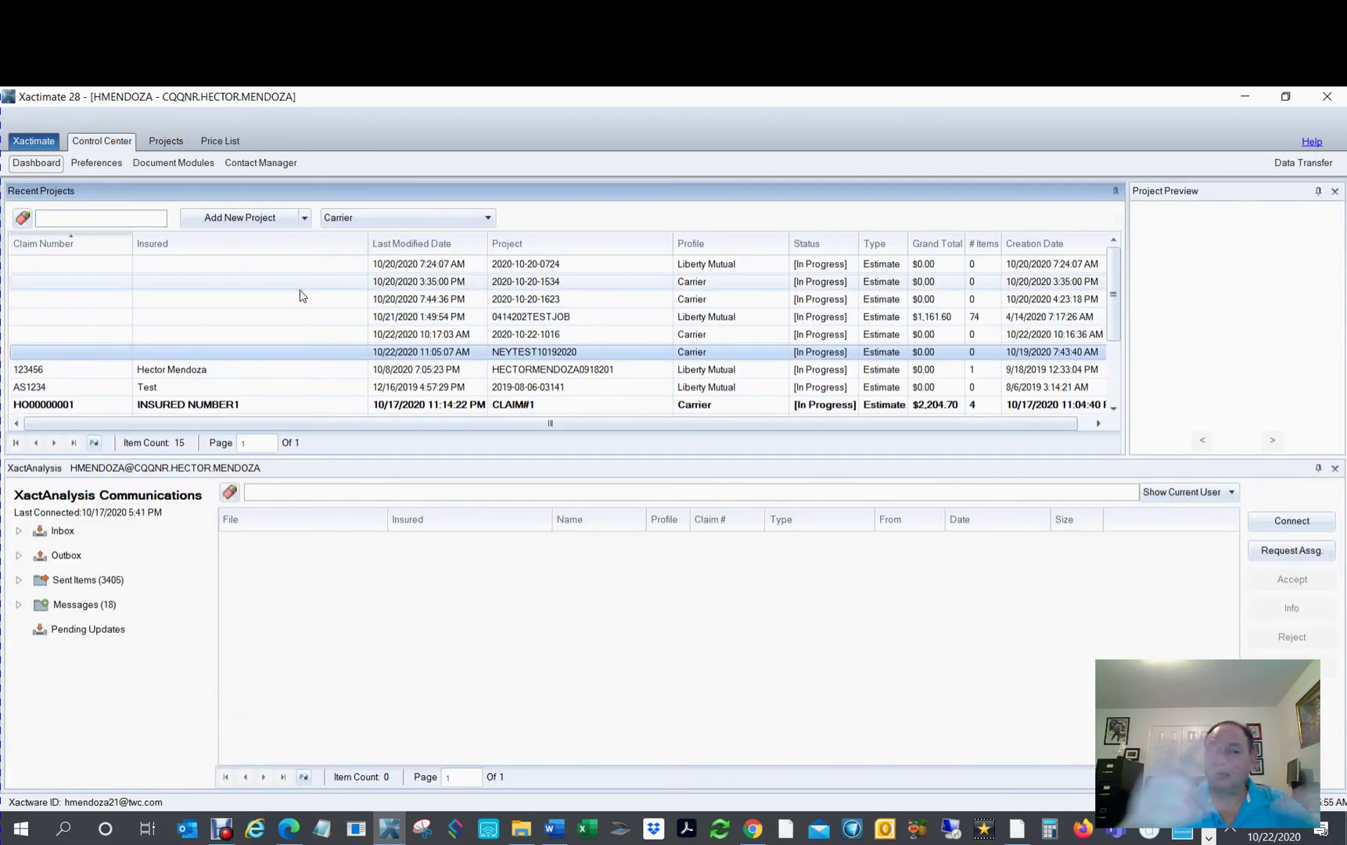
left_click(44, 268)
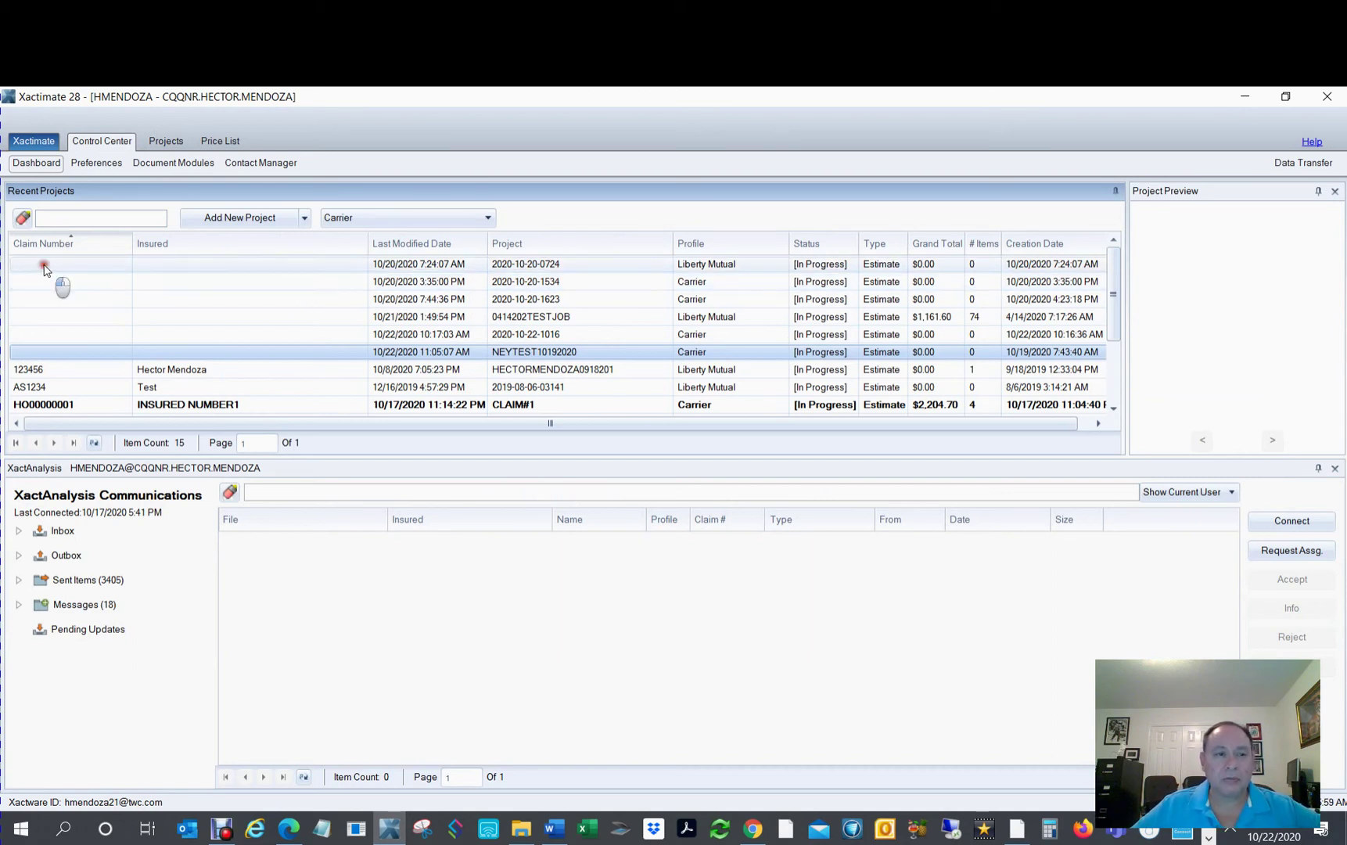
left_click(44, 270)
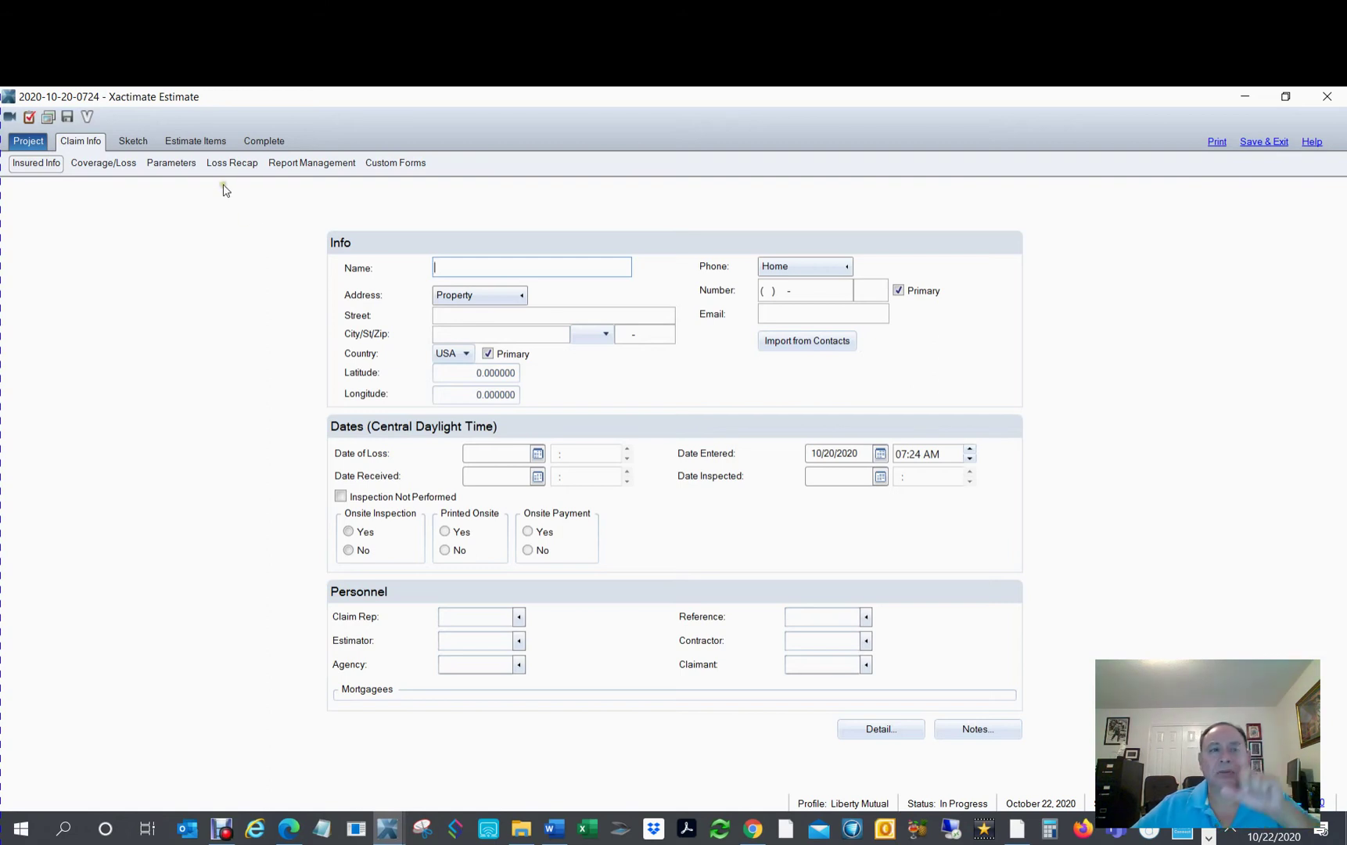
left_click(133, 142)
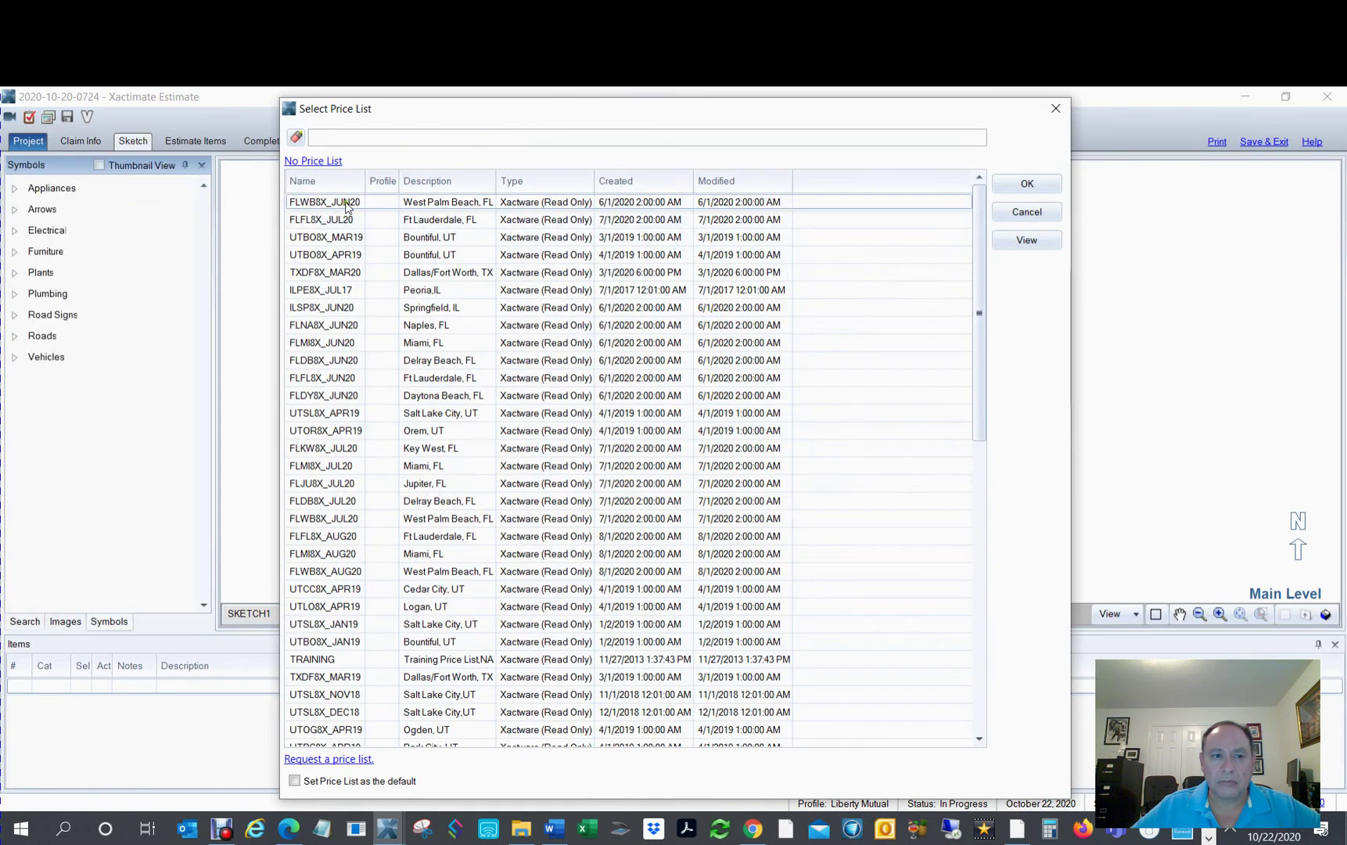
double_click(347, 203)
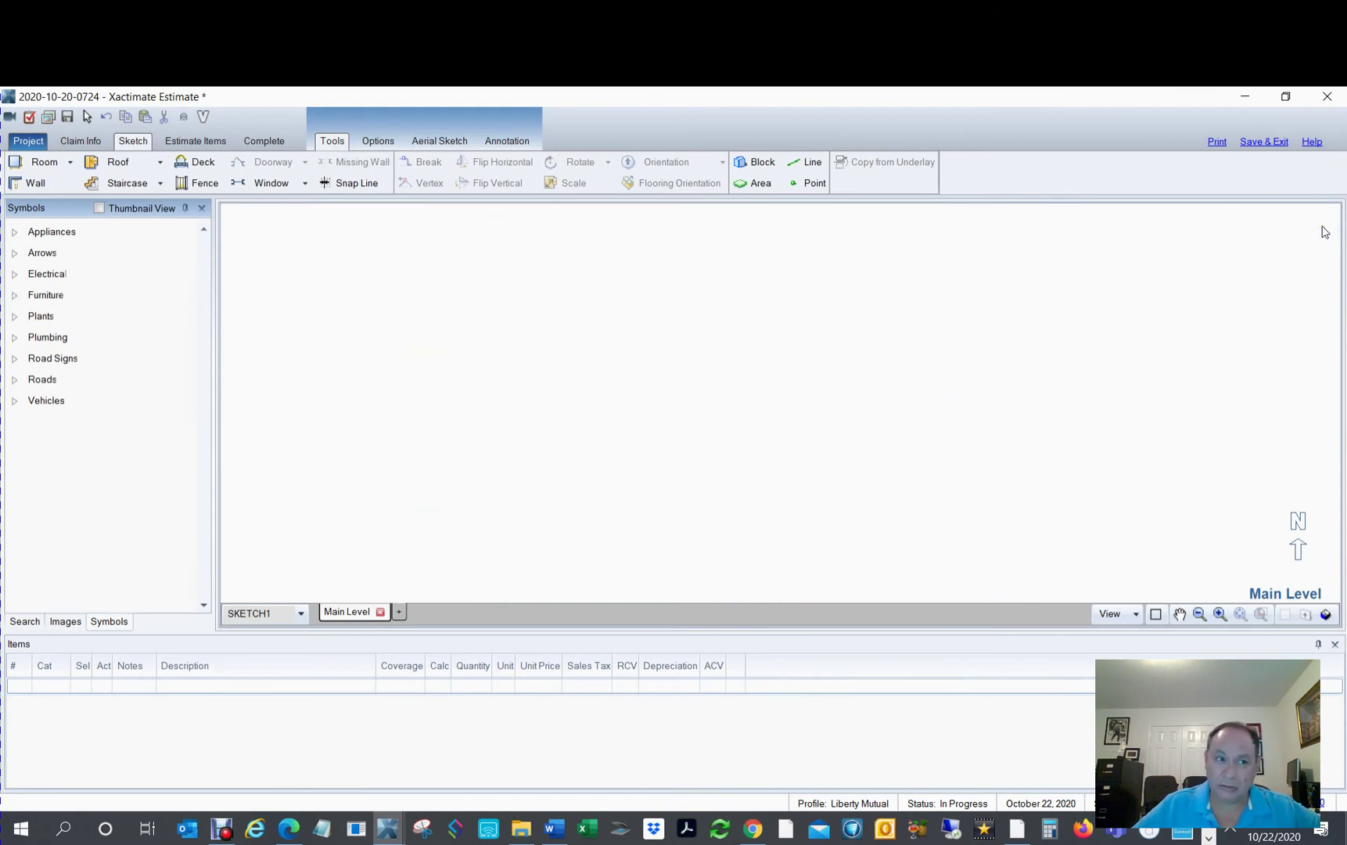
left_click(1328, 97)
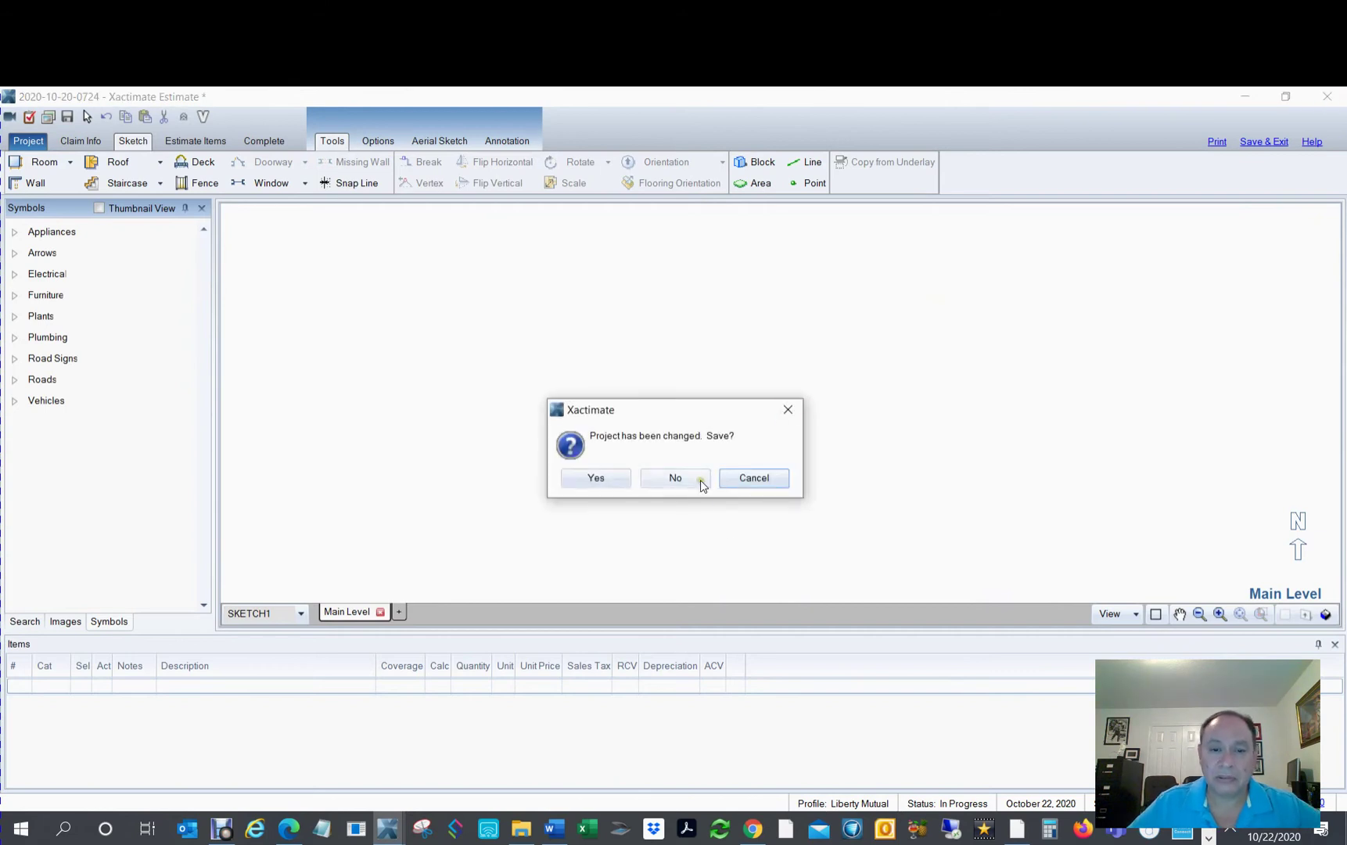
left_click(621, 491)
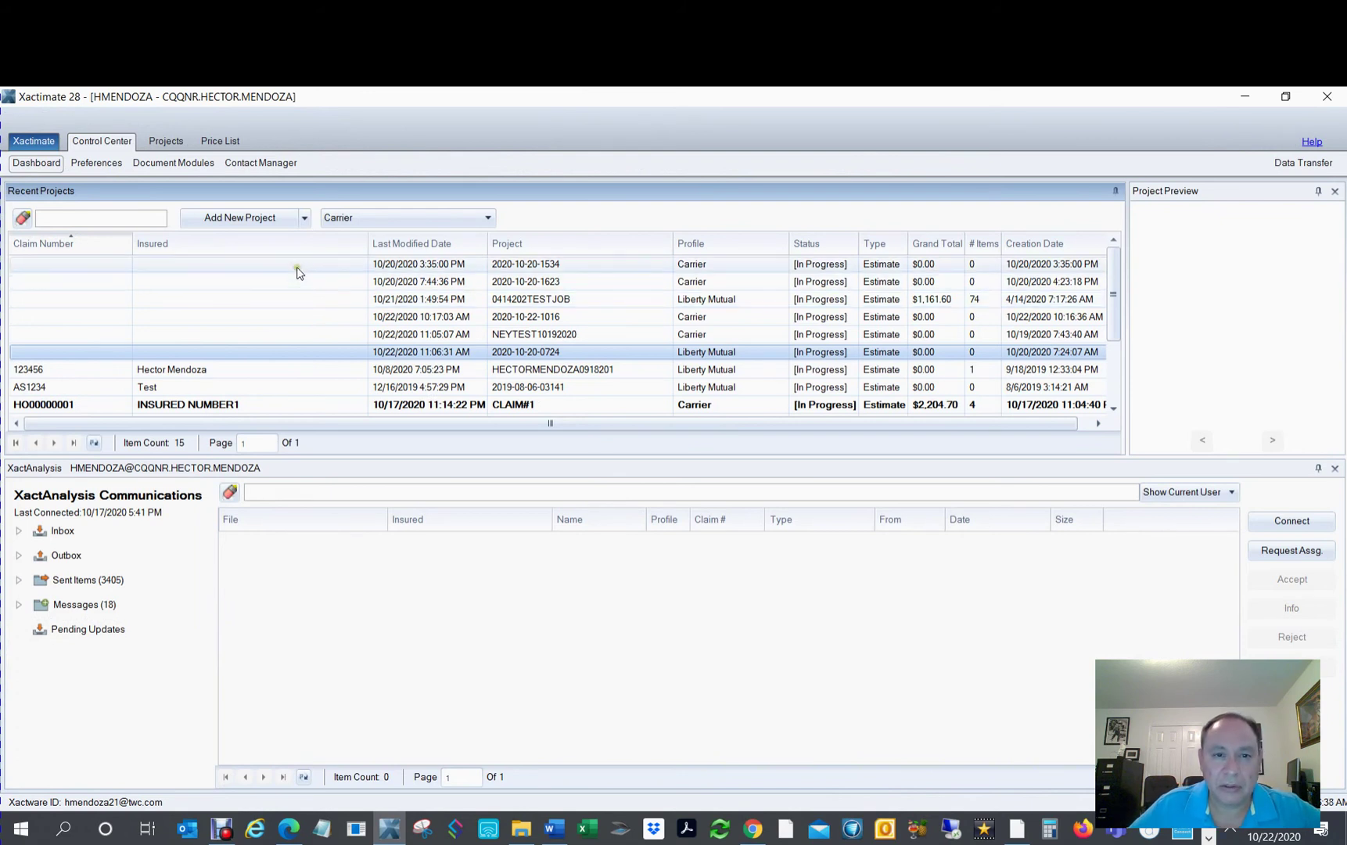
left_click(95, 266)
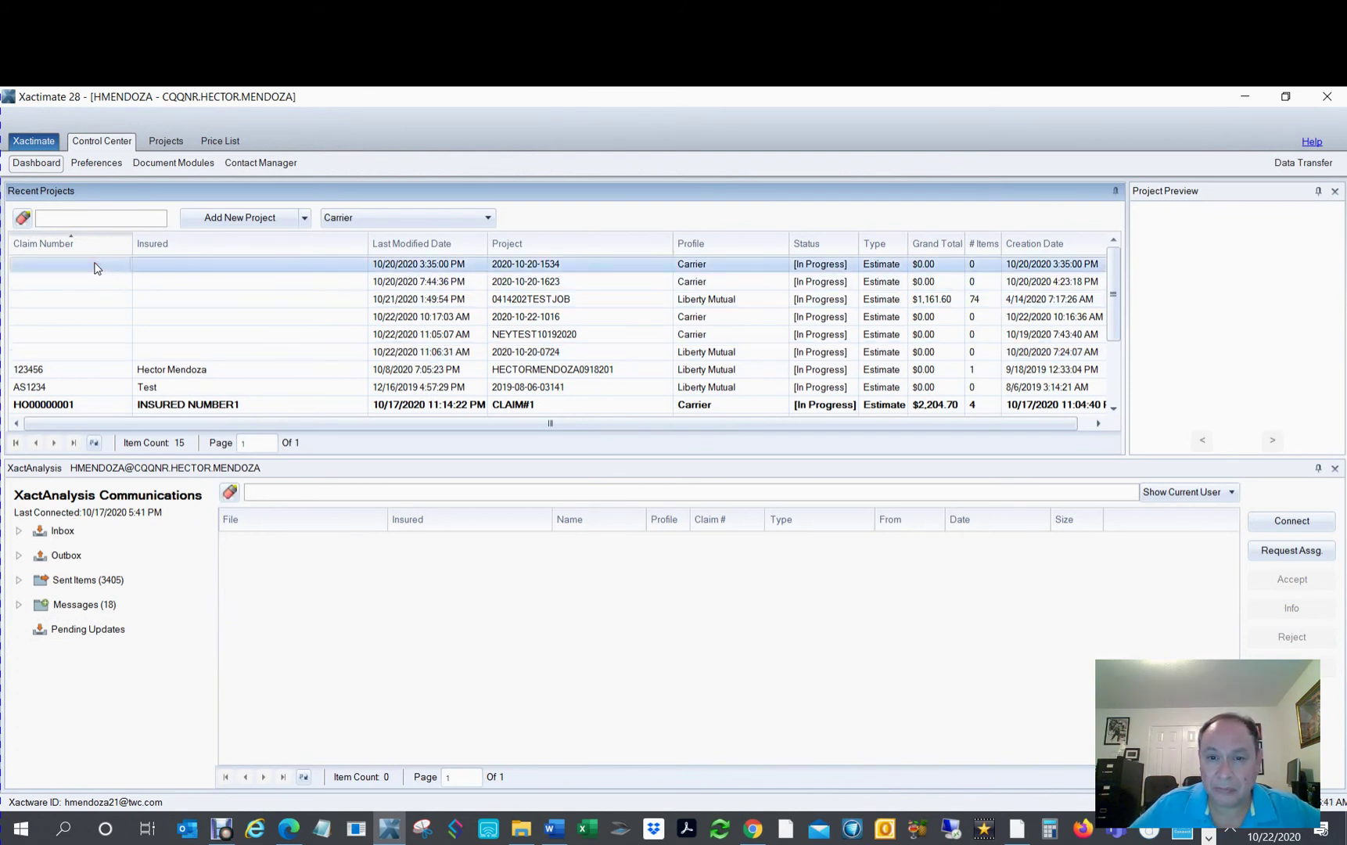
left_click(95, 267)
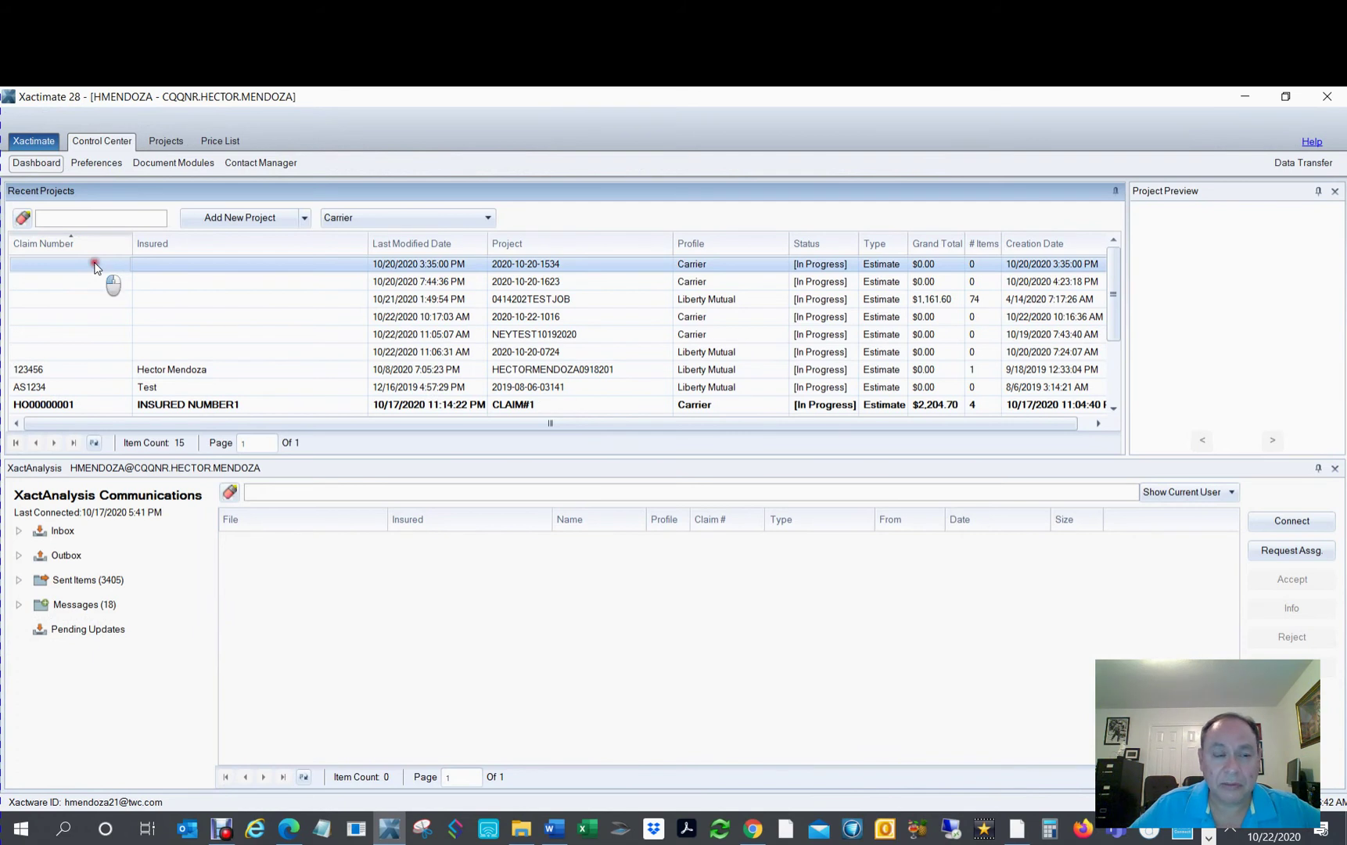
left_click(96, 267)
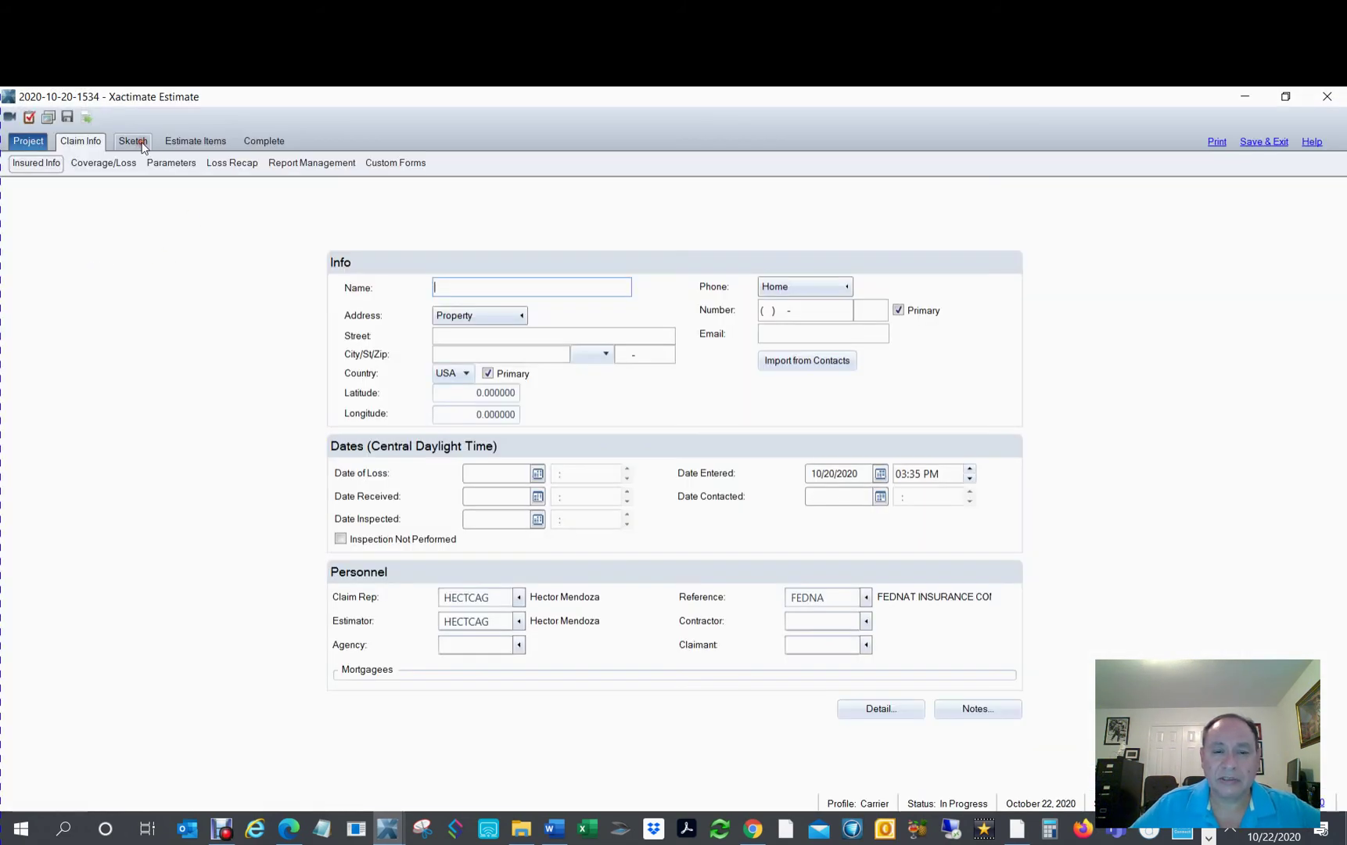
left_click(140, 142)
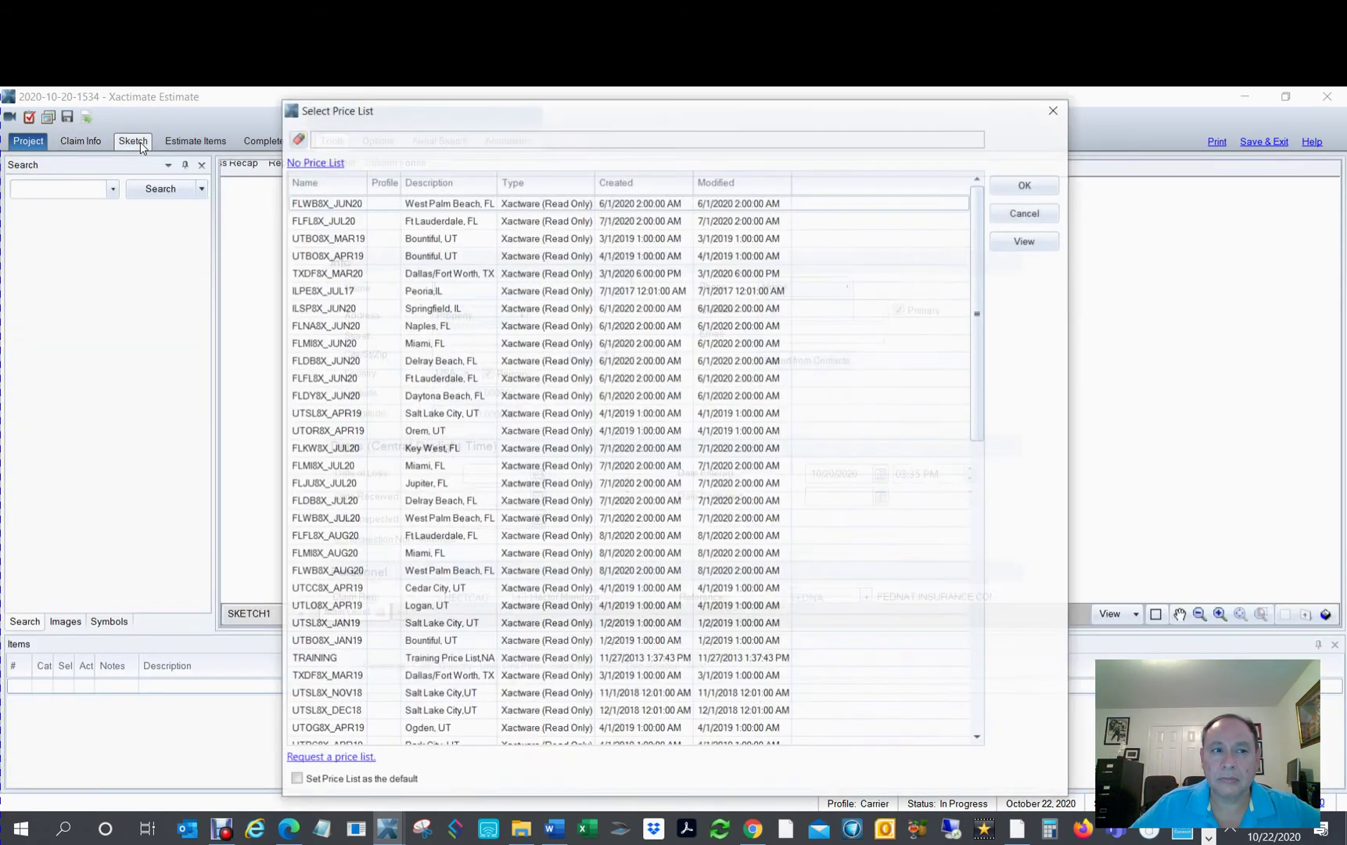
left_click(344, 202)
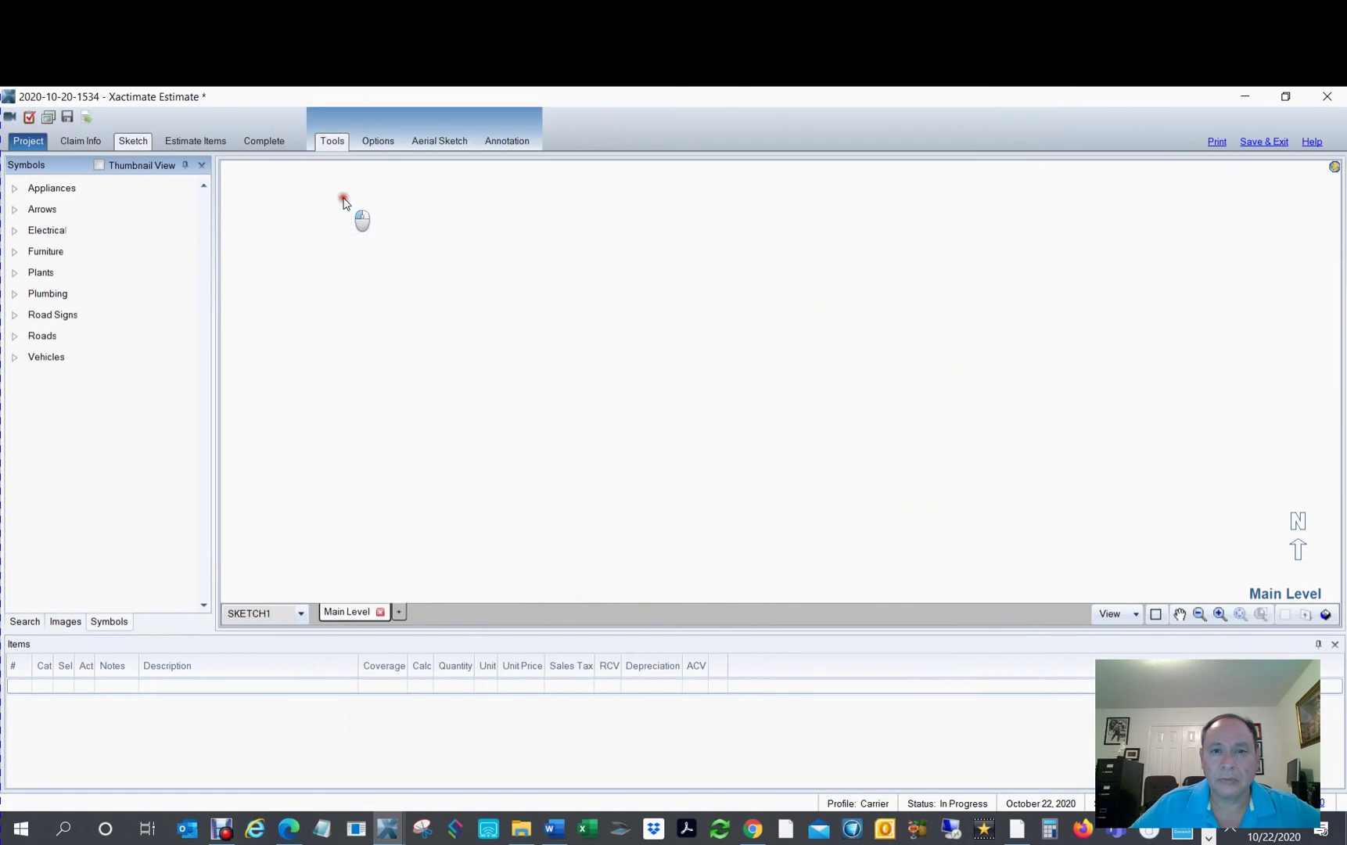
left_click(1336, 167)
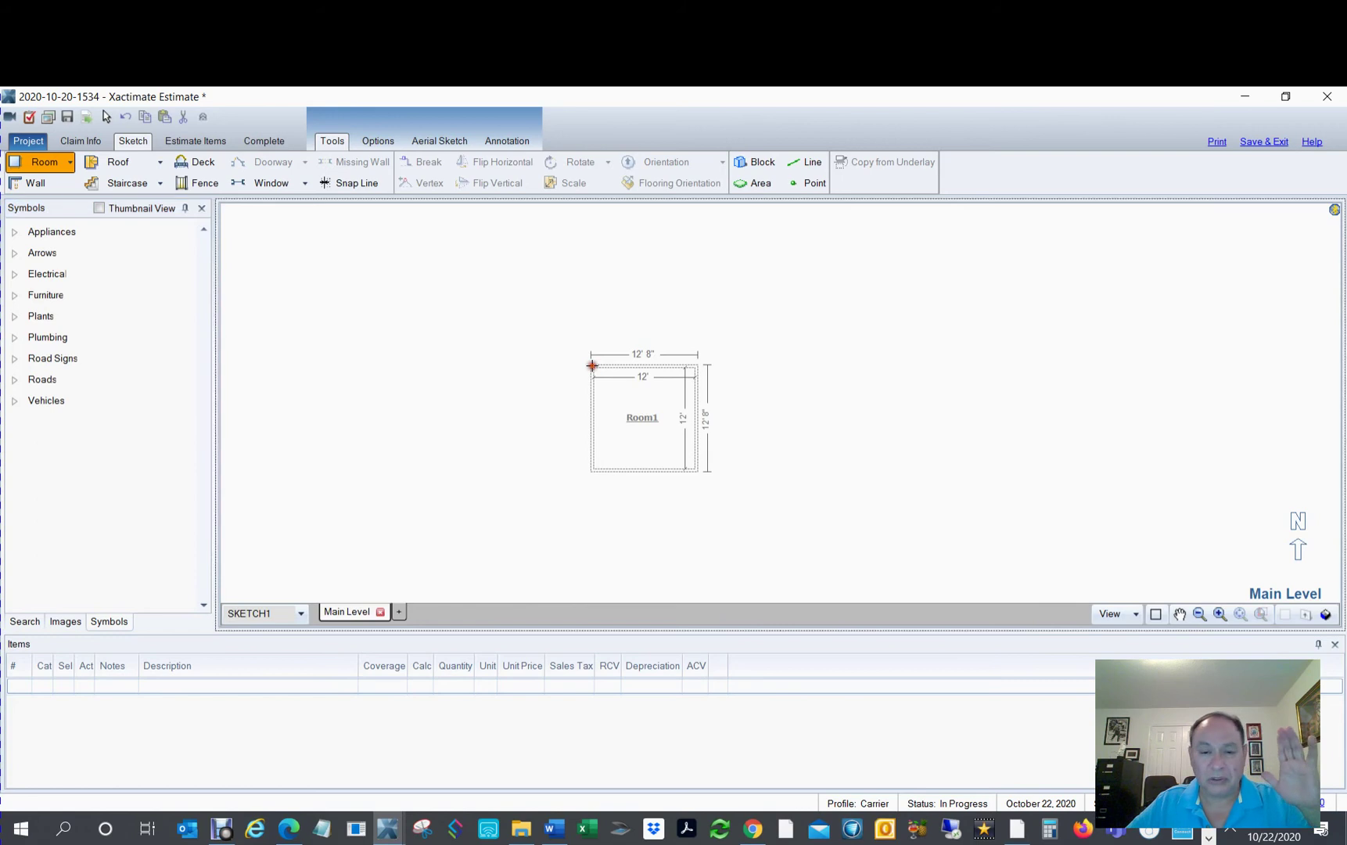
Place a 12' room, widen it, and enter the DISTO width 6' 11" 3/8 on its top wall
left_click(592, 366)
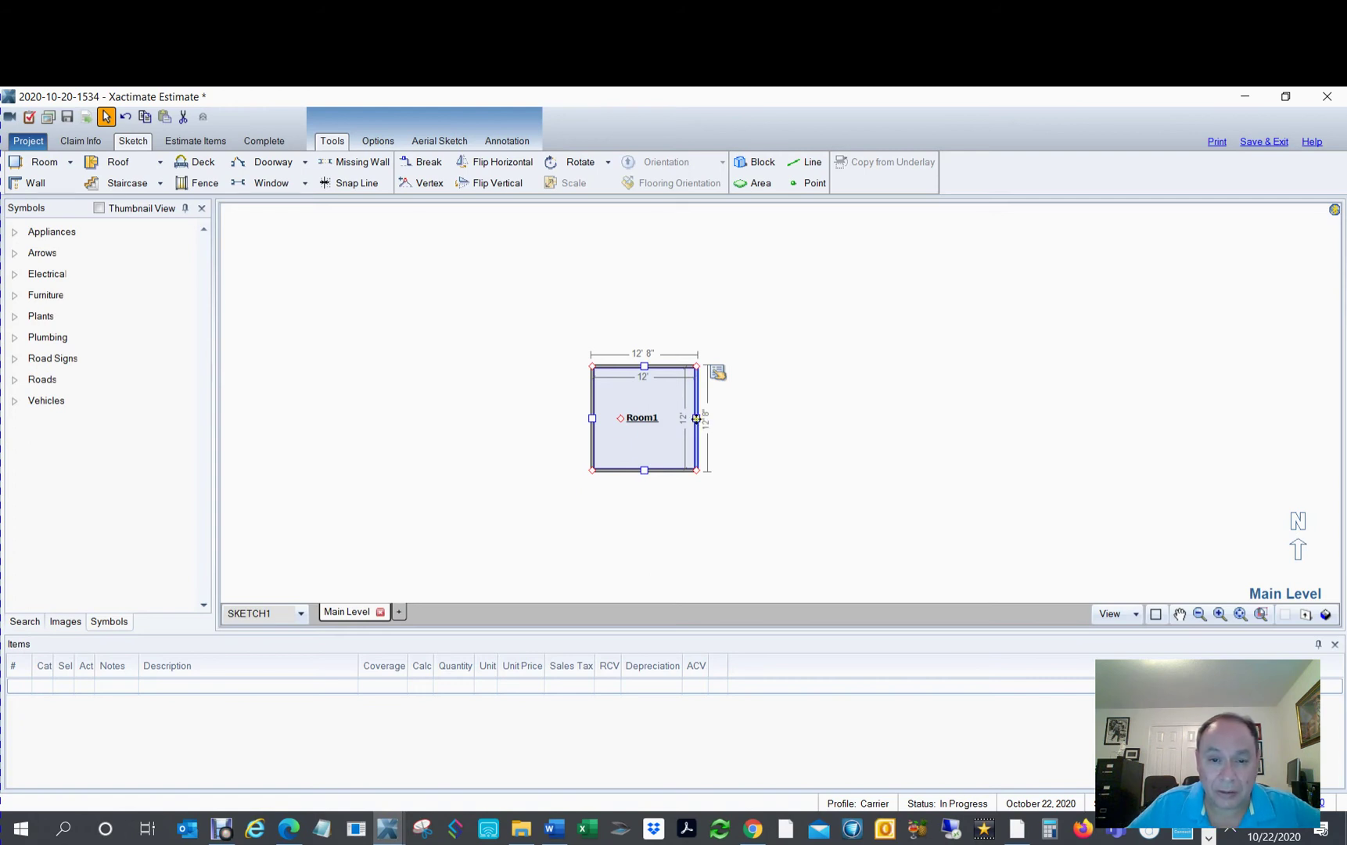
left_click_drag(703, 423, 781, 430)
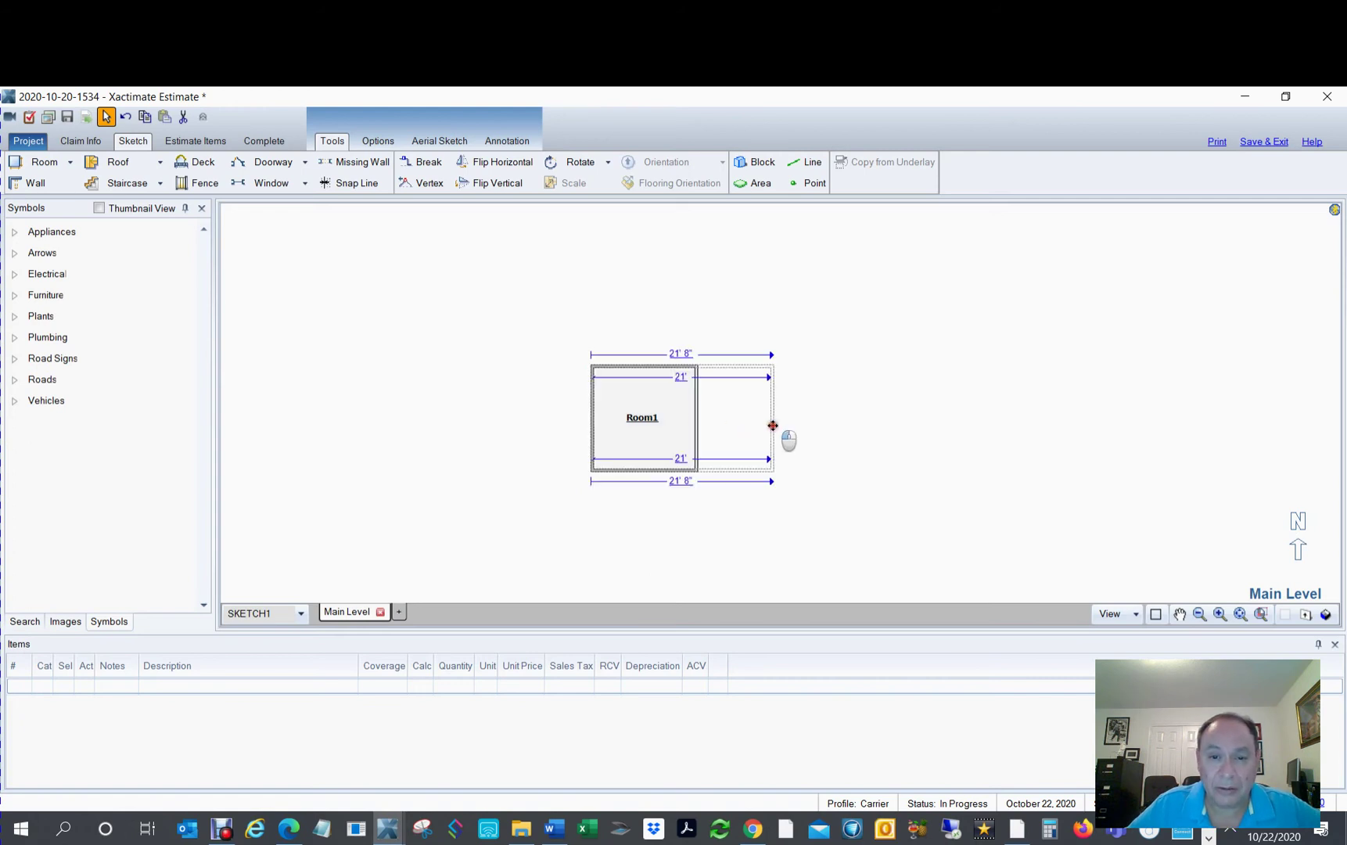
left_click(681, 382)
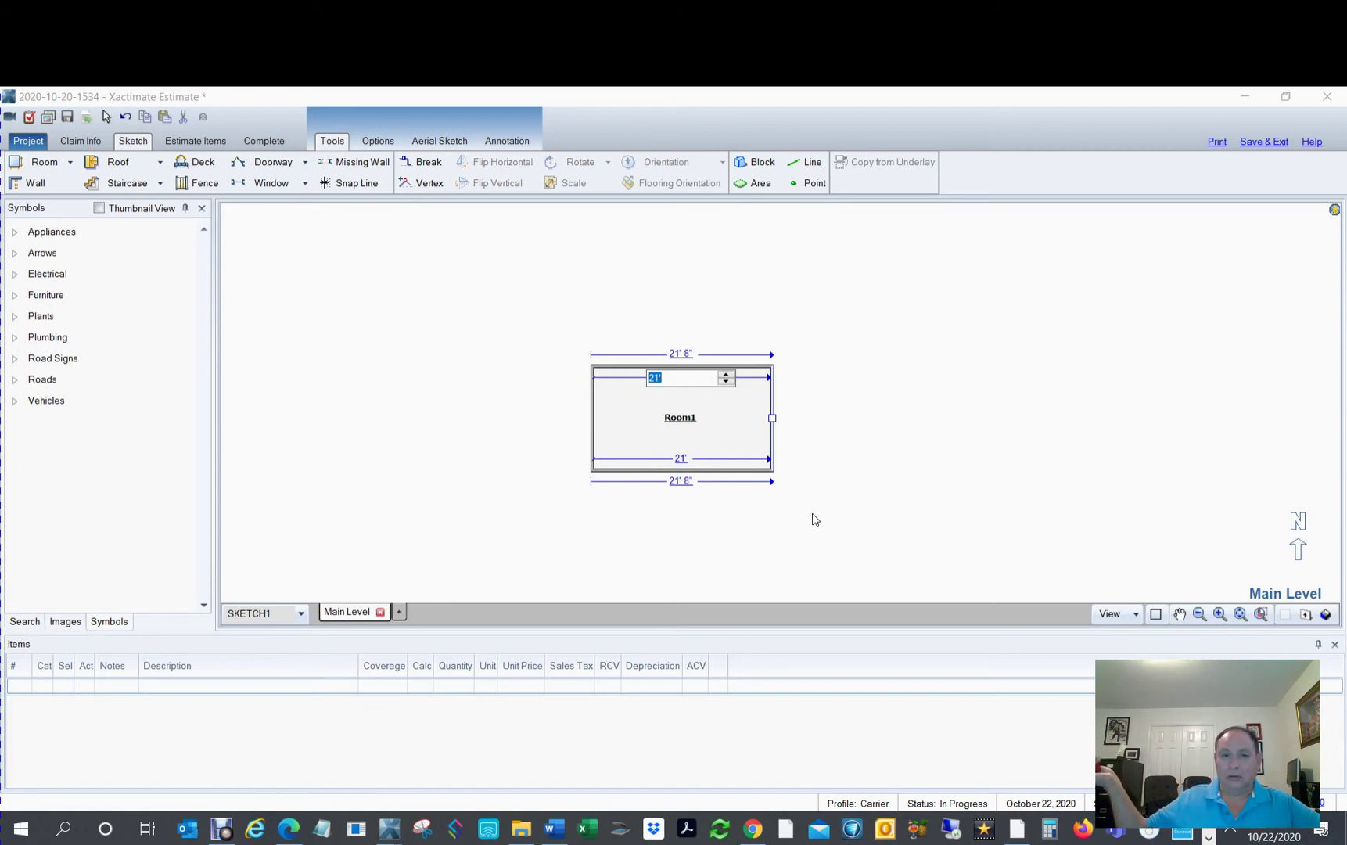
type("6' 11\" 3/8")
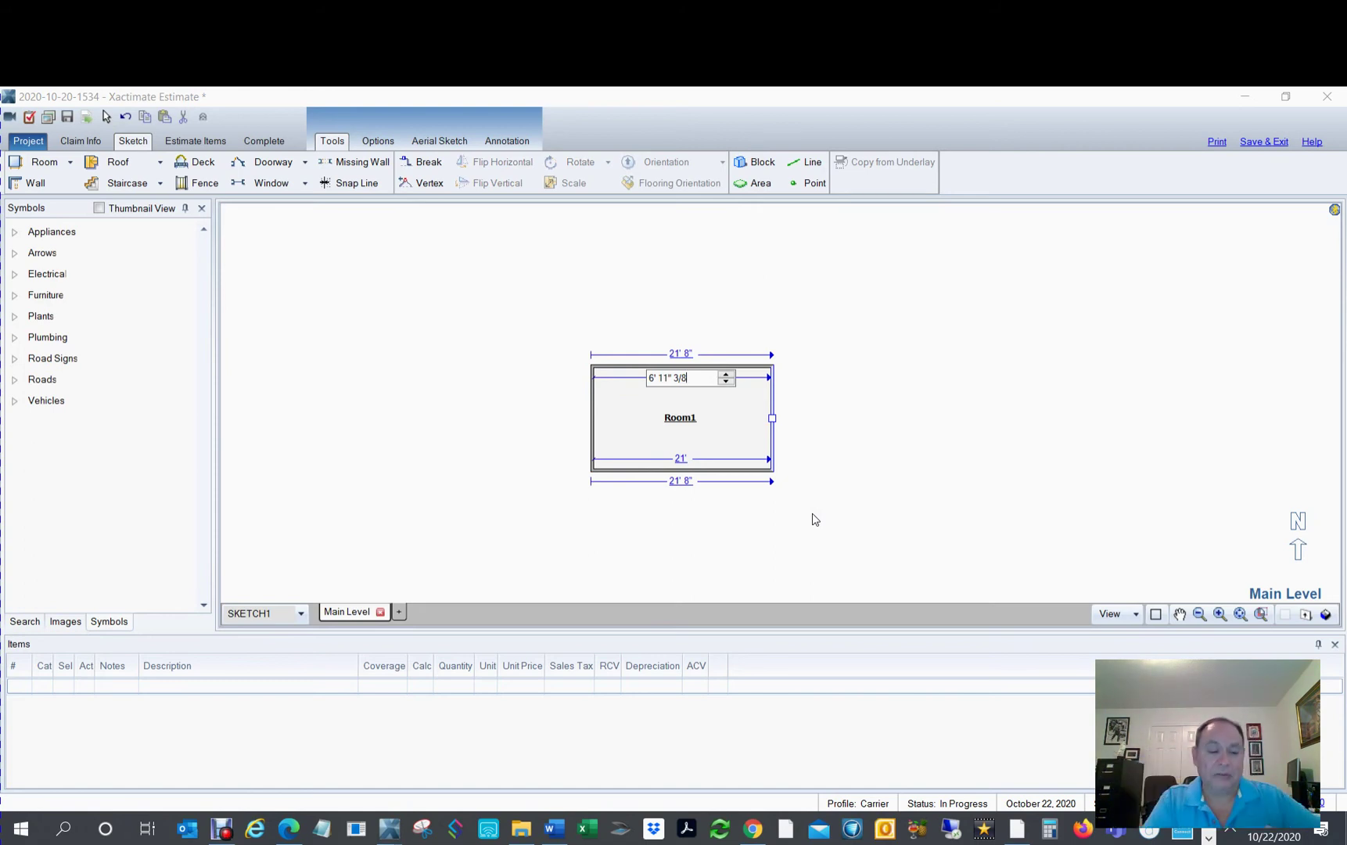
key("alt+Tab")
key("alt+Tab")
key("alt+Tab")
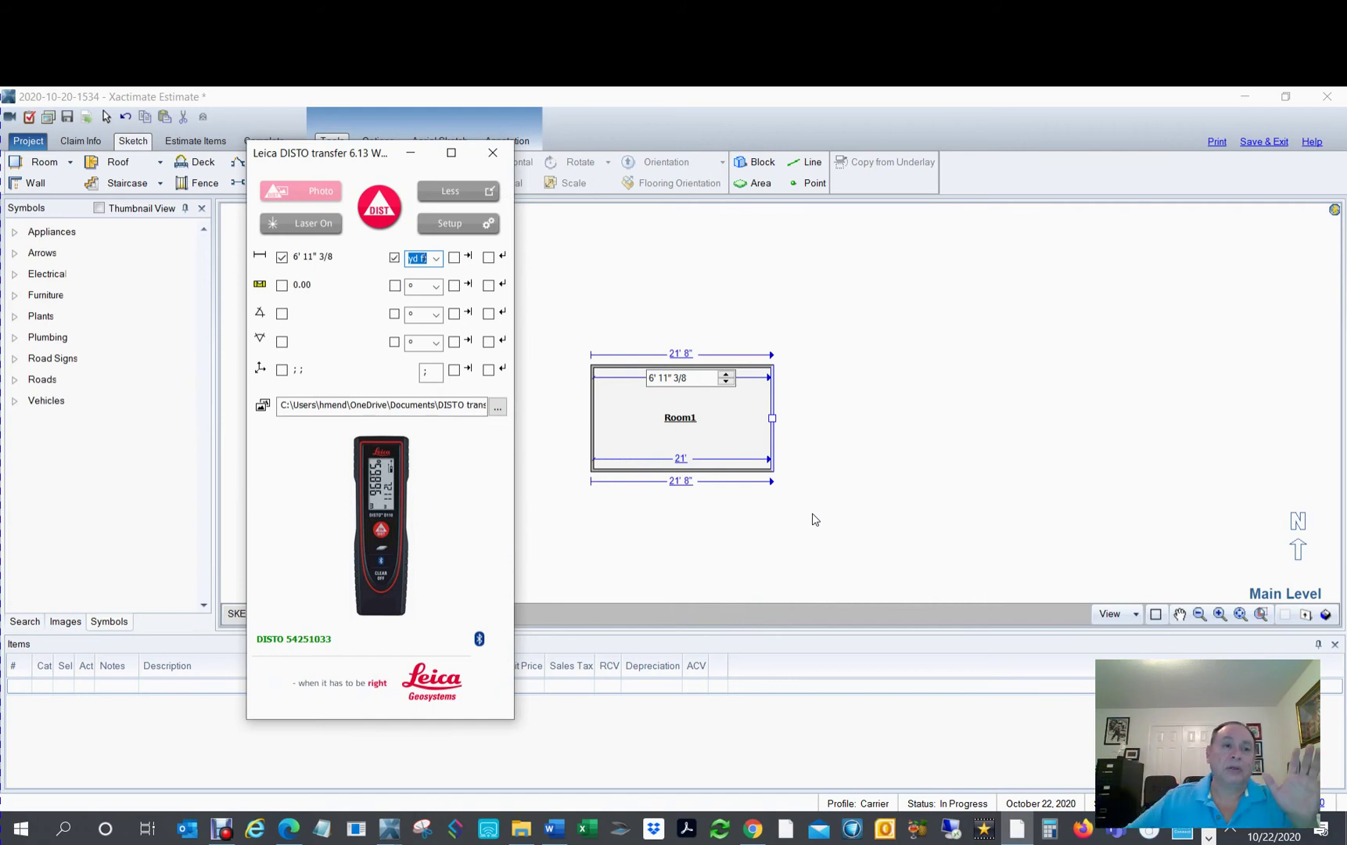
left_click(492, 154)
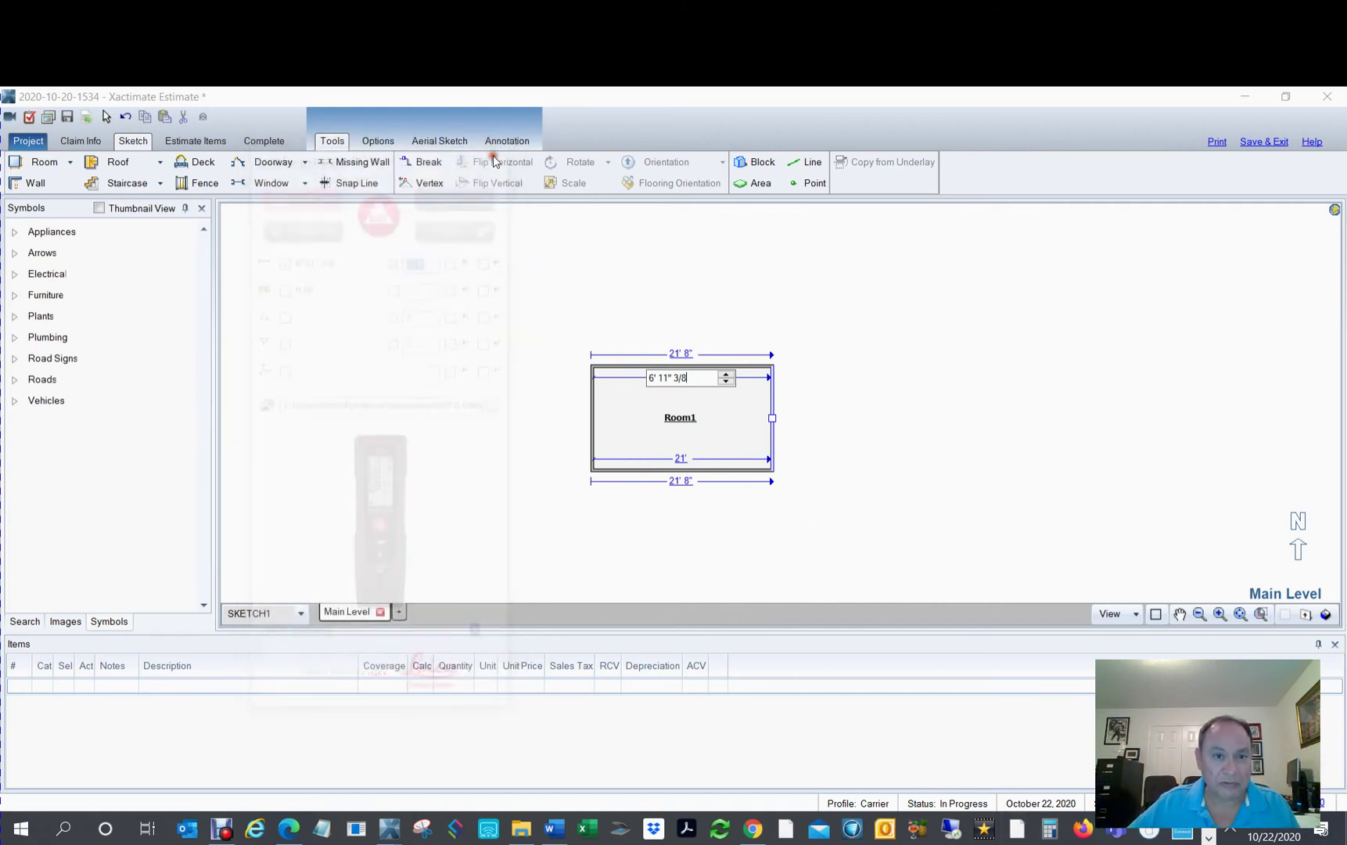
Commit the 6' 11" width, open the right wall's 12' length for editing, then show the desktop
key("Return")
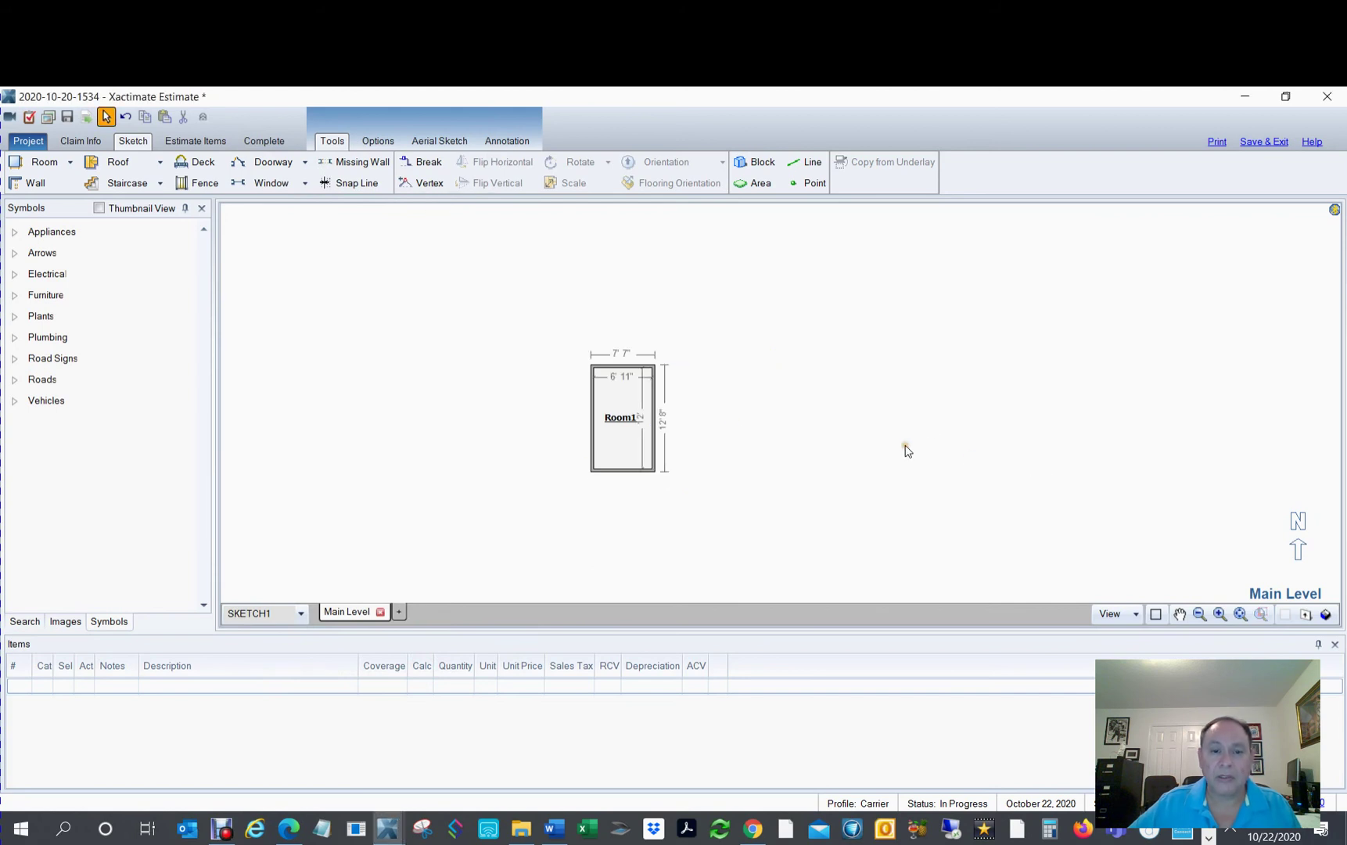
left_click(633, 471)
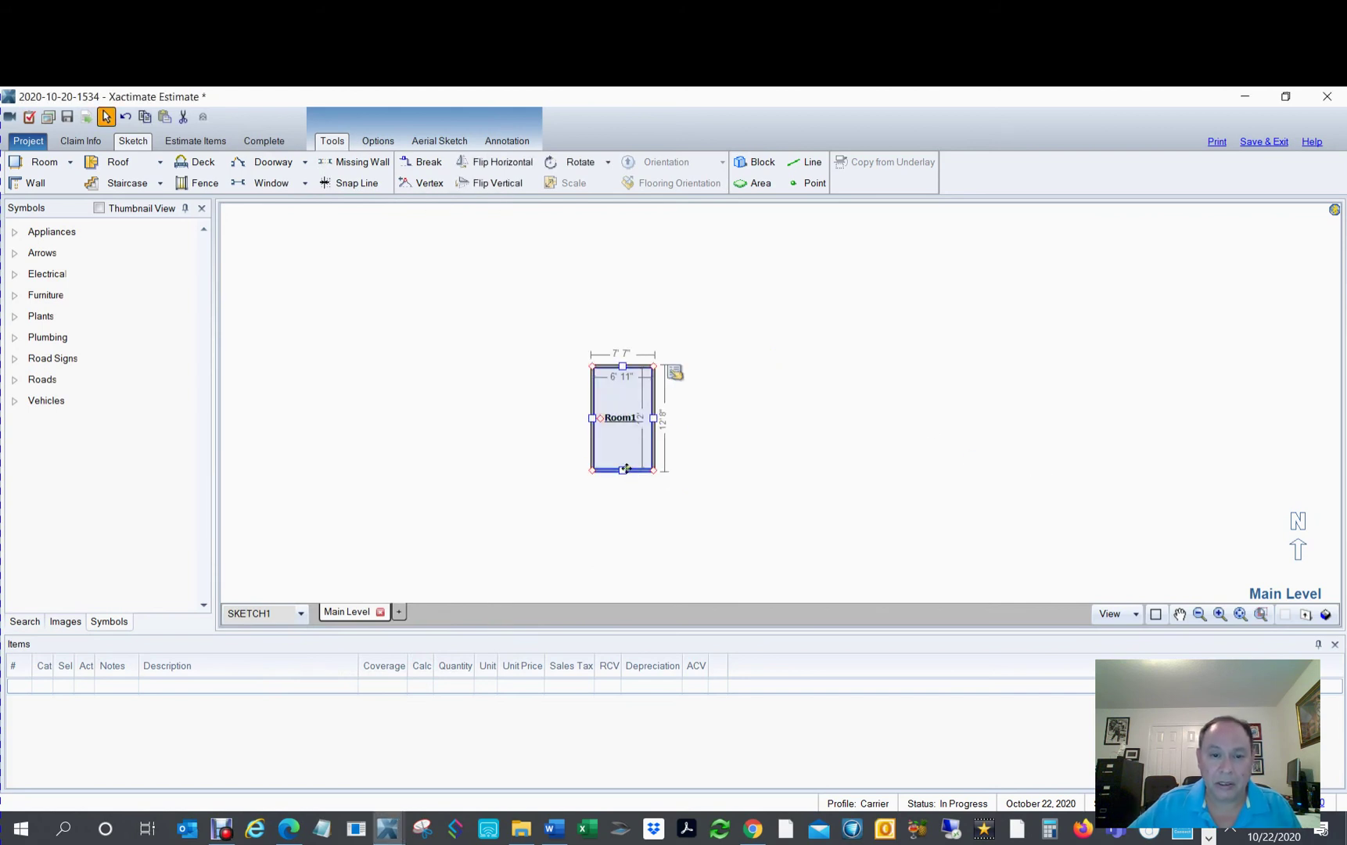
left_click(626, 469)
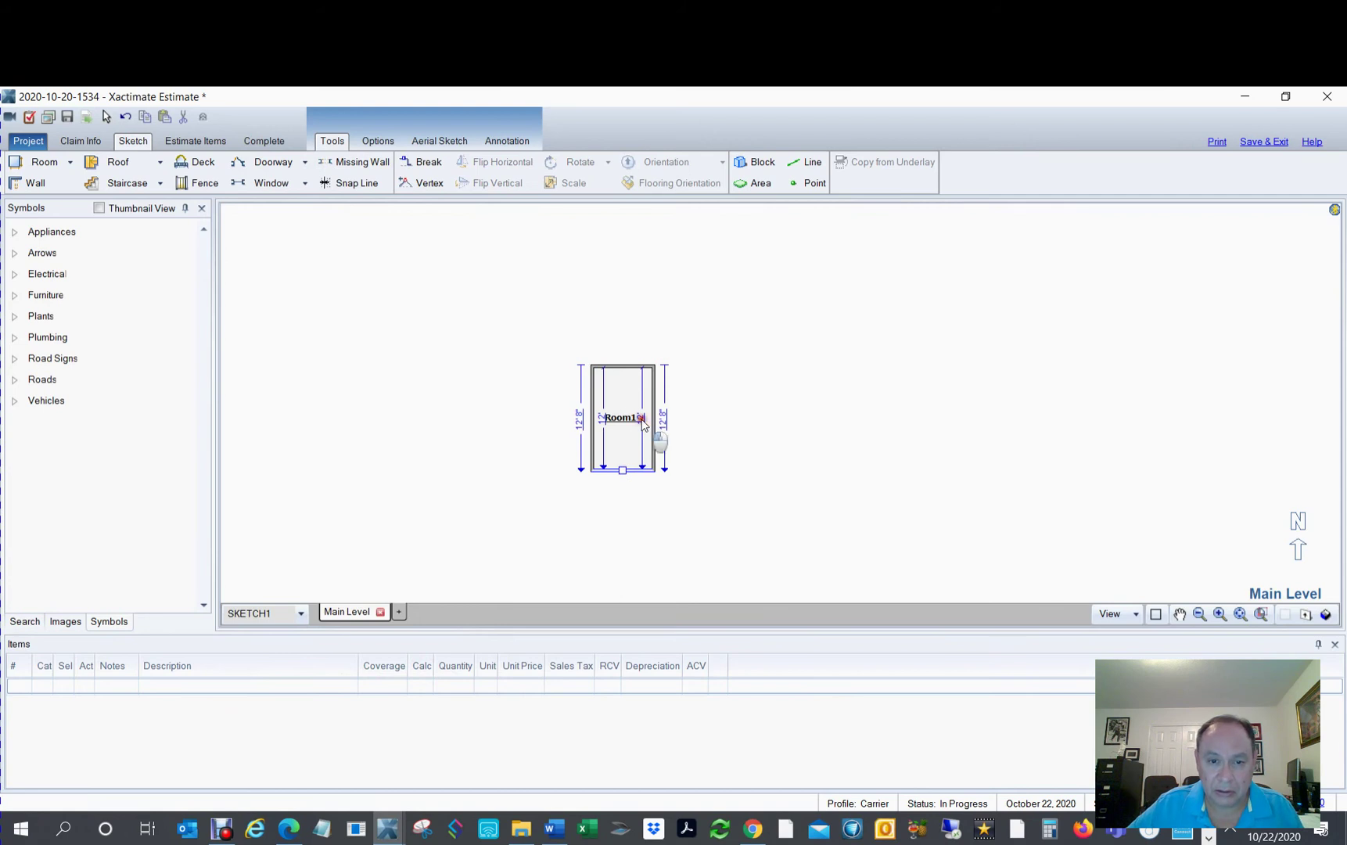
left_click(665, 447)
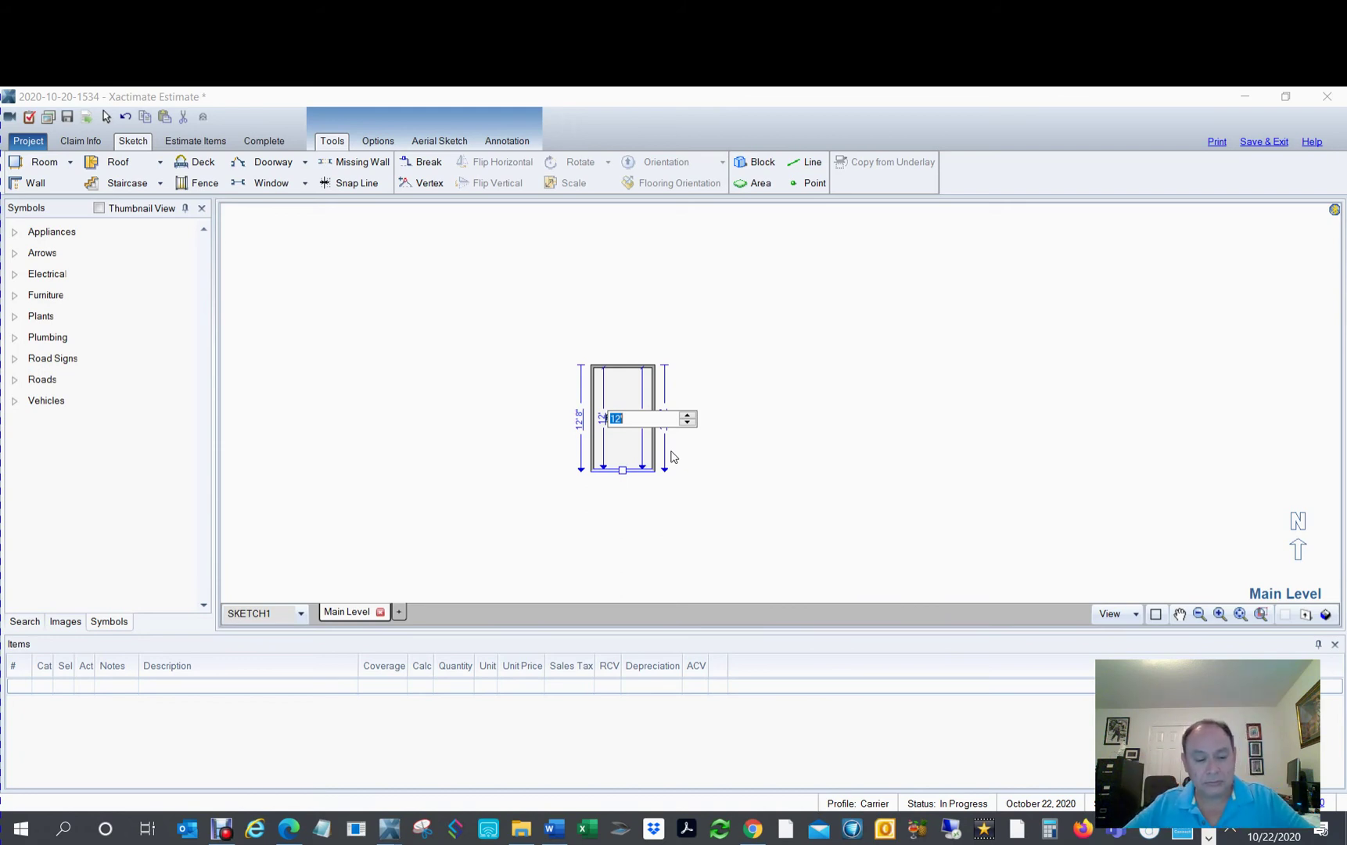
key("super+d")
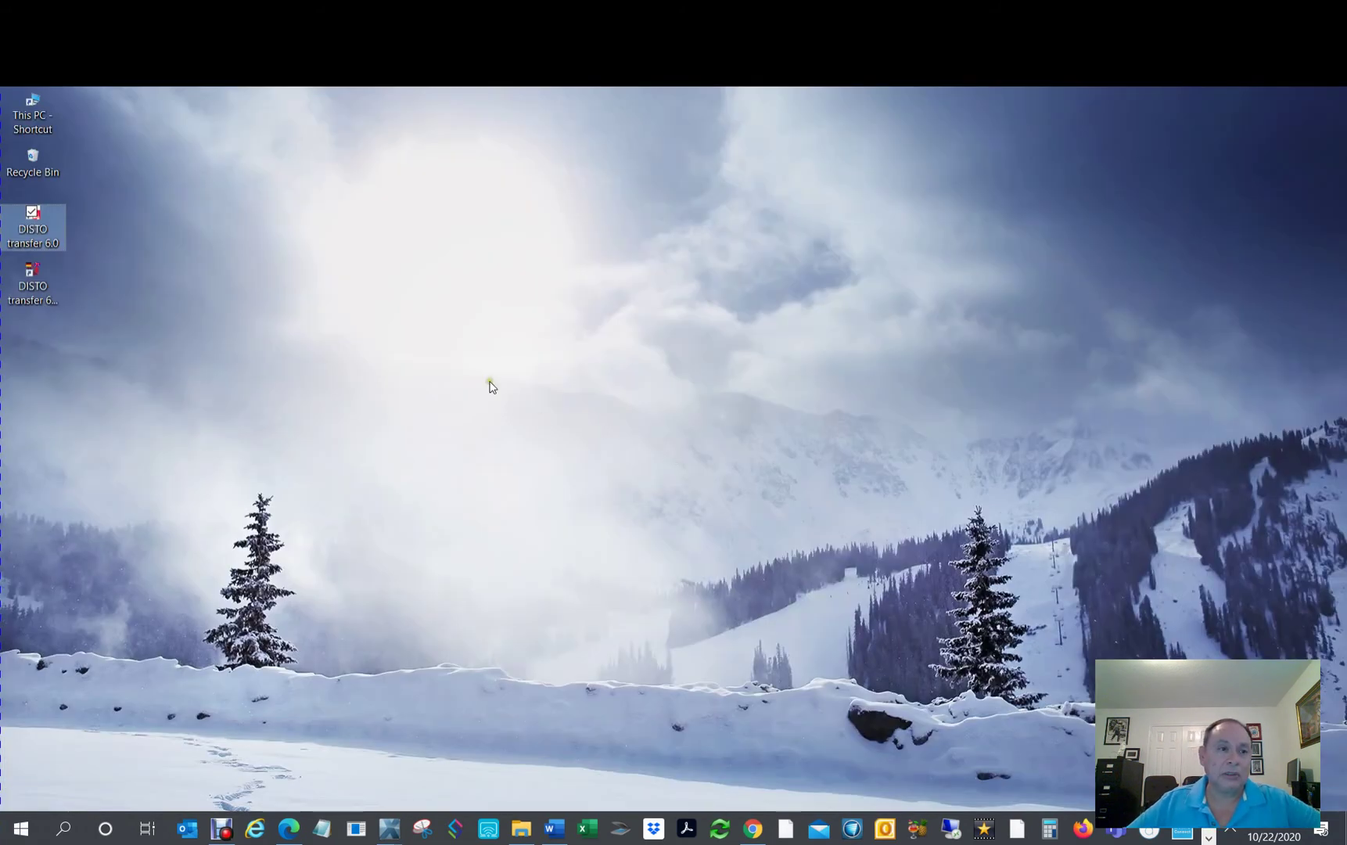
Launch DISTO transfer 6.0 from the desktop and return to the Xactimate sketch
double_click(41, 229)
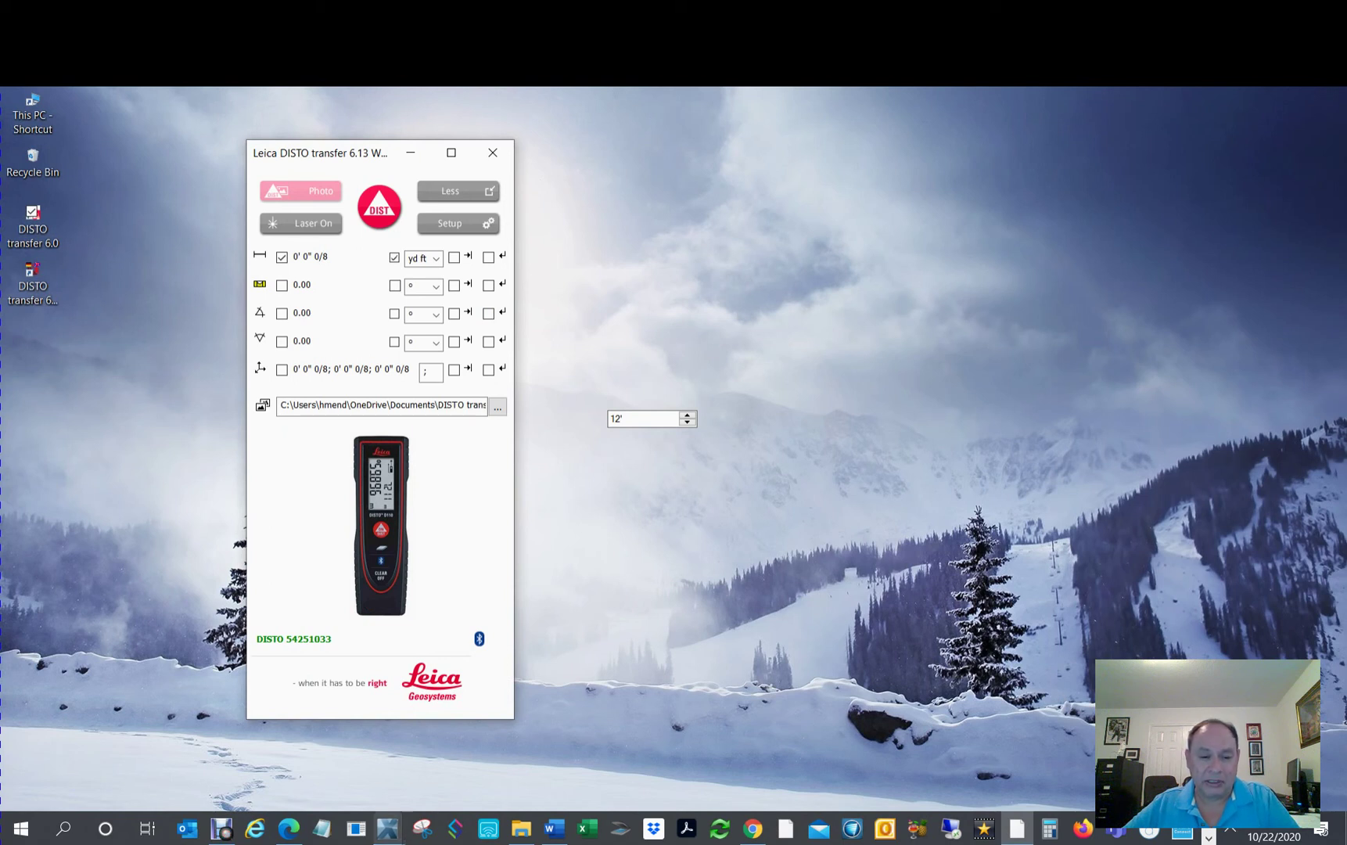
mouse_move(388, 833)
left_click(479, 778)
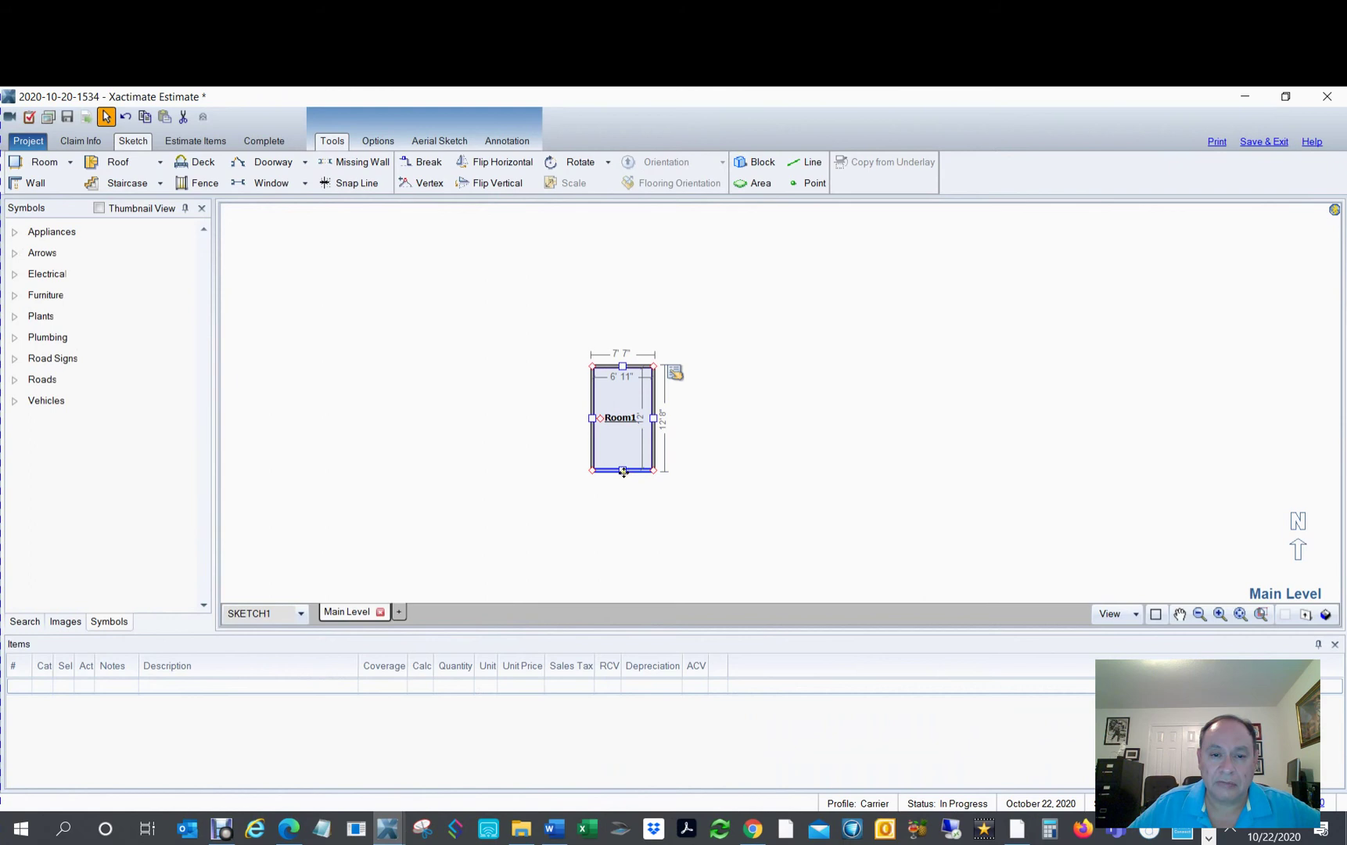
Set the right wall length to 2' 3" 3/4, replacing the mistaken 6' 5" 1/2 entry
left_click(640, 420)
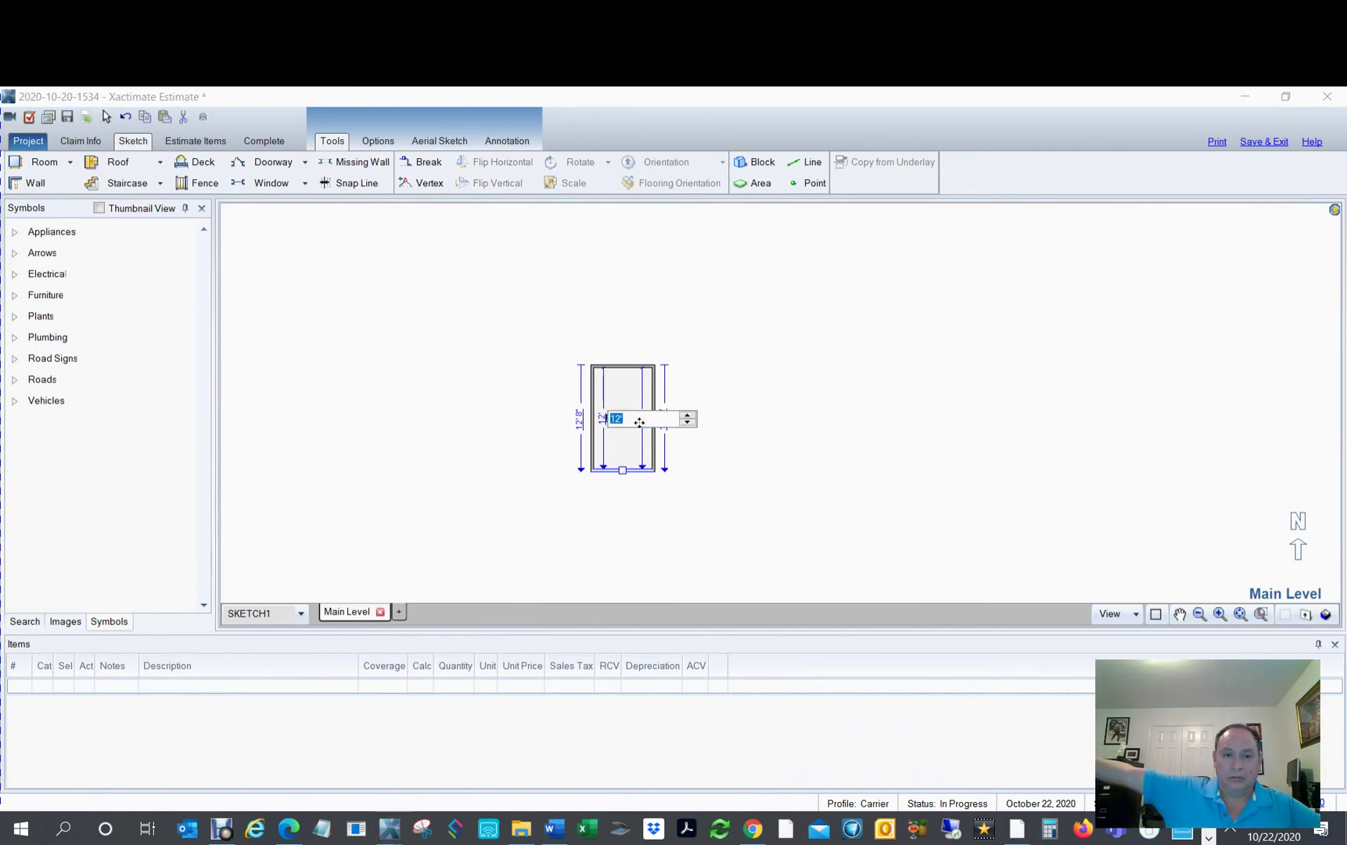
type("6' 5\" 1/2")
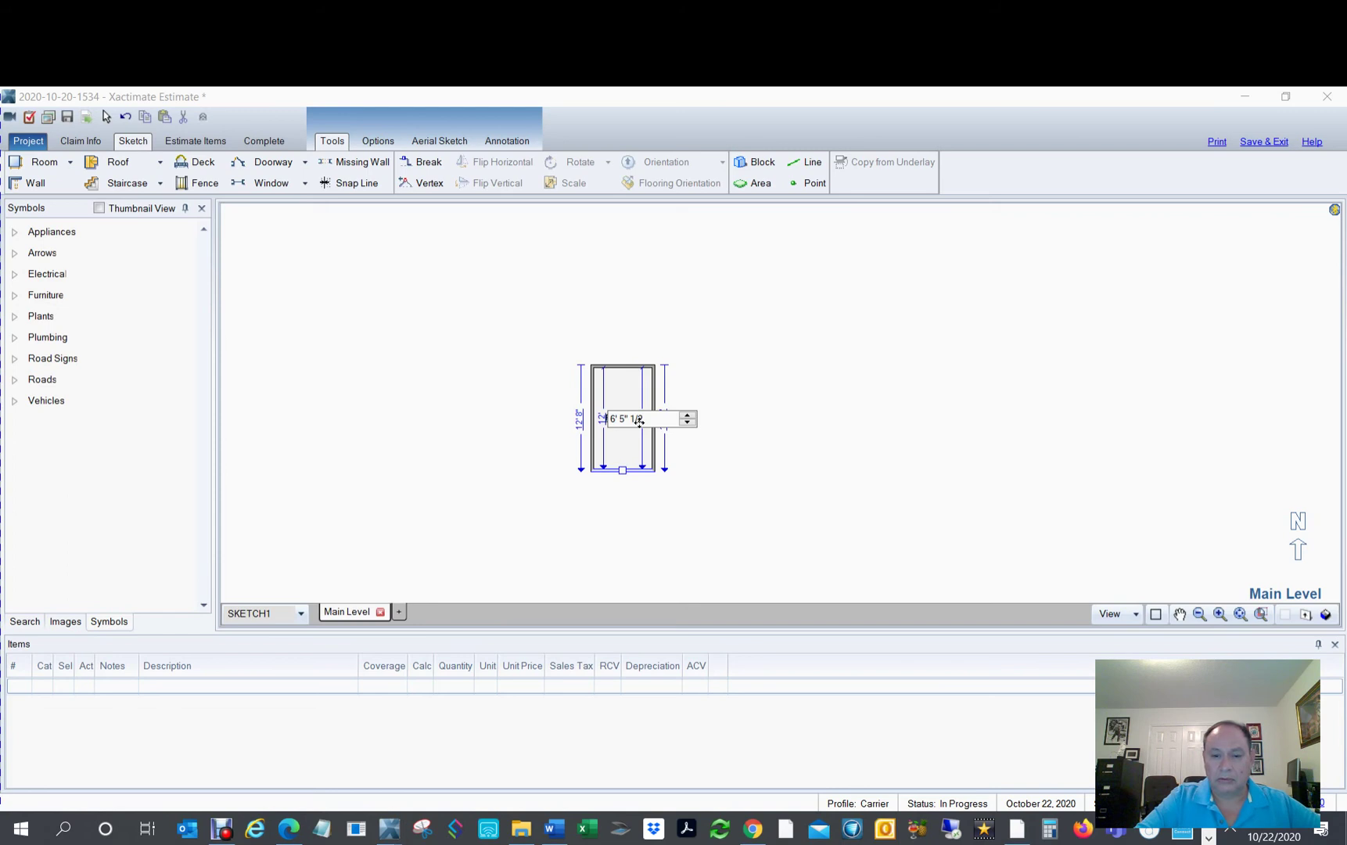
key("BackSpace")
key("BackSpace")
key("BackSpace")
key("BackSpace")
key("BackSpace")
key("BackSpace")
key("BackSpace")
key("BackSpace")
key("BackSpace")
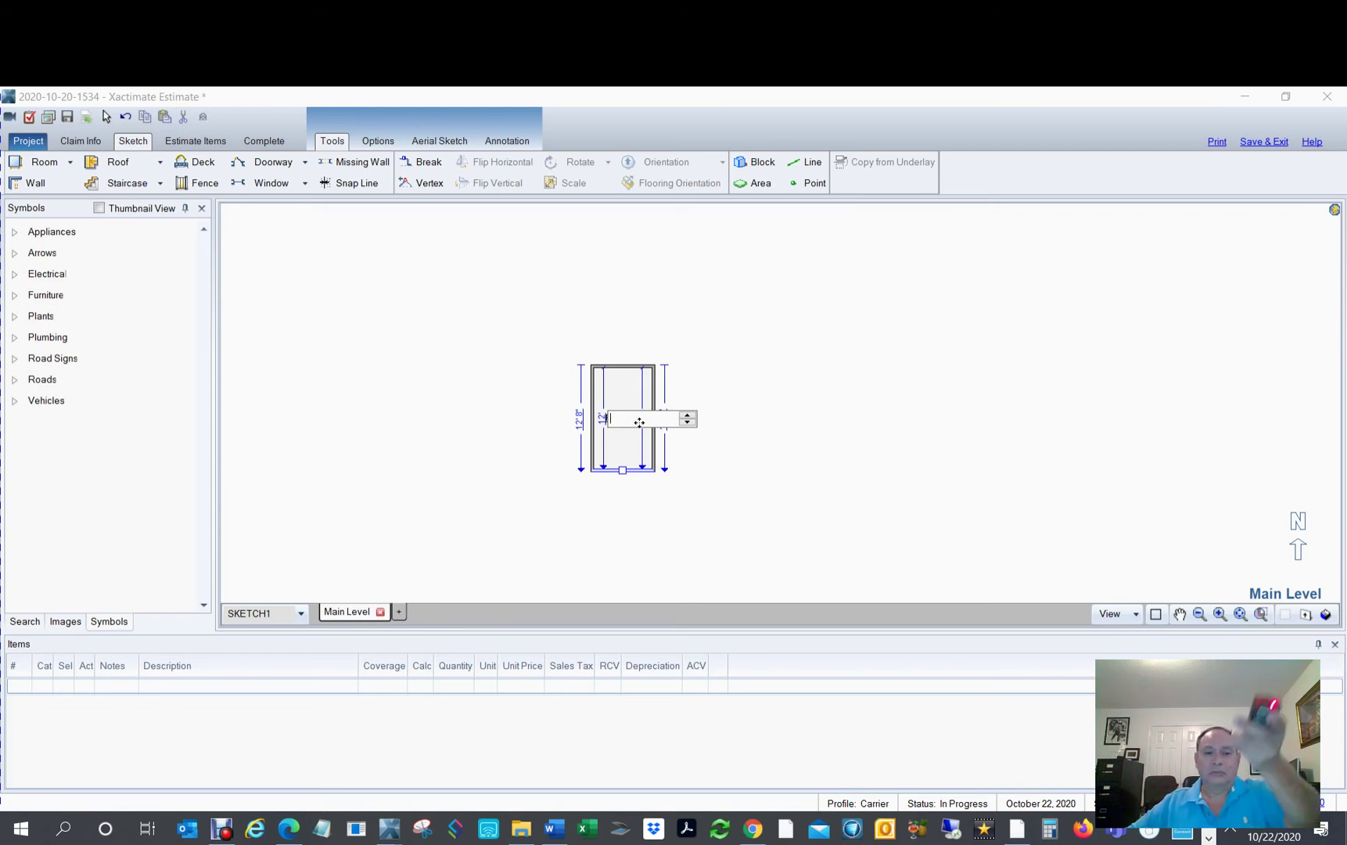
type("2' 3\" 3/4")
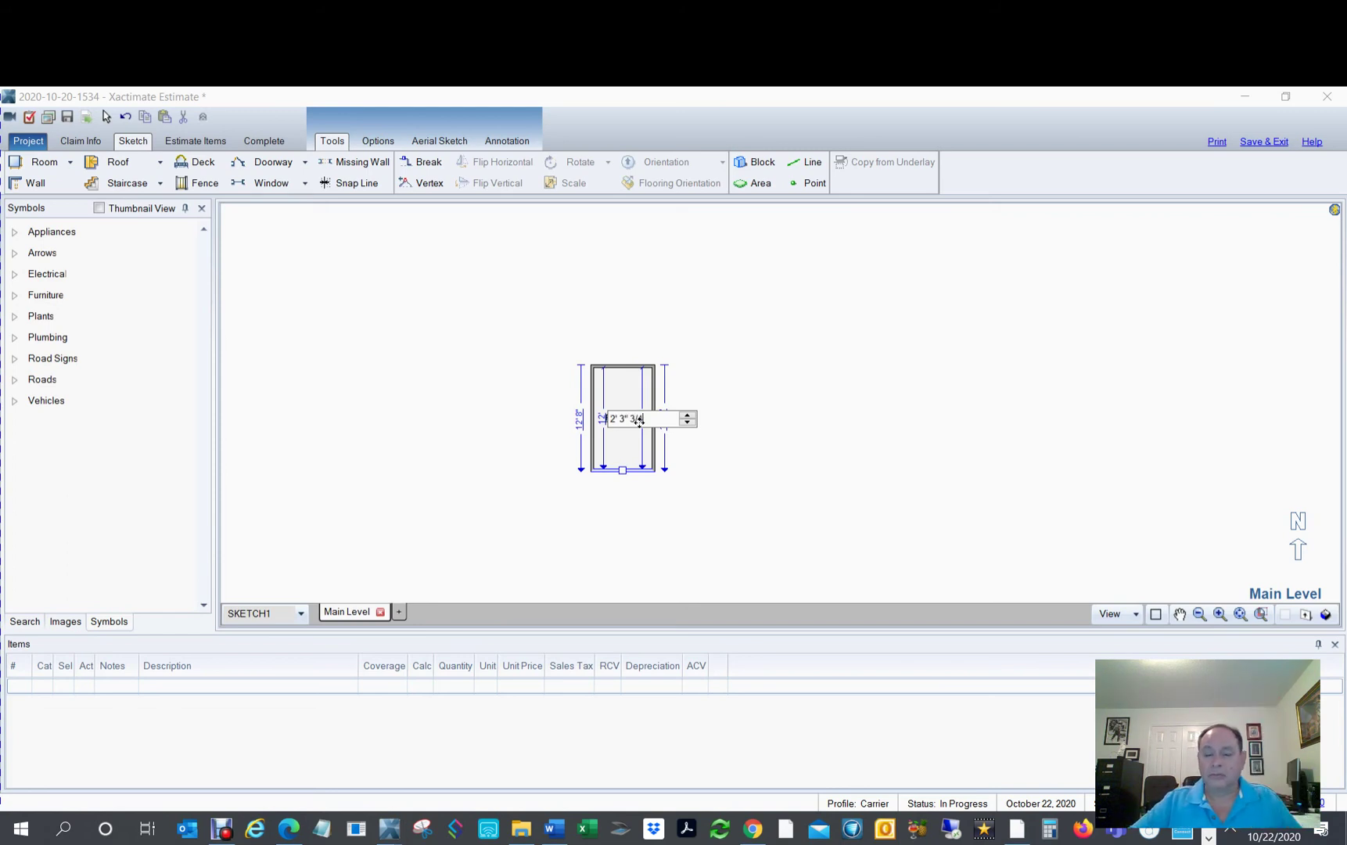
key("Return")
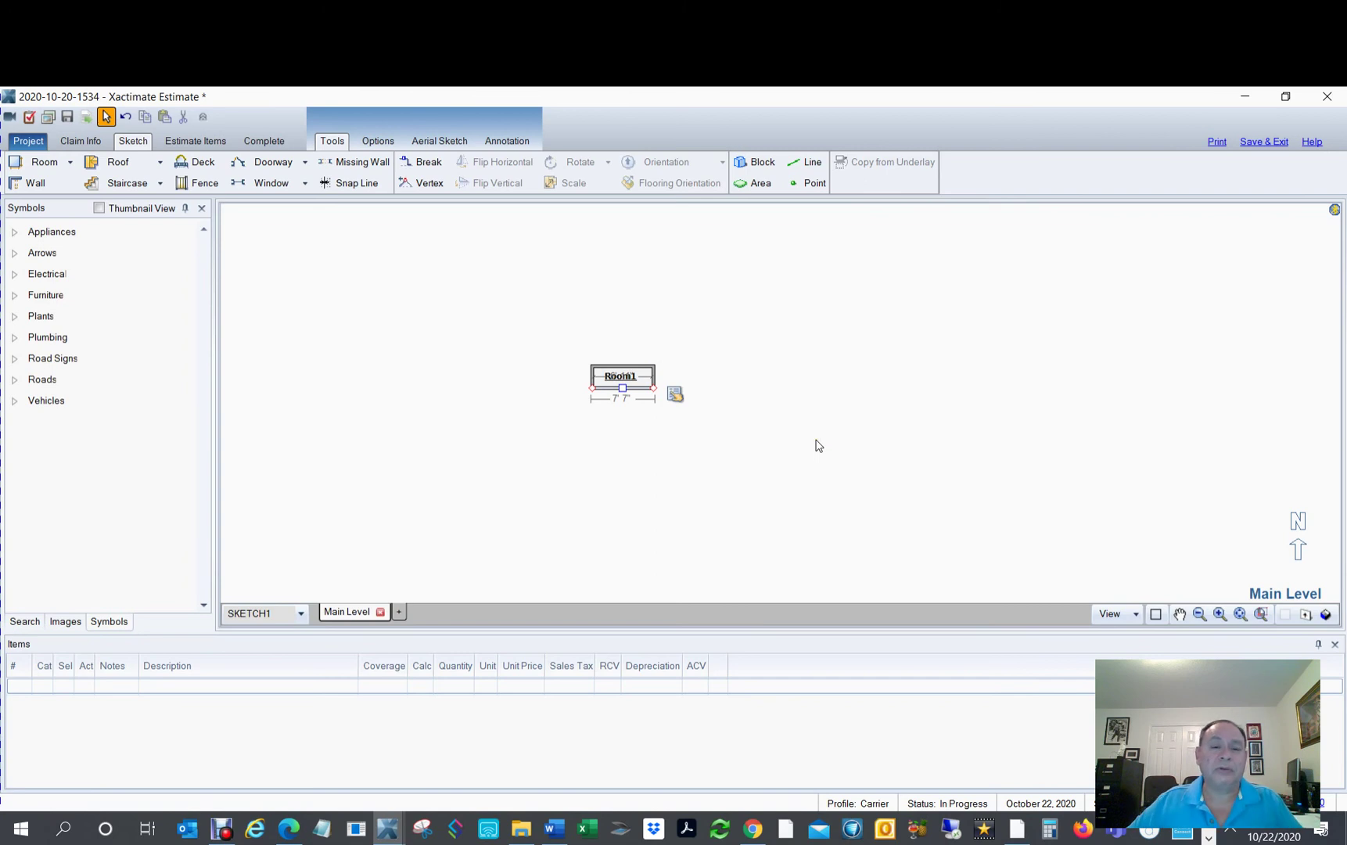
Stretch Room1's bottom wall down and set the right wall length to 6' 8"
left_click(623, 388)
left_click_drag(622, 388, 634, 435)
left_click(643, 396)
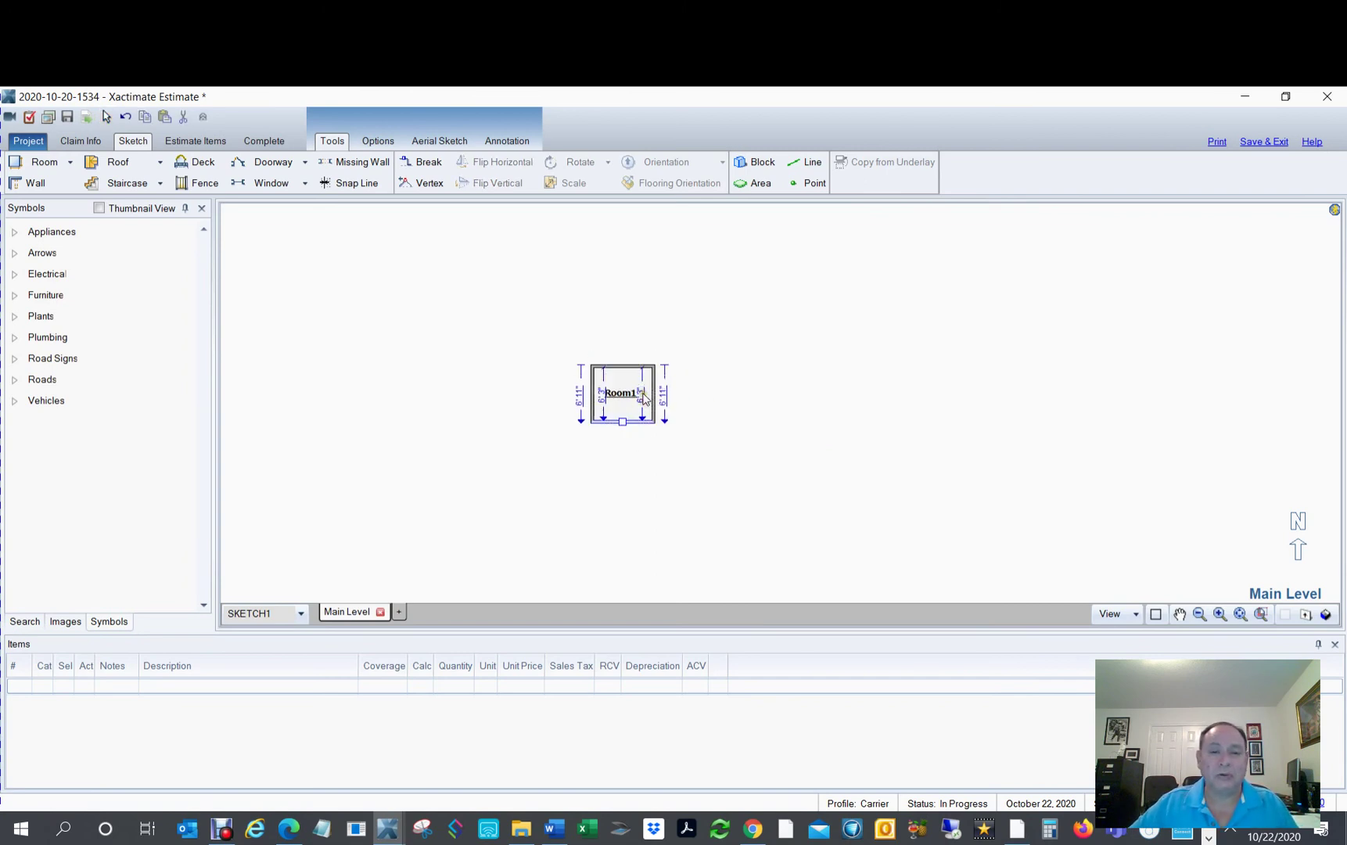
left_click(643, 399)
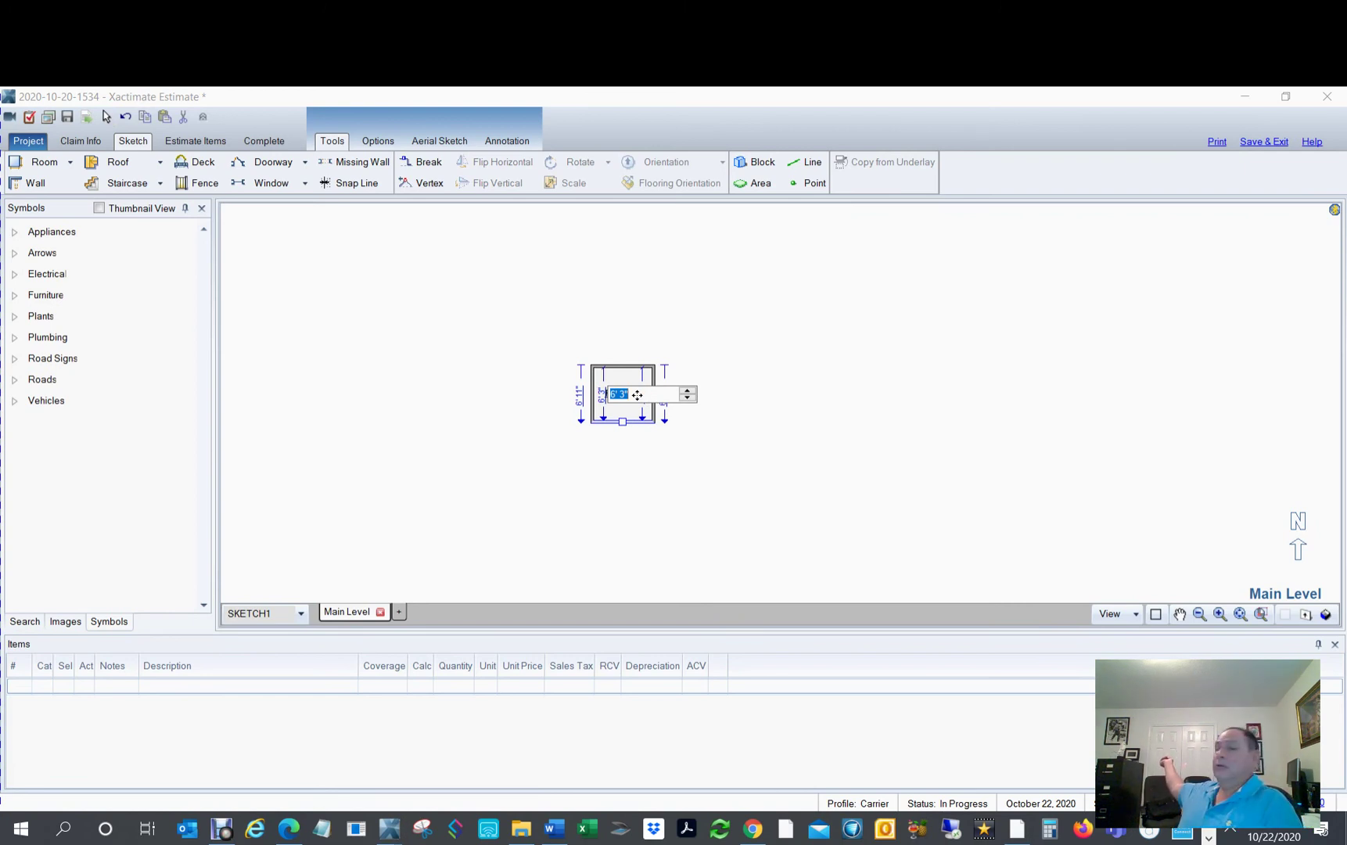
type("6' 8\"")
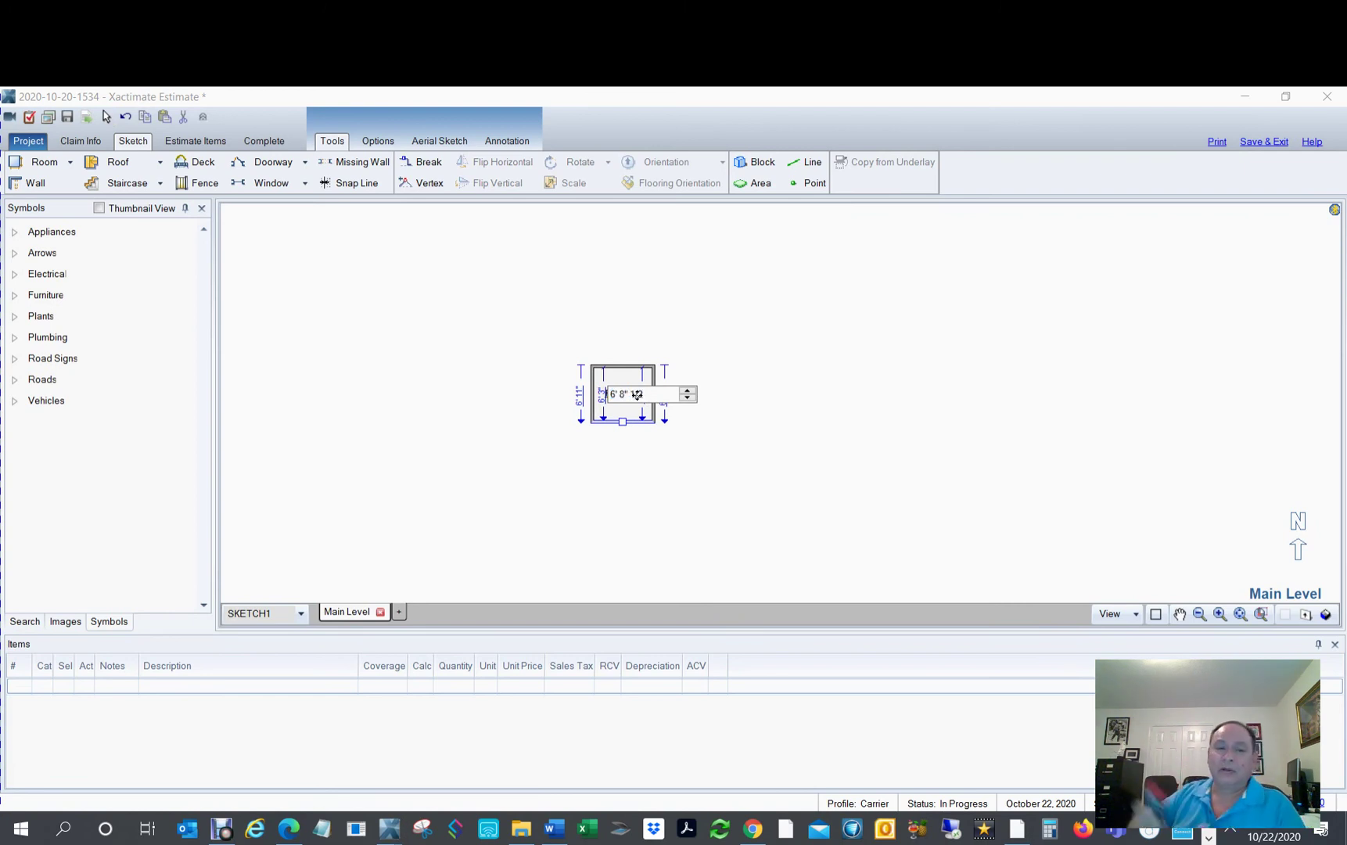
key("Return")
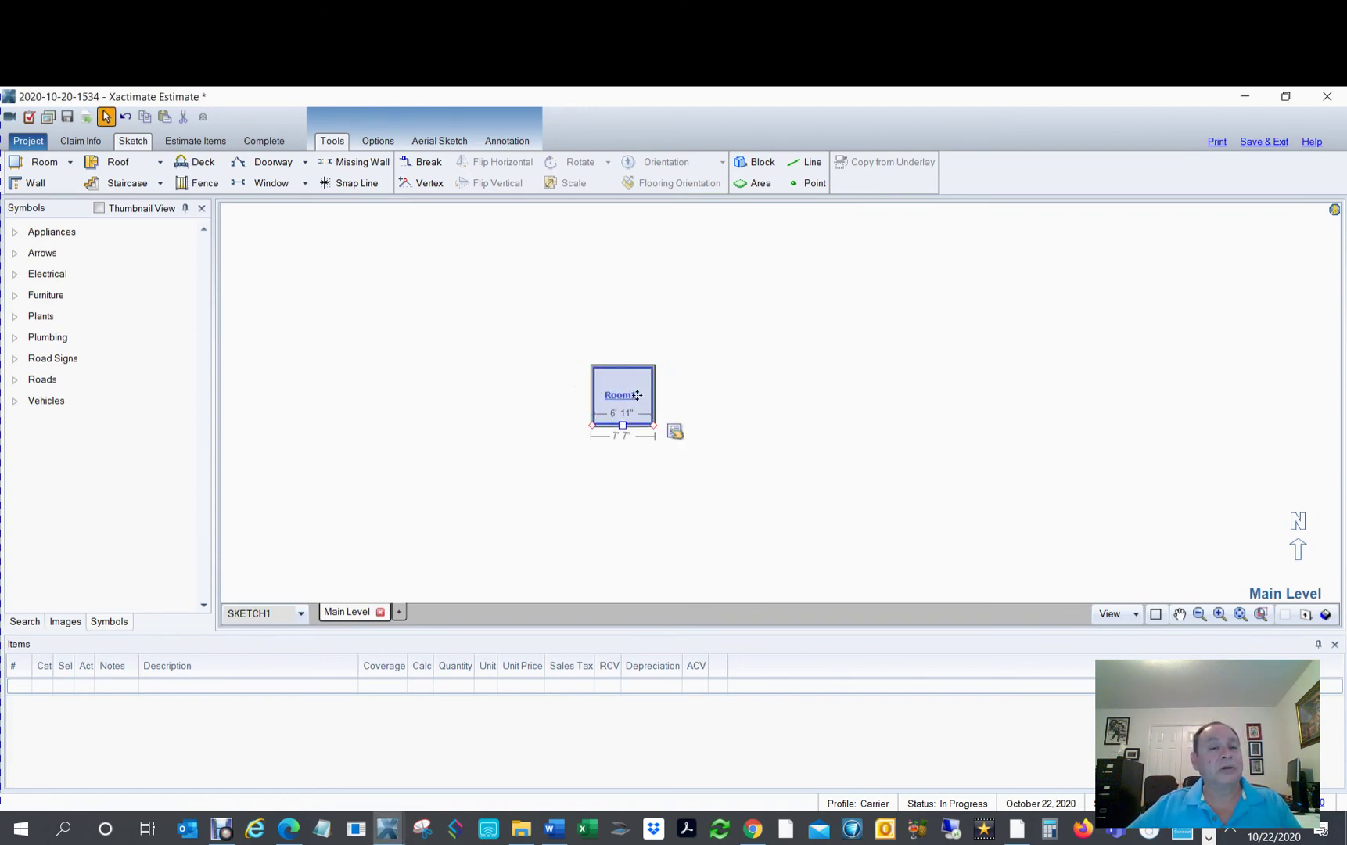
double_click(637, 395)
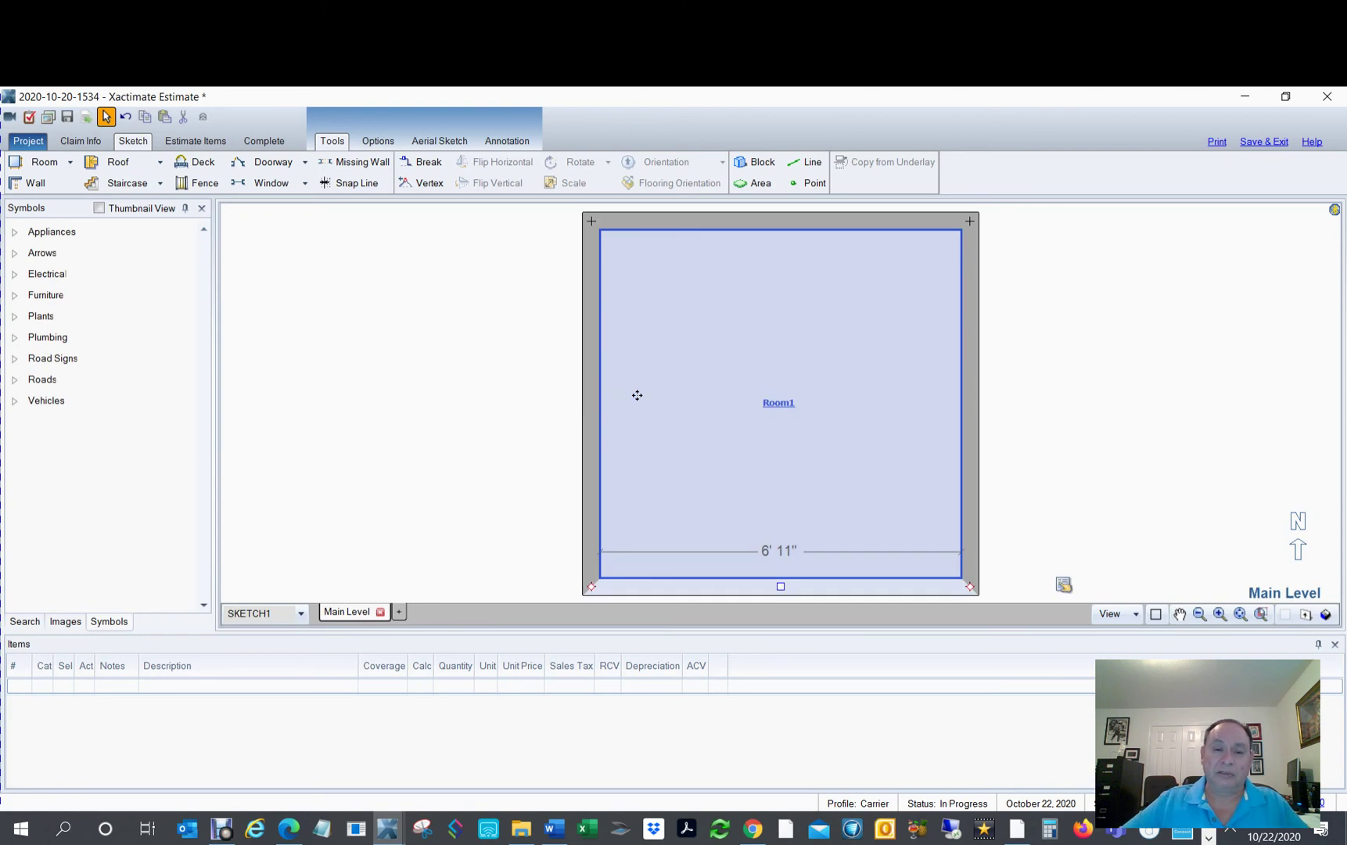
left_click(1073, 430)
scroll(1073, 430, "down", 2)
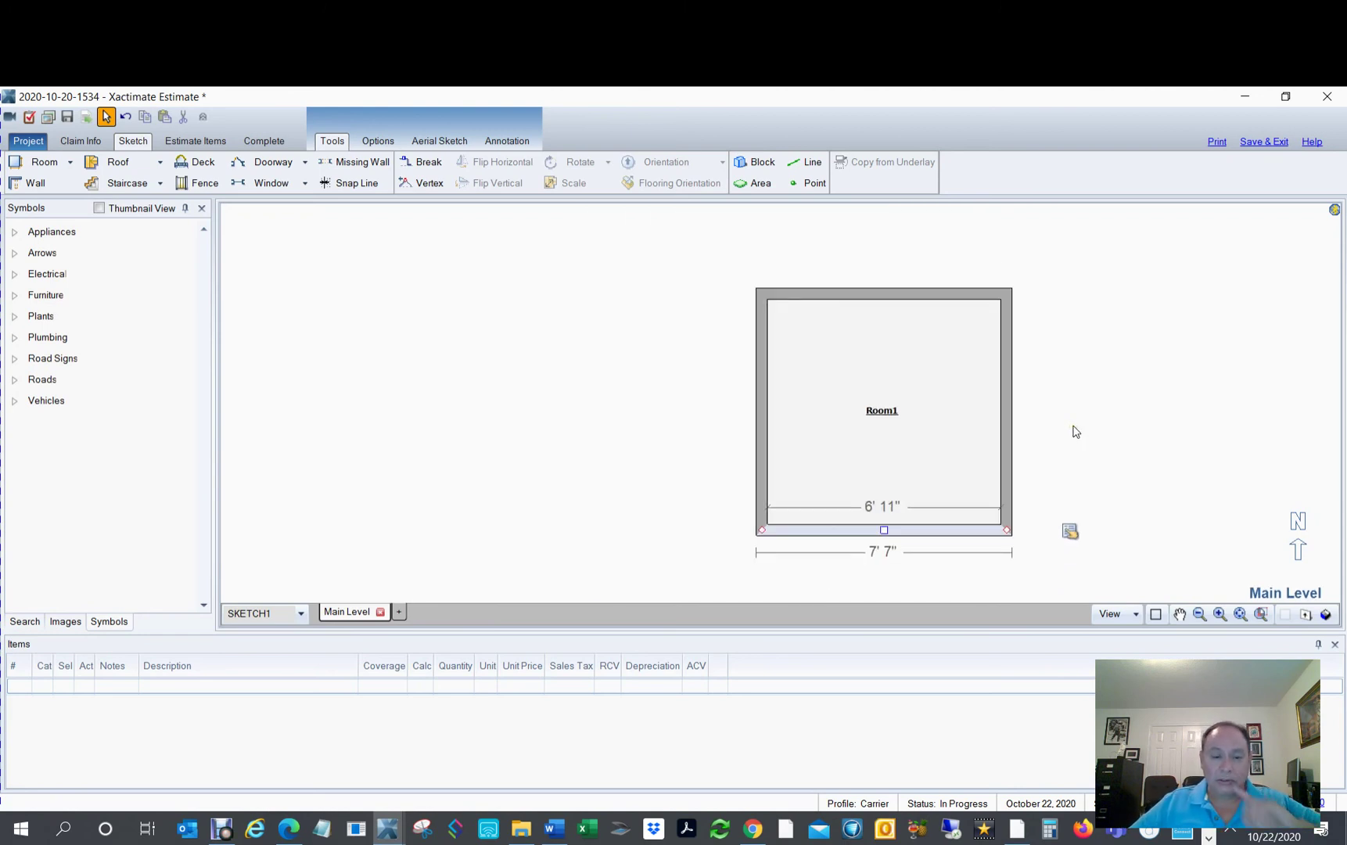
scroll(1073, 430, "up", 2)
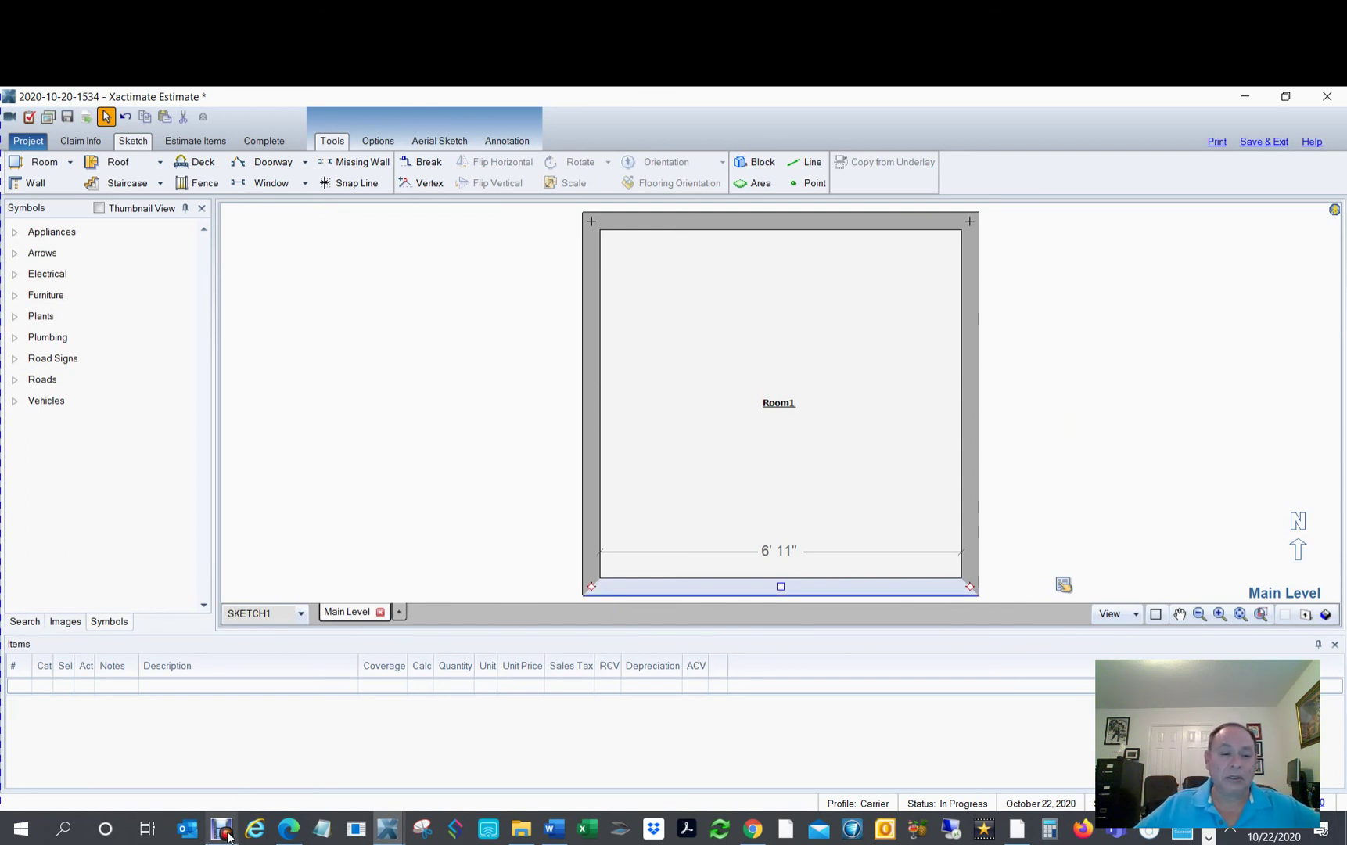
mouse_move(222, 836)
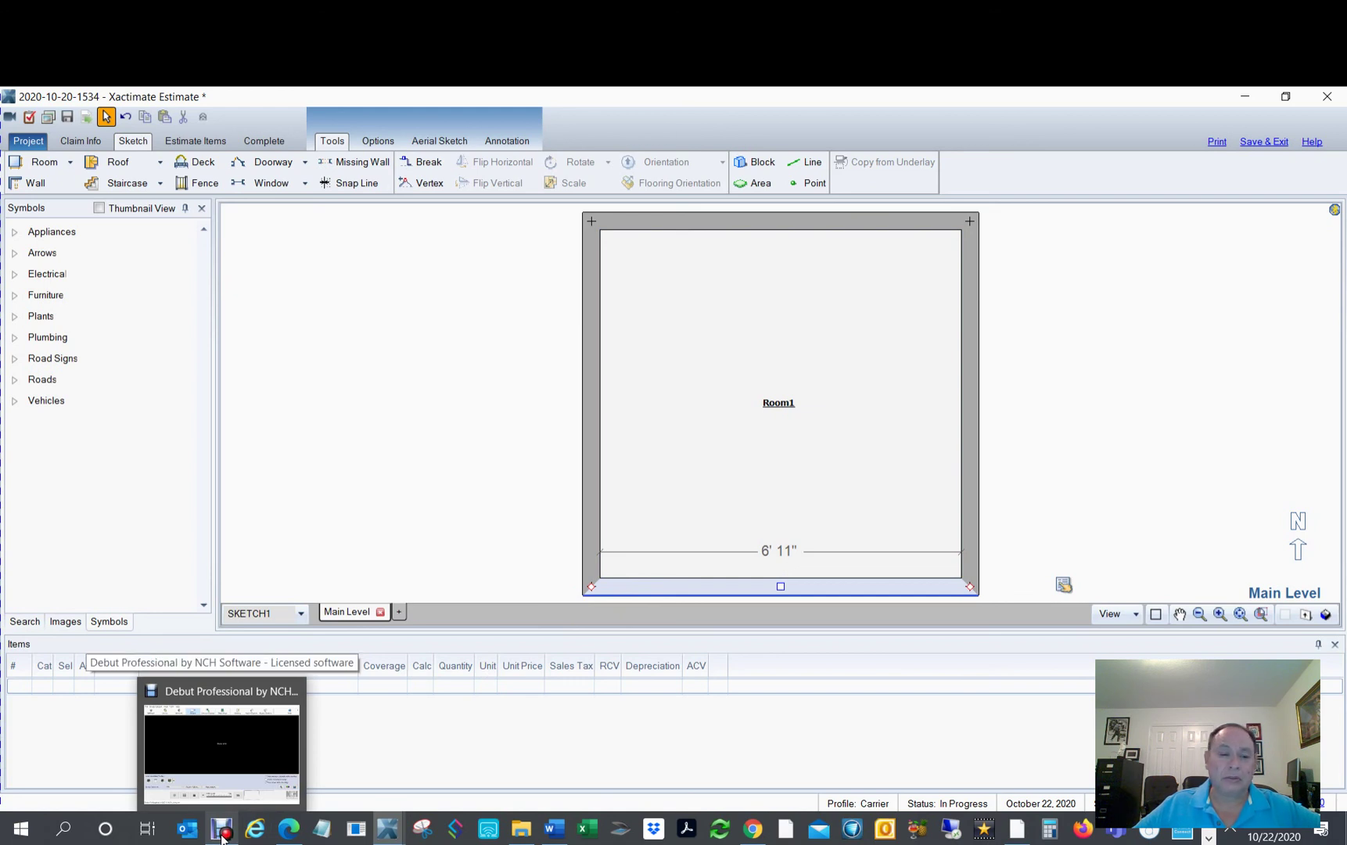
Close the Leica DISTO transfer tab in Chrome, leaving the YouTube Xactimate video open
left_click(554, 829)
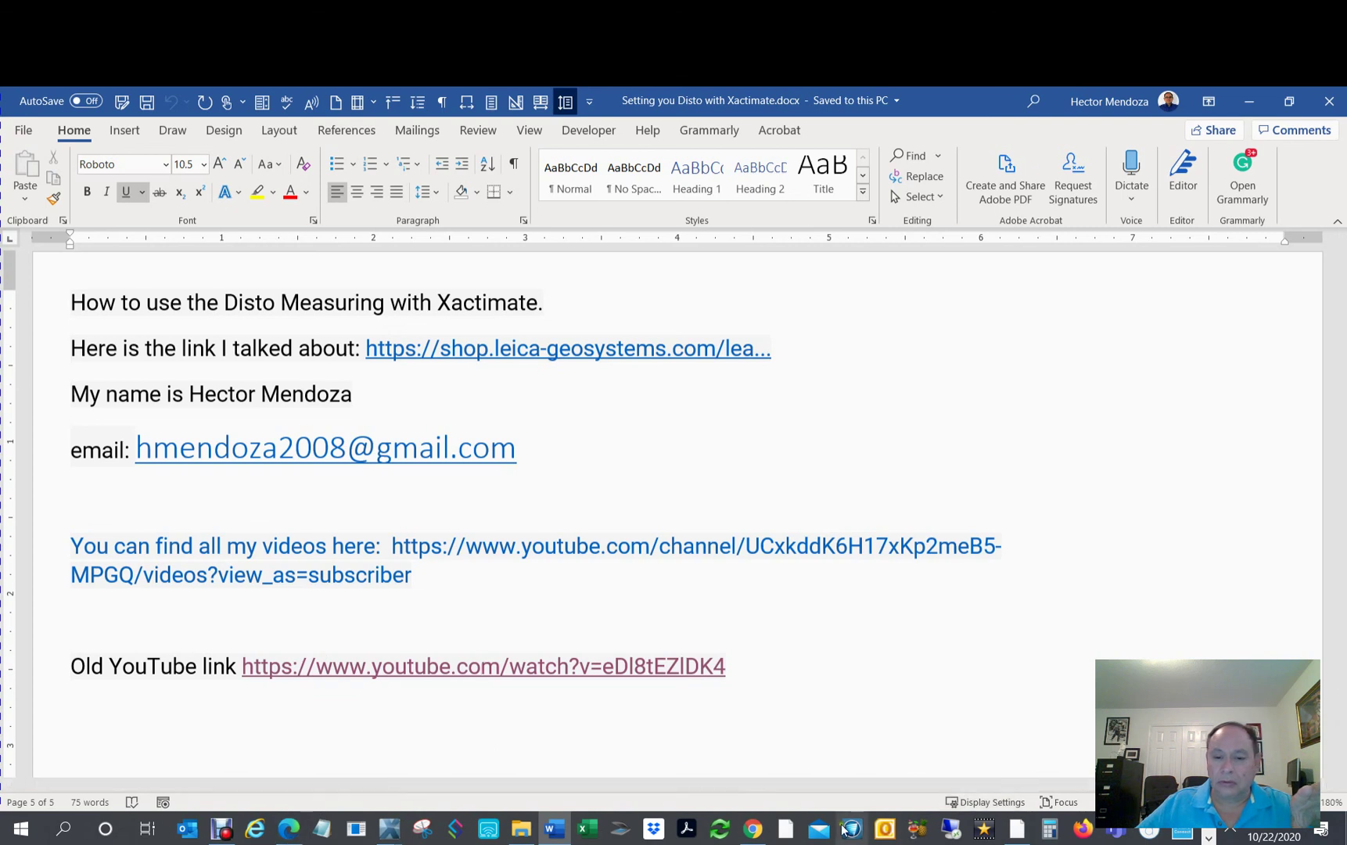
left_click(752, 828)
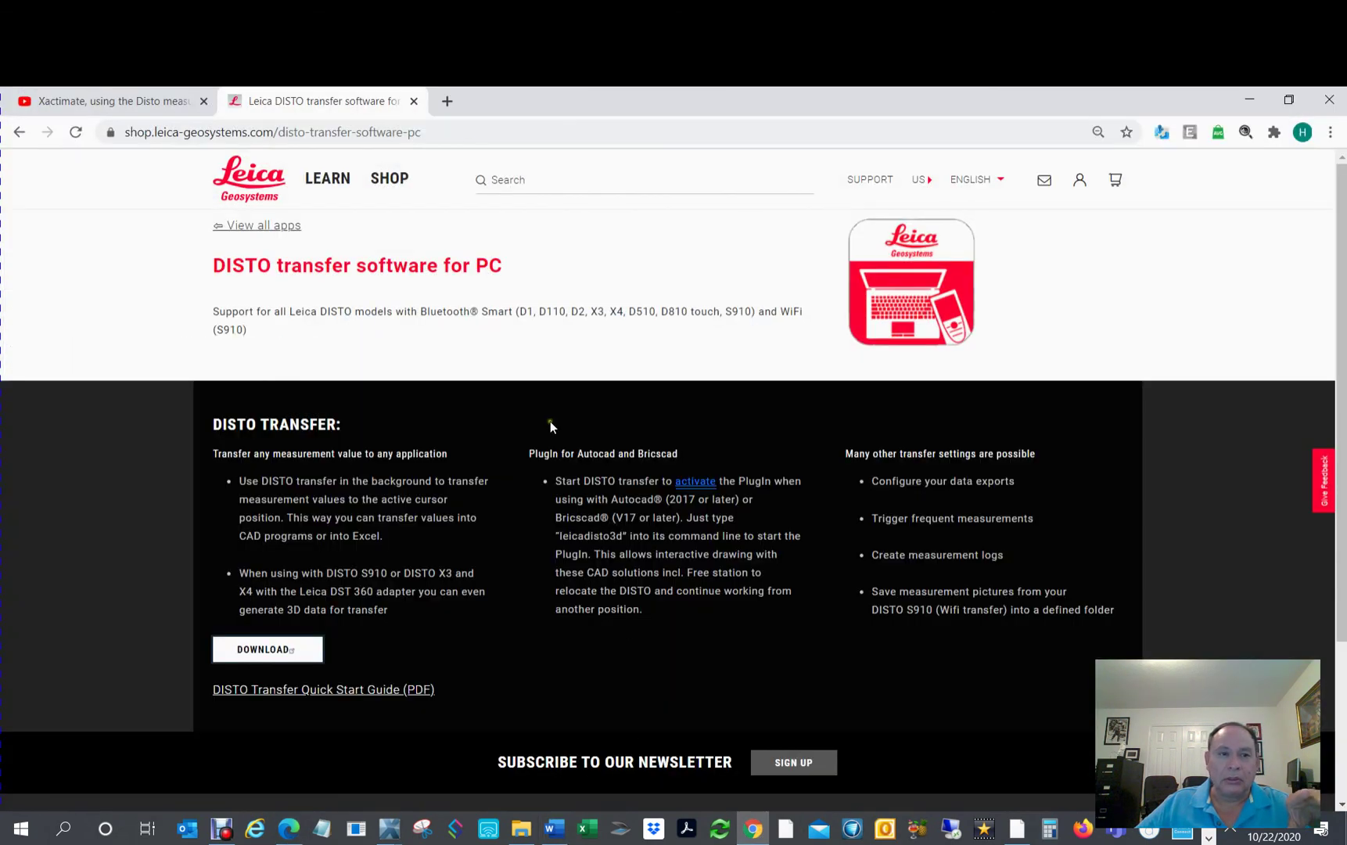
left_click(172, 101)
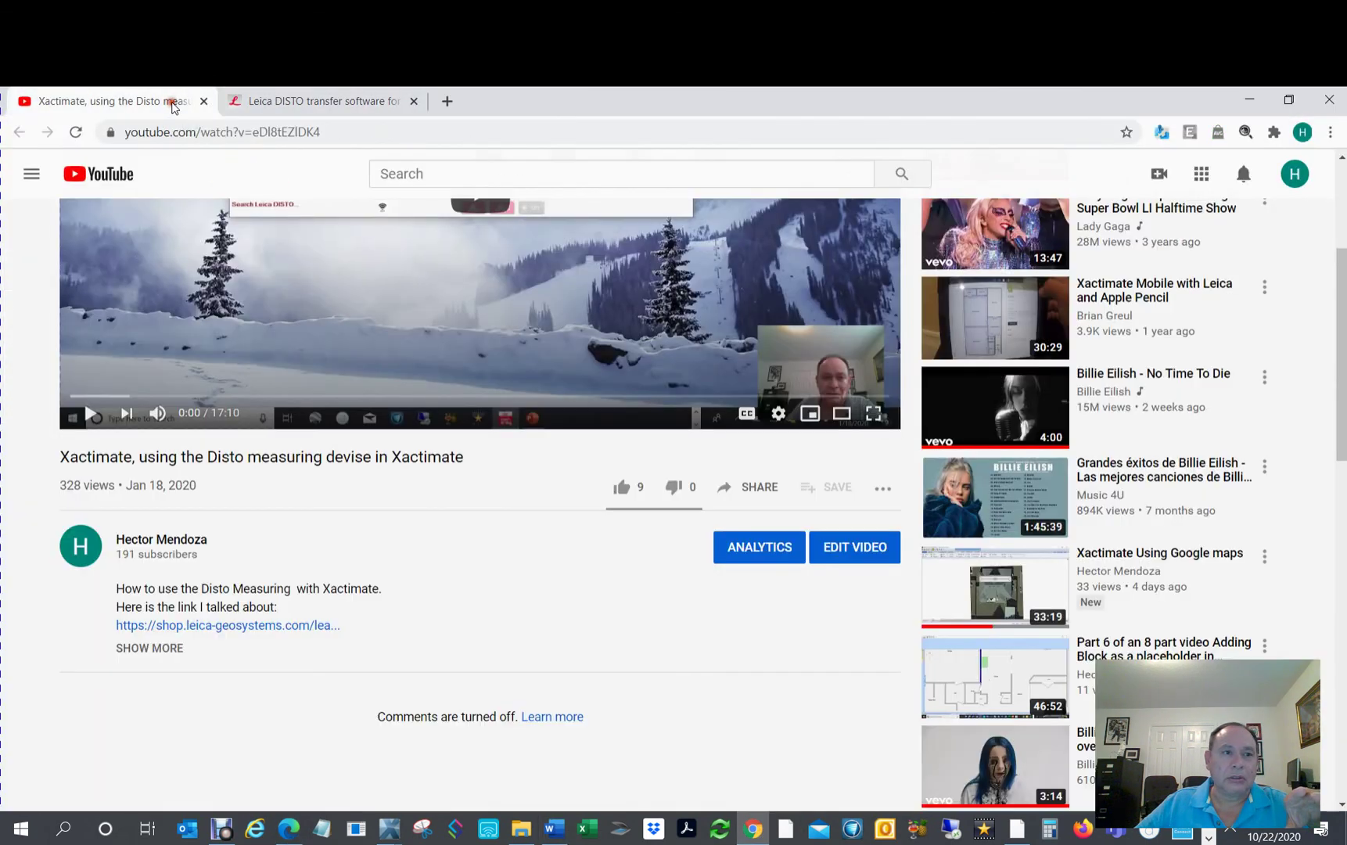
left_click(414, 102)
Back in the Word notes, open the Old YouTube link from its right-click menu
key("alt+Tab")
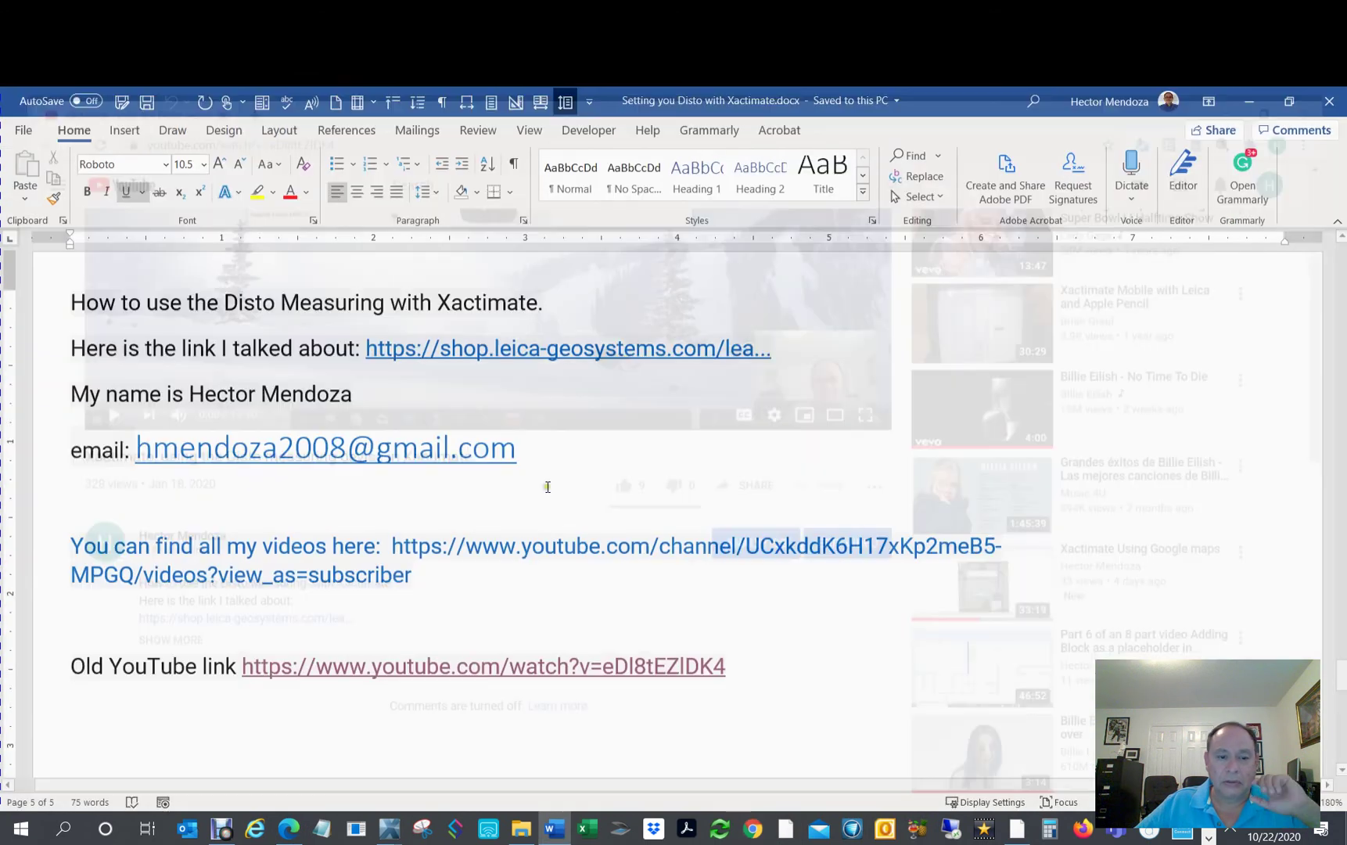
left_click(288, 828)
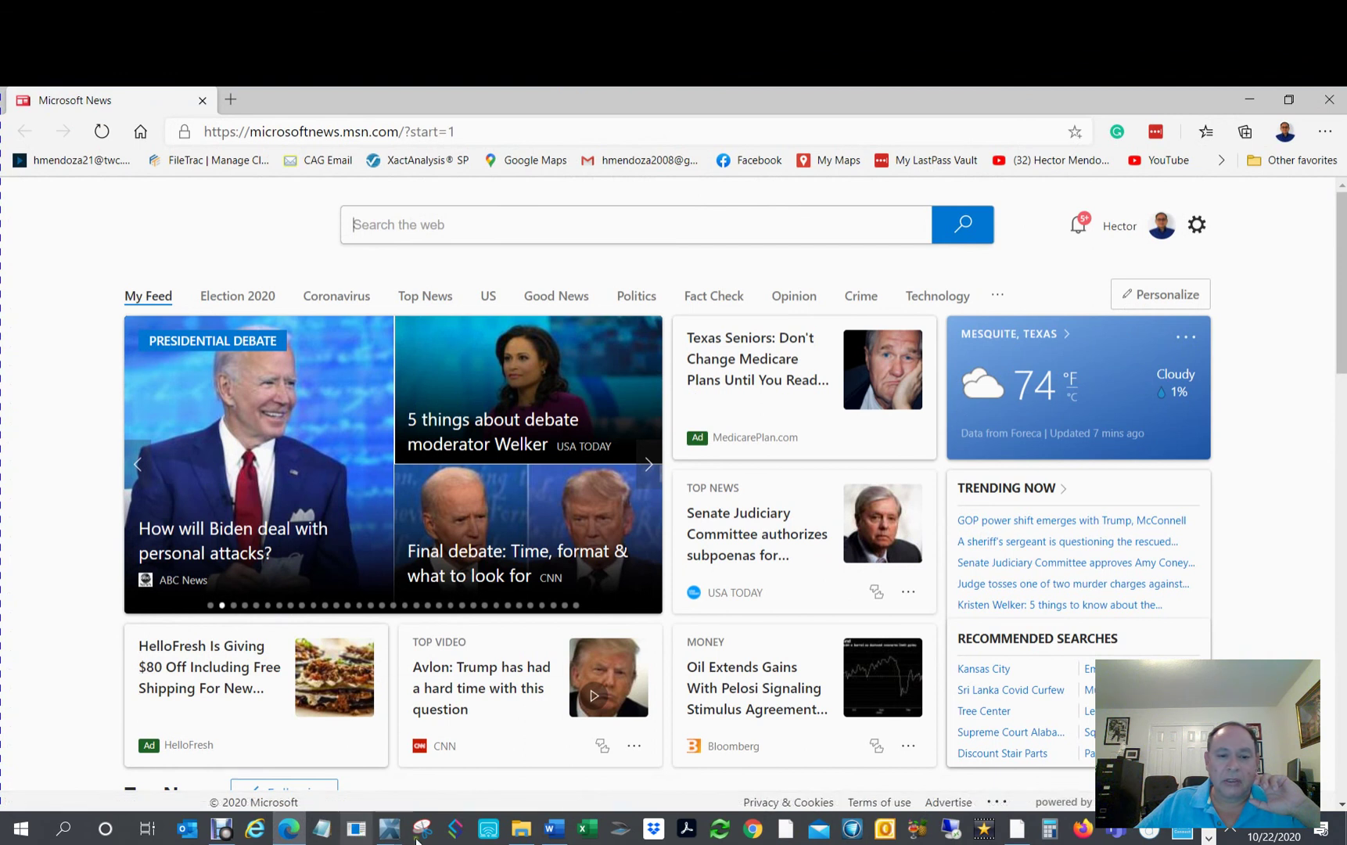
left_click(562, 750)
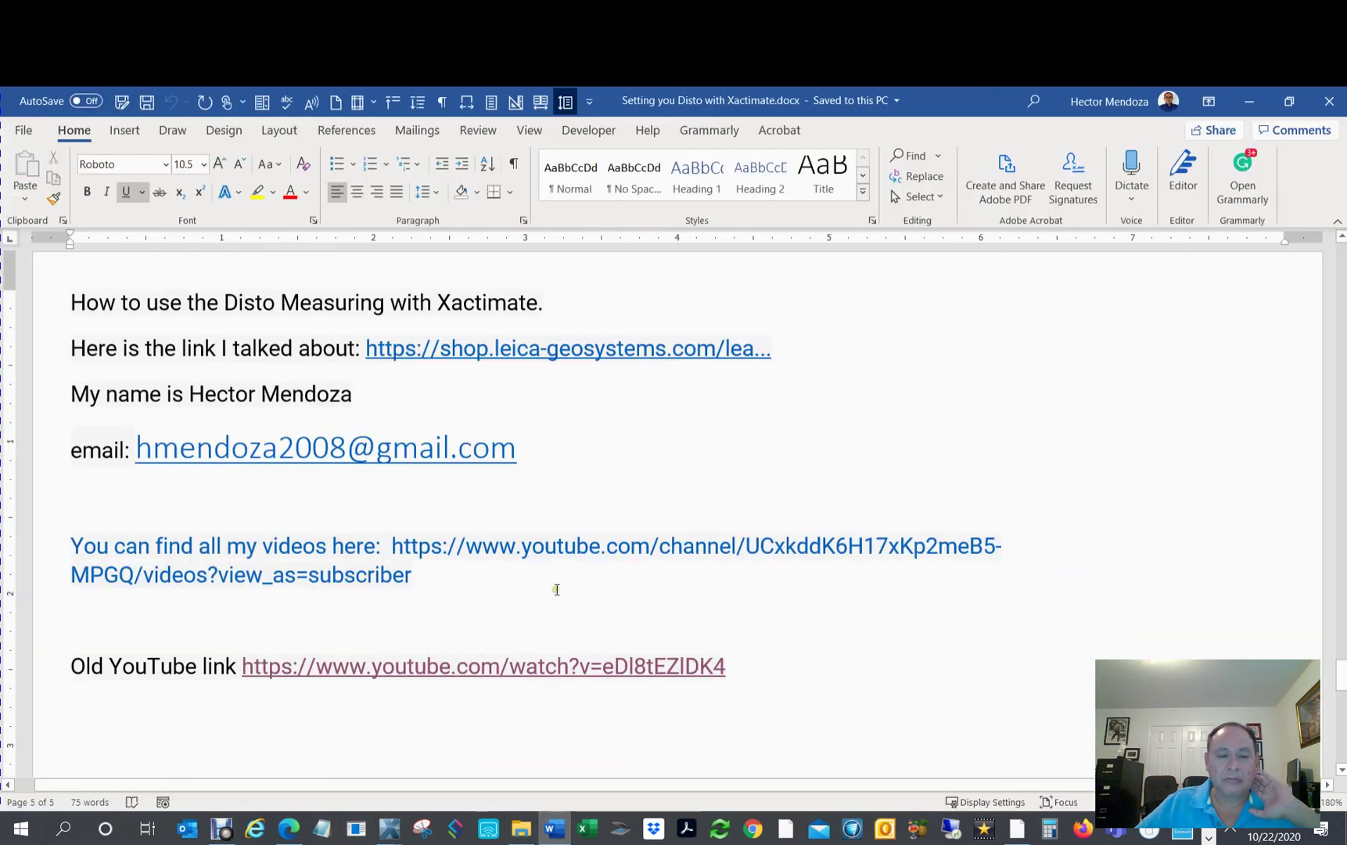
right_click(454, 672)
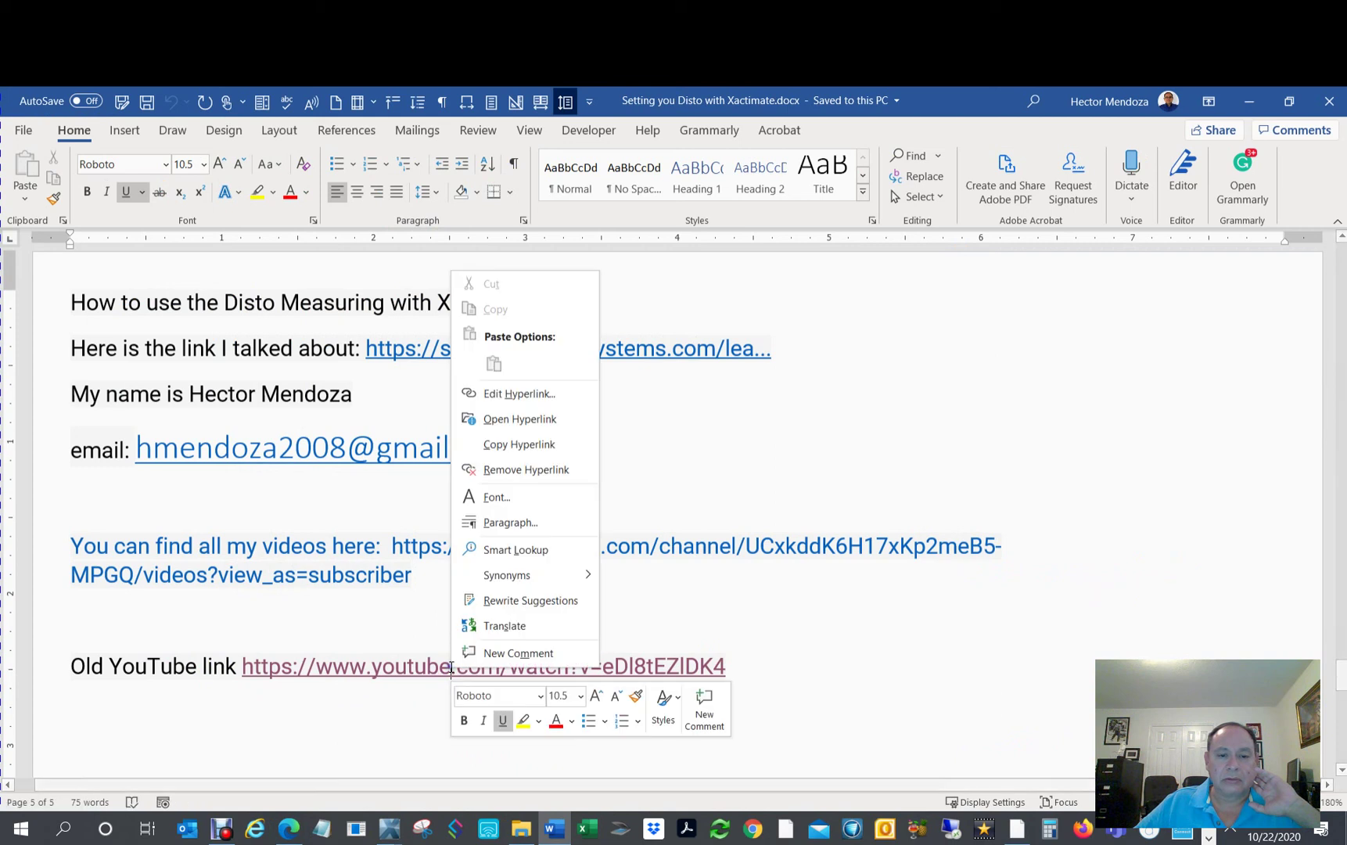
left_click(509, 419)
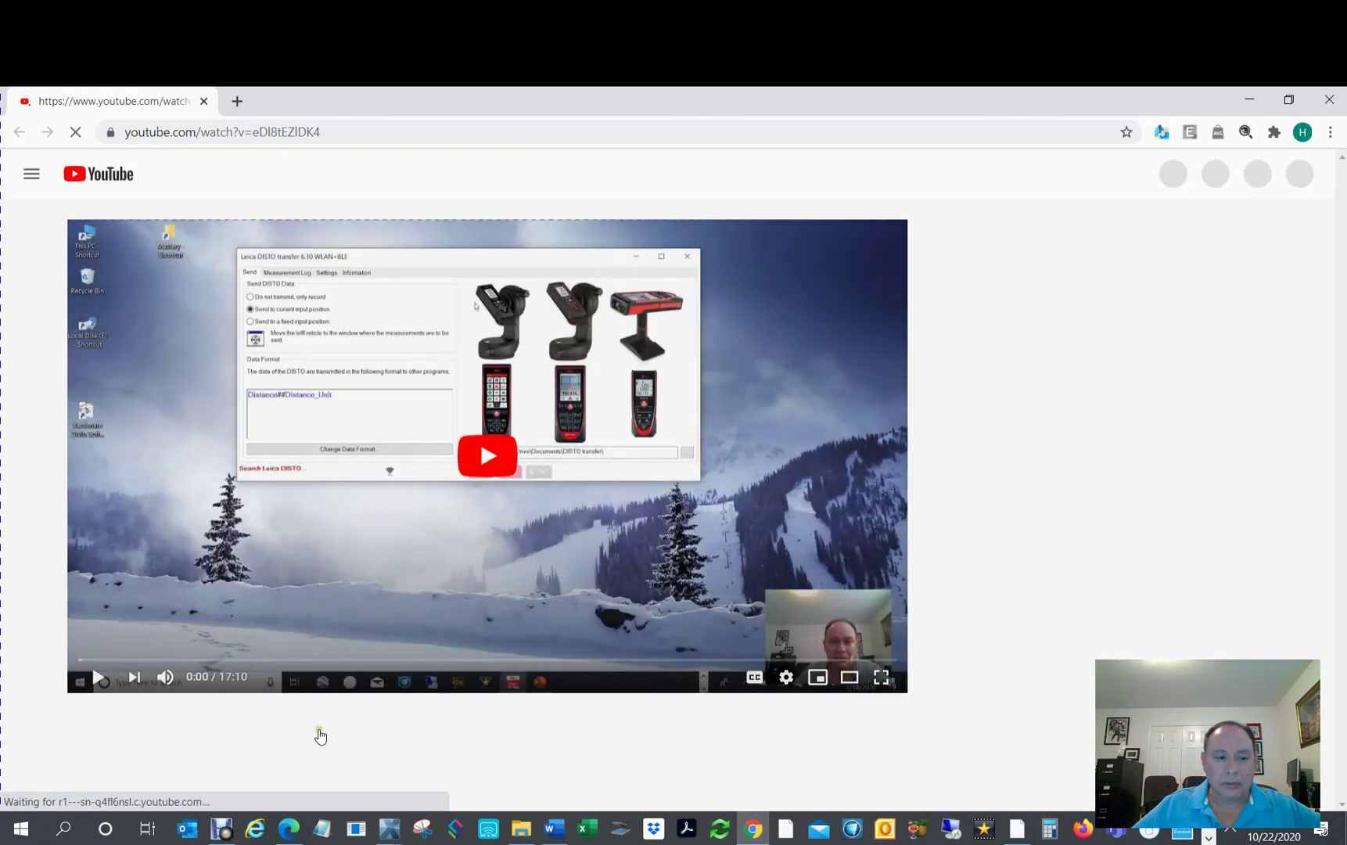
Scroll down the old Disto measuring video and expand its full description, then return to Word
scroll(994, 546, "down", 2)
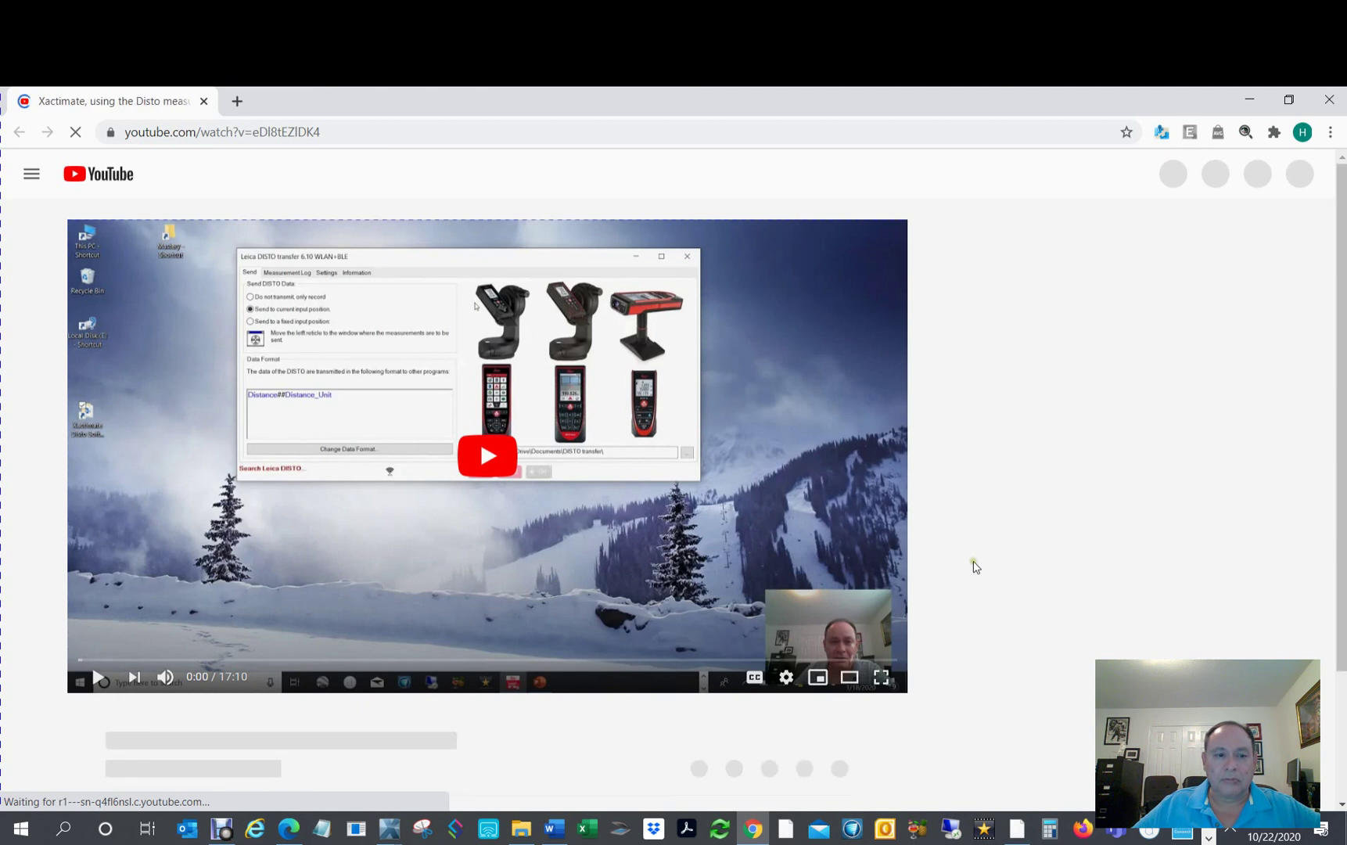
scroll(970, 565, "down", 2)
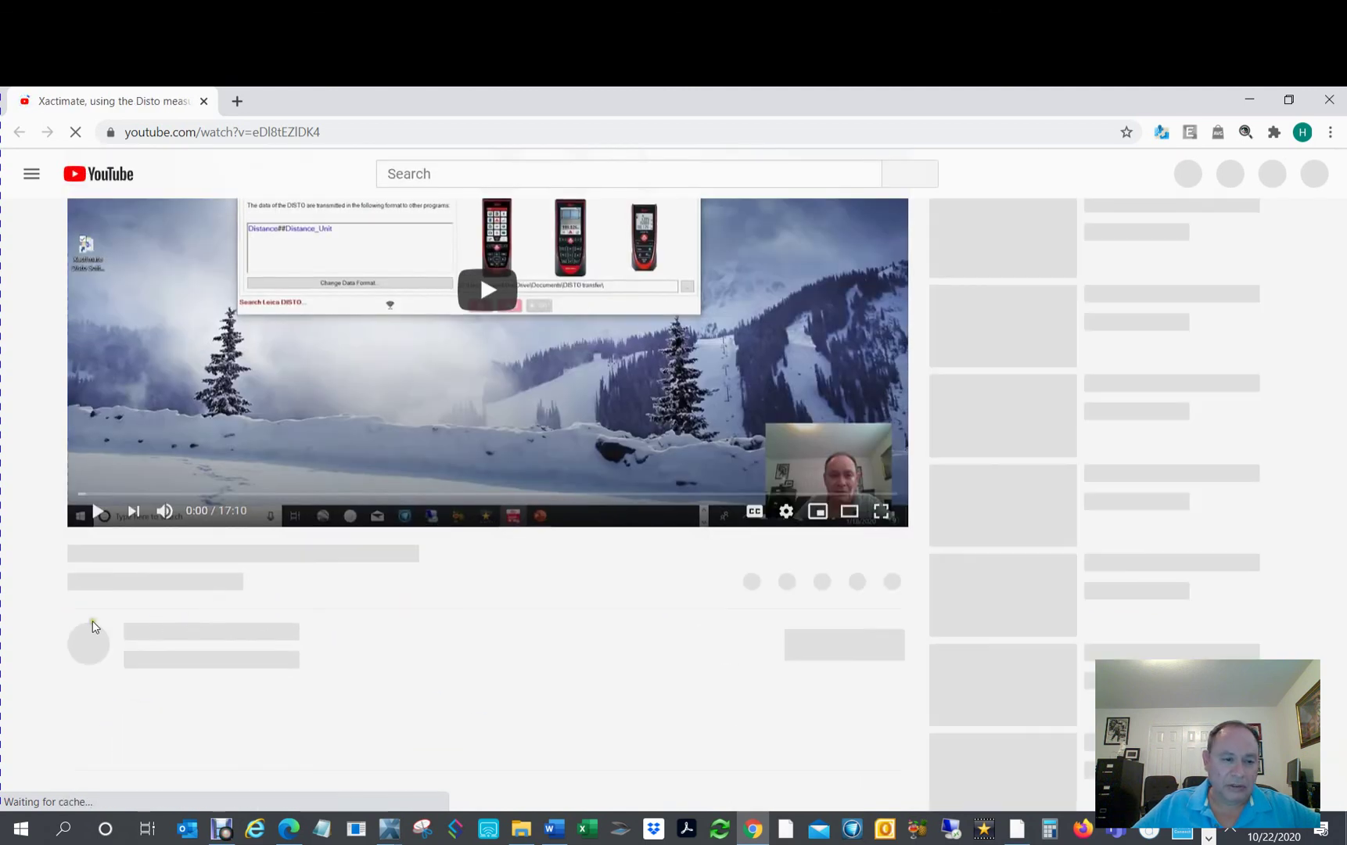
scroll(272, 638, "down", 1)
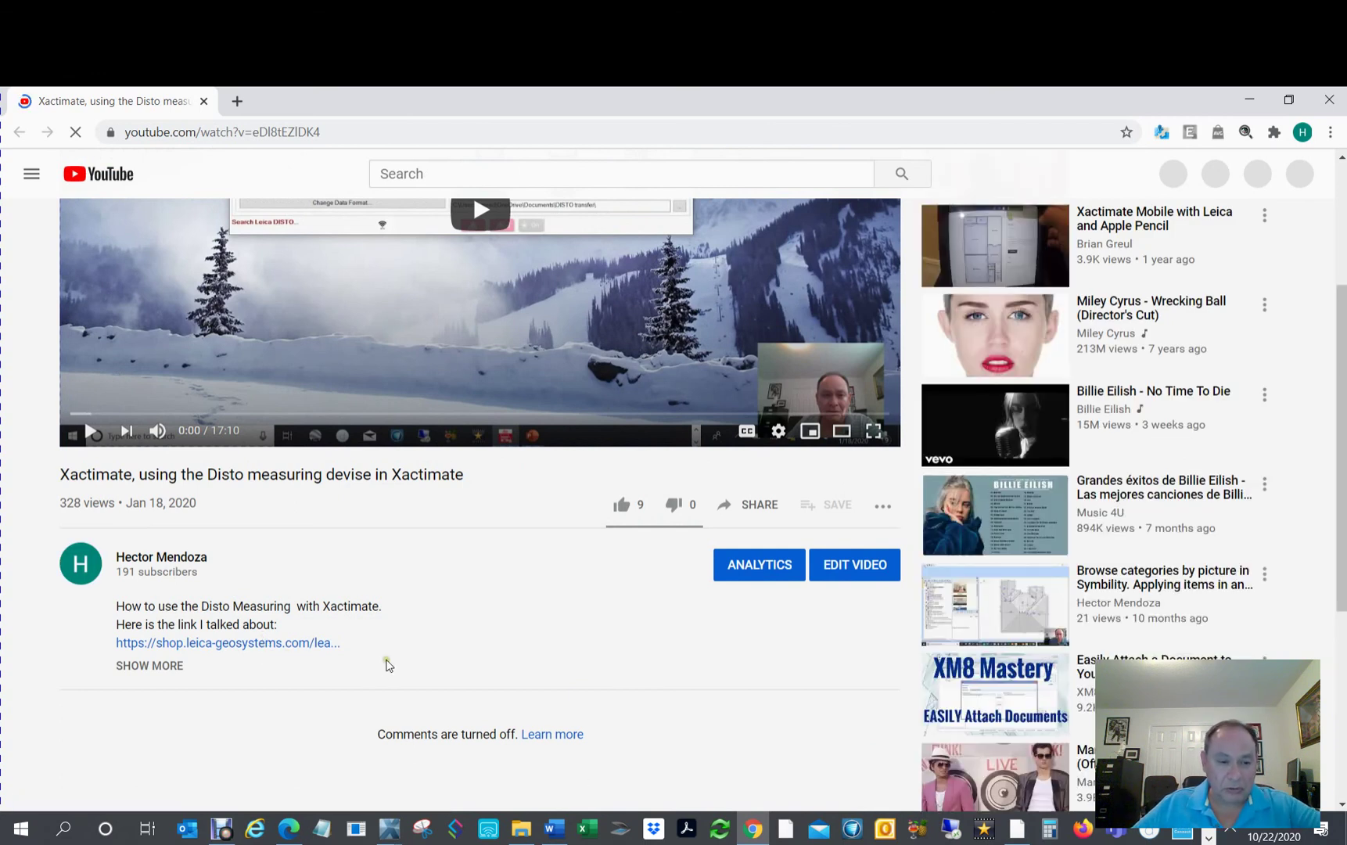
left_click(151, 665)
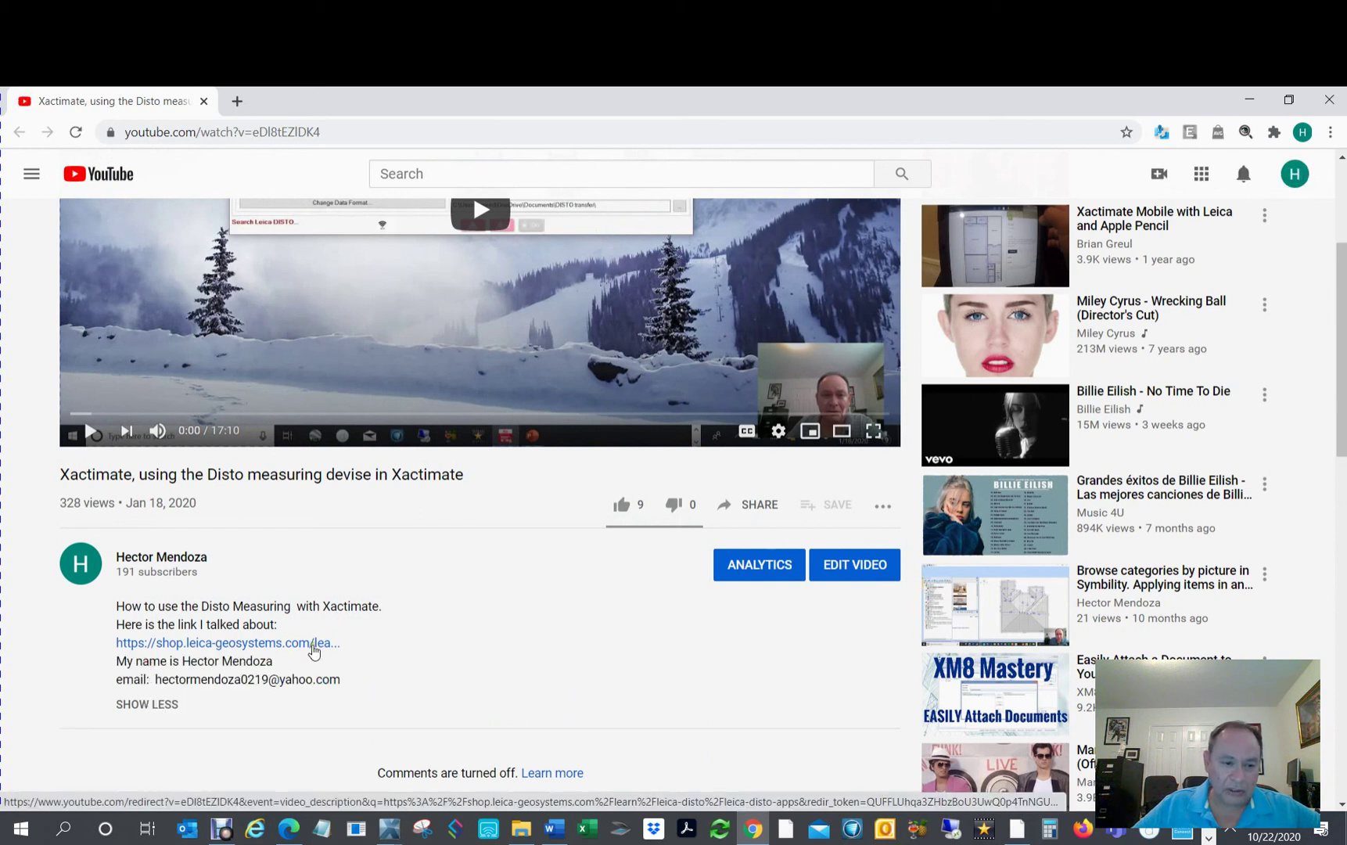
left_click(555, 829)
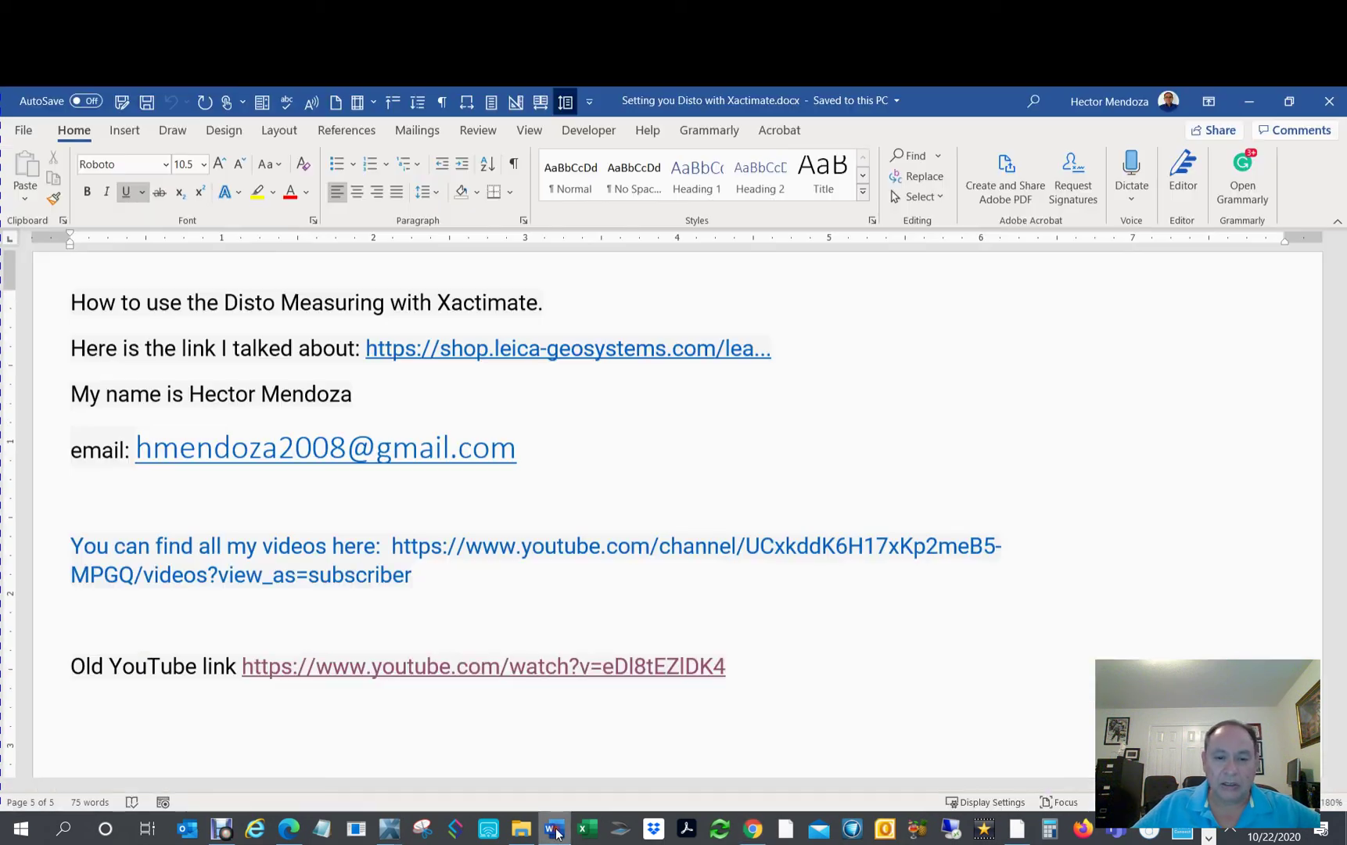
Move the YouTube channel URL onto its own line and save the document
left_click(392, 545)
key("Return")
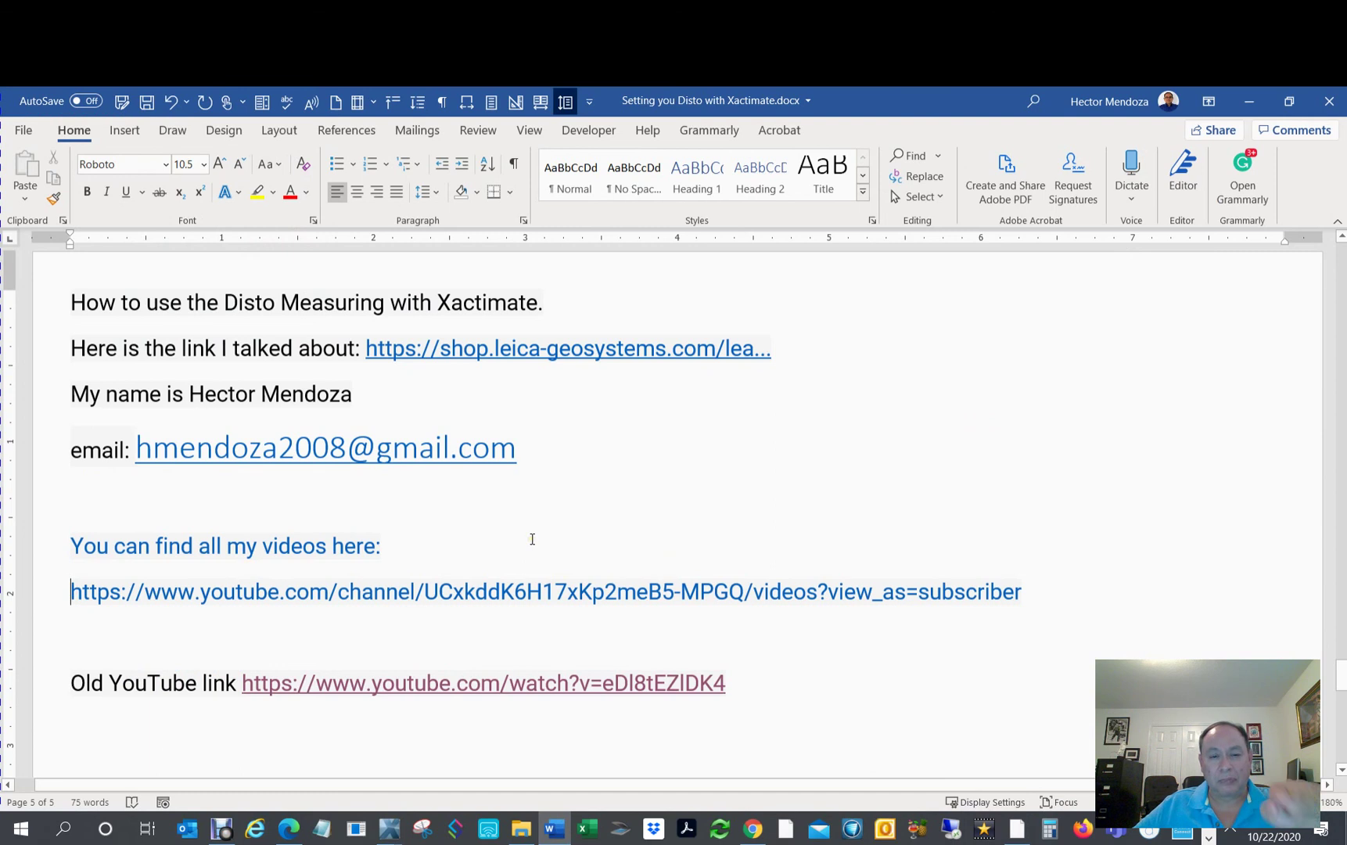
key("ctrl+s")
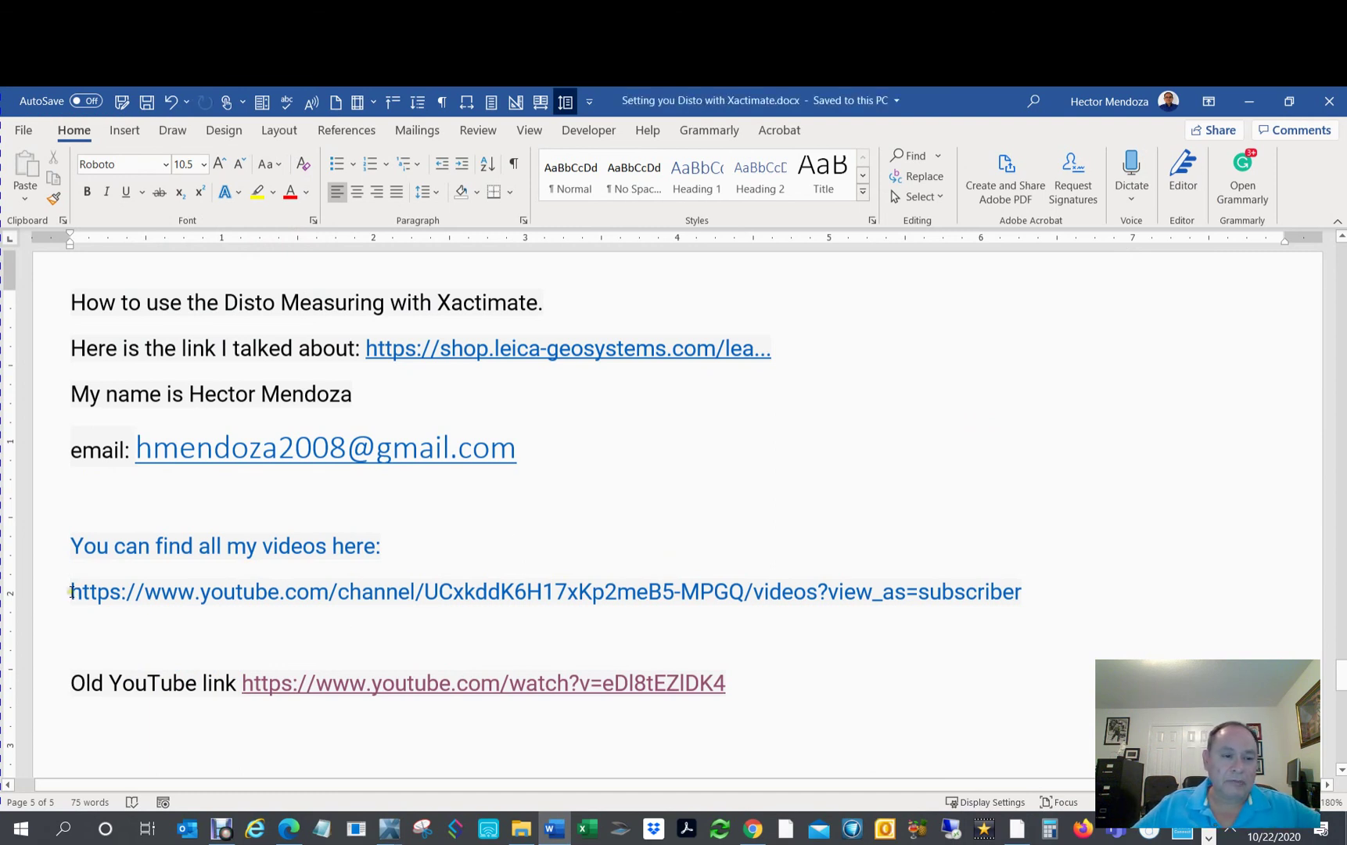
Select and copy the whole YouTube channel URL
left_click_drag(71, 591, 1017, 594)
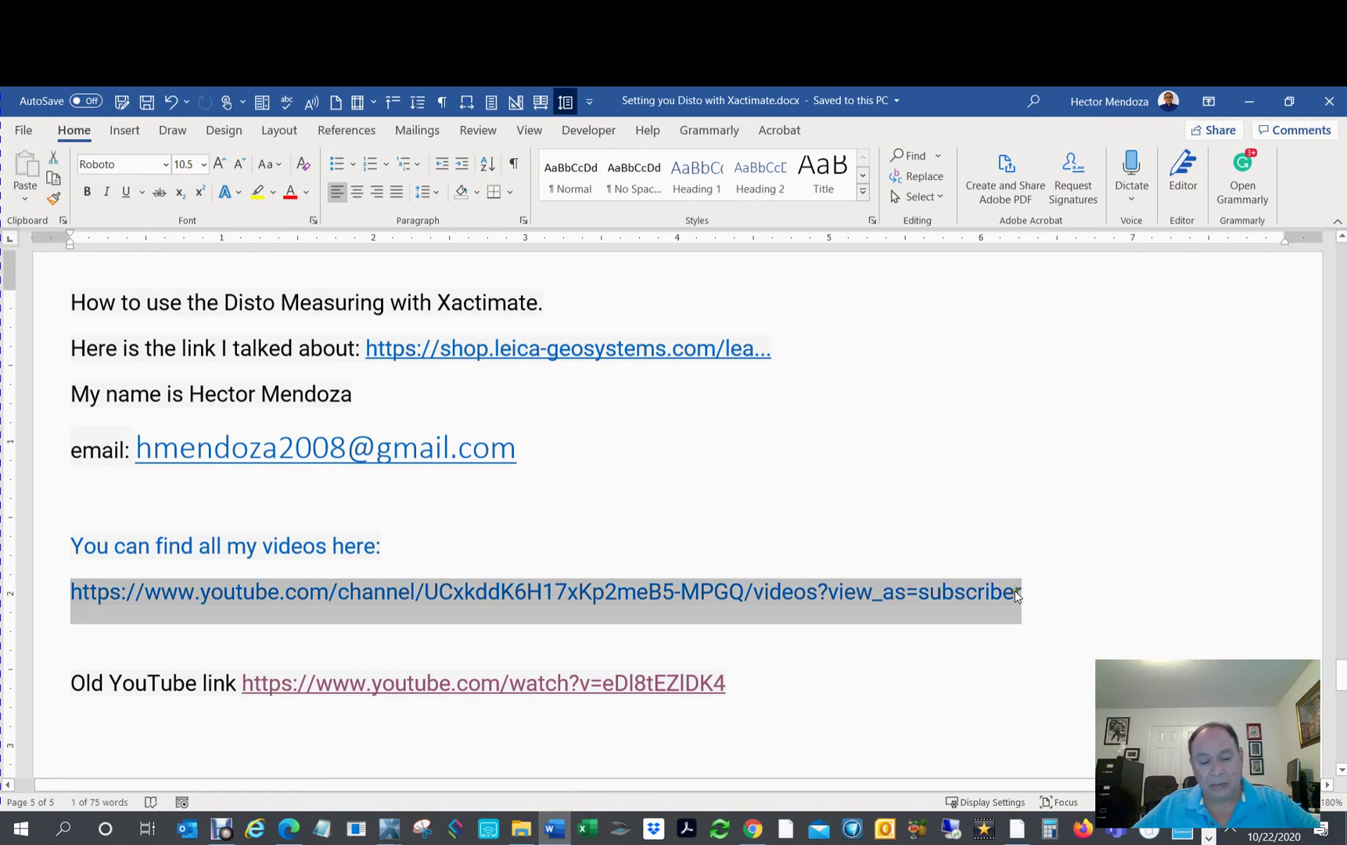
key("ctrl+c")
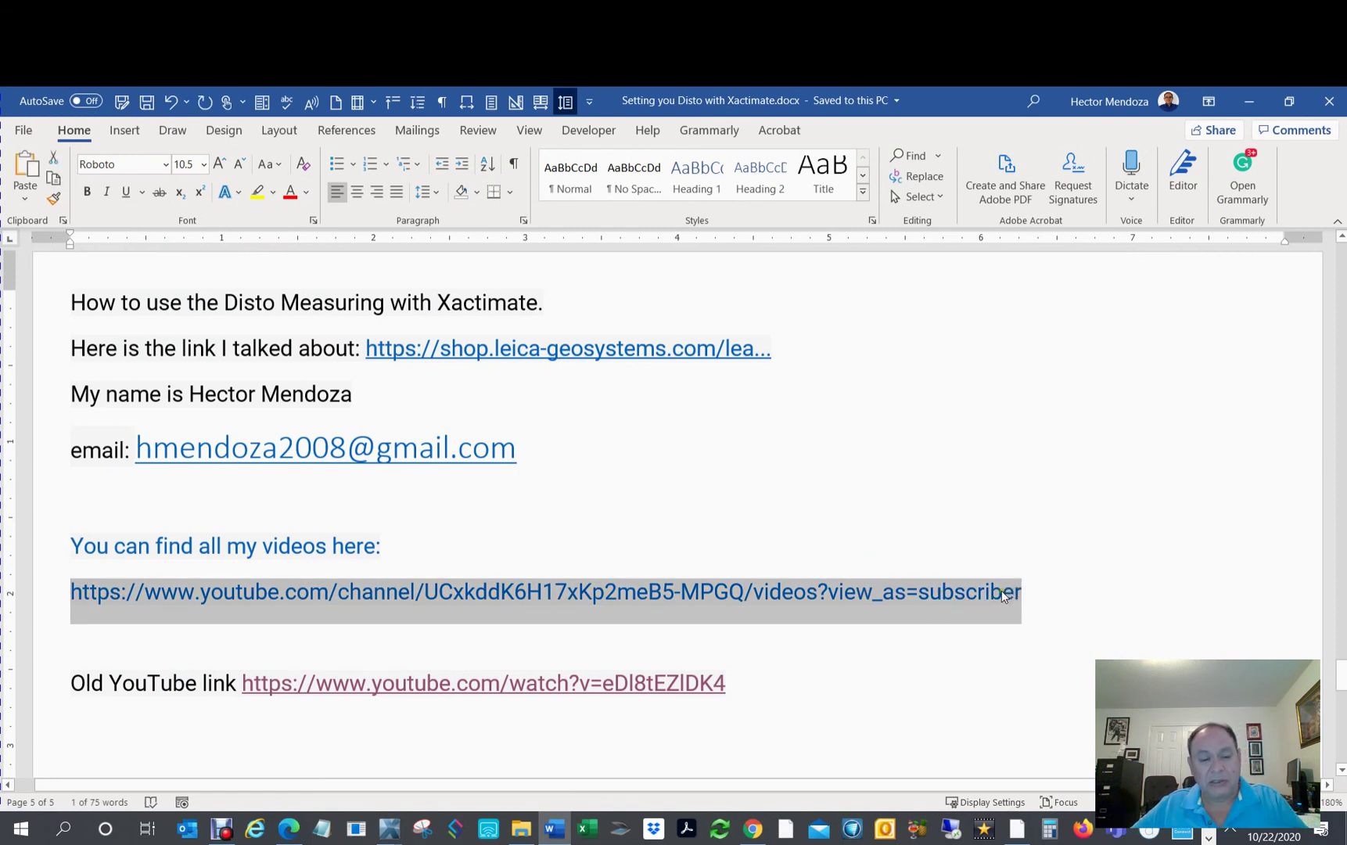
left_click(288, 829)
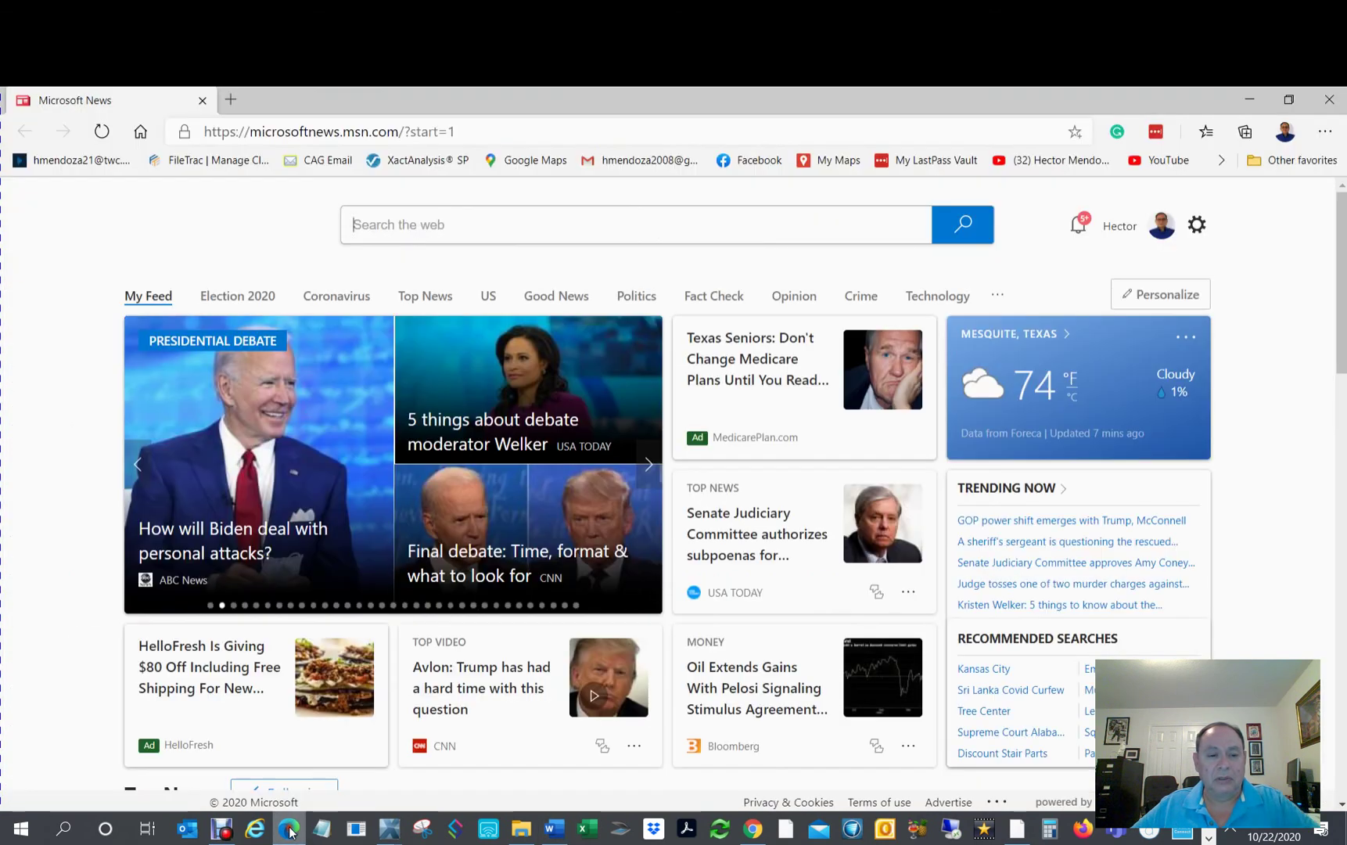
Paste the channel URL into the address bar and scroll through its Xactimate tutorial videos
left_click(467, 133)
key("ctrl+v")
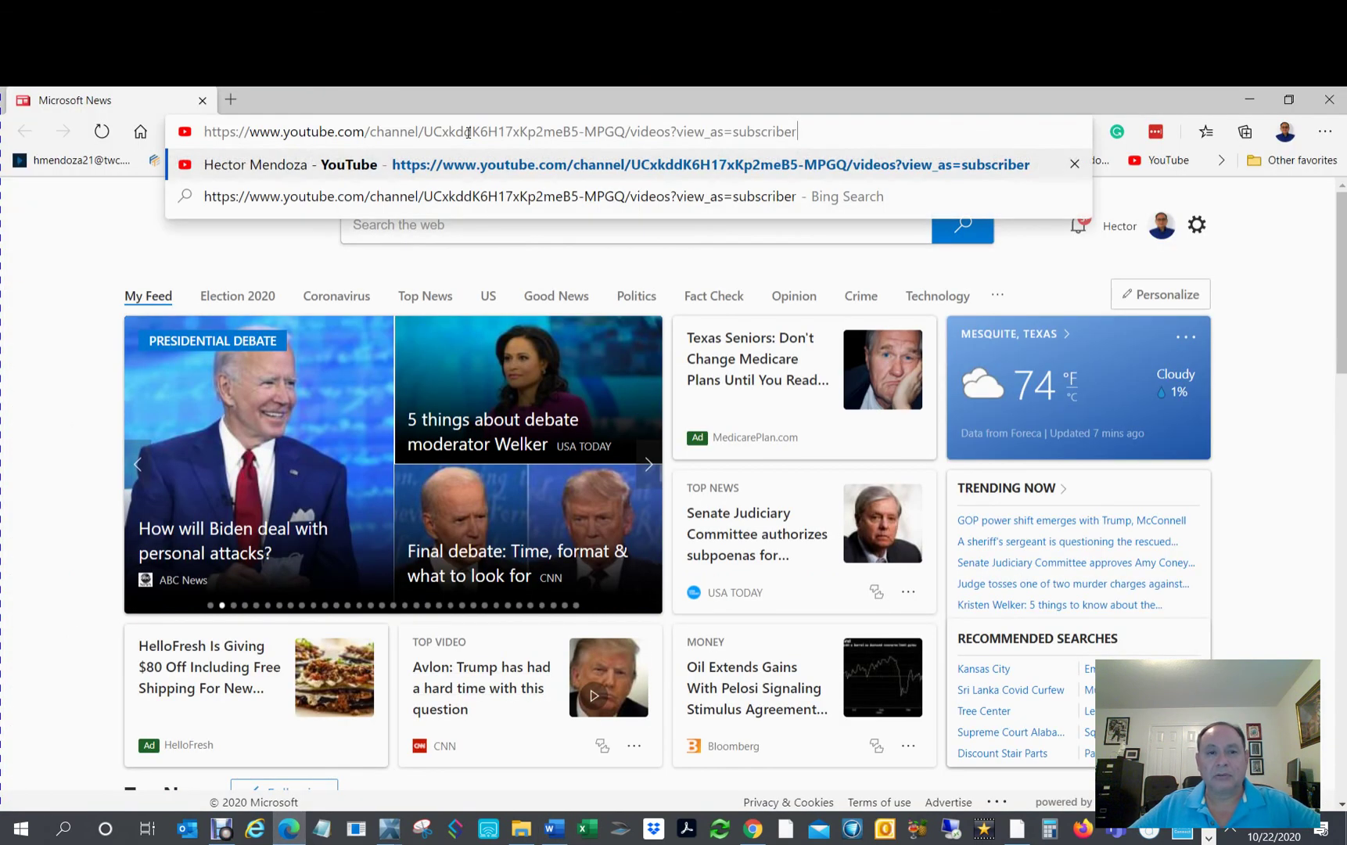
key("Return")
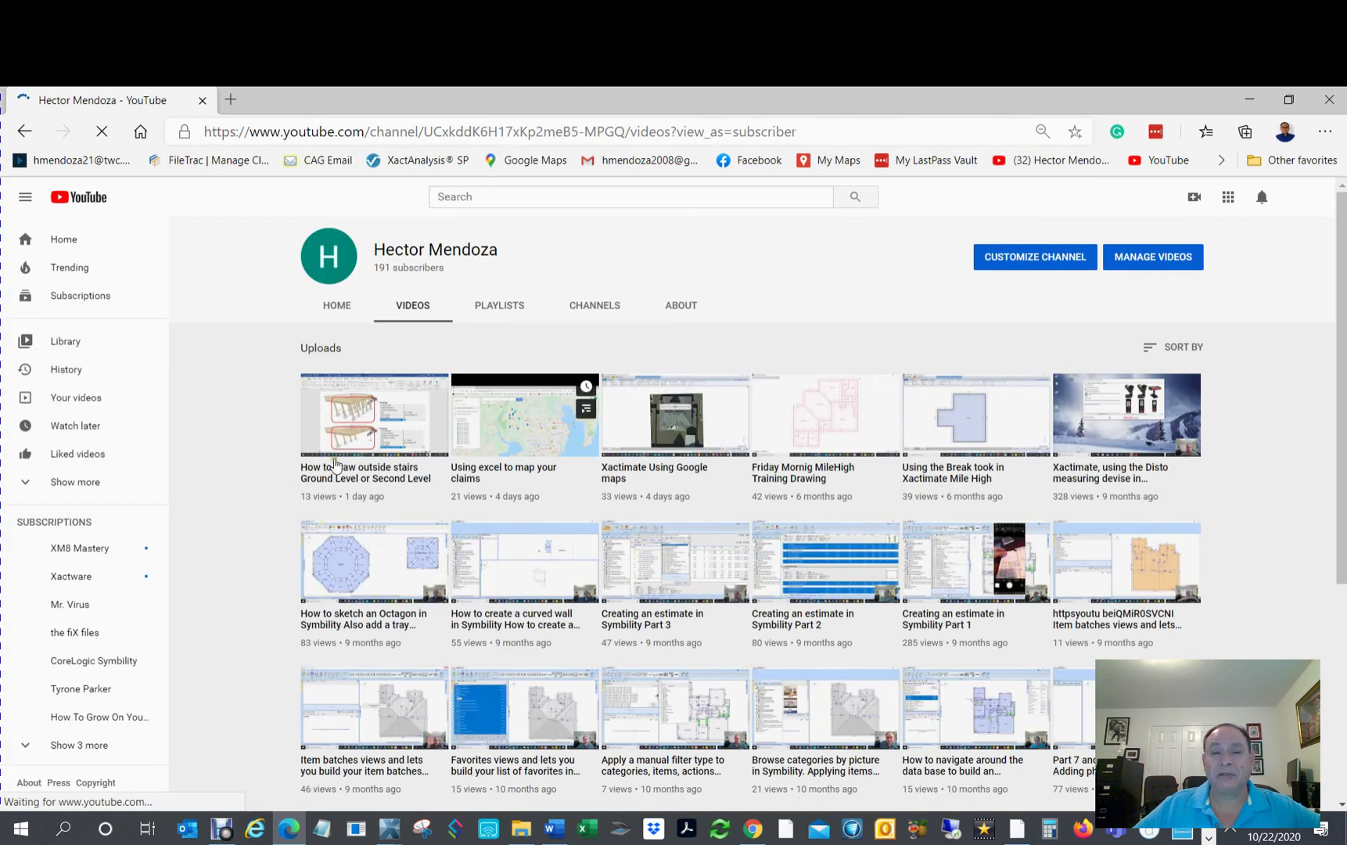
scroll(481, 465, "down", 2)
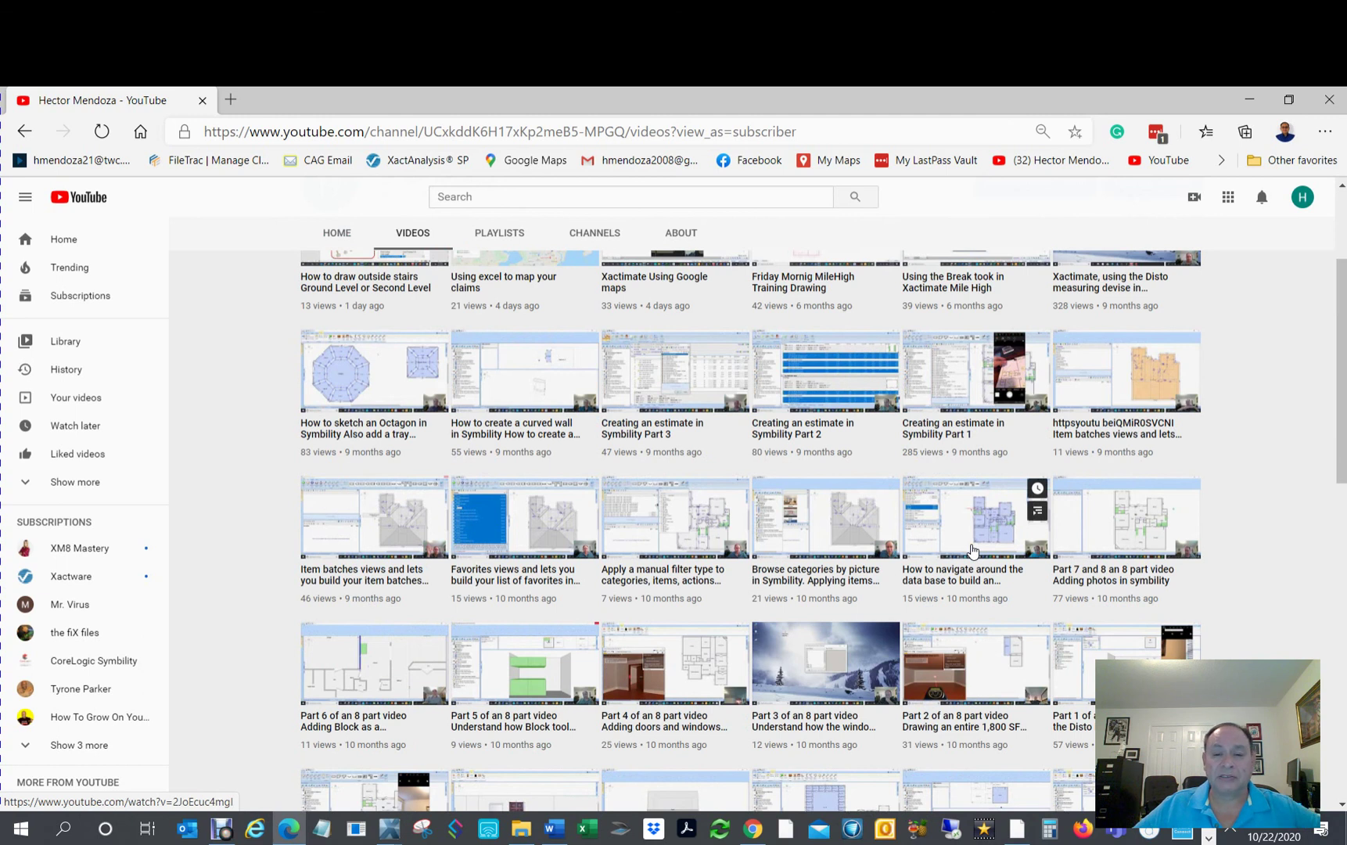
scroll(972, 551, "down", 10)
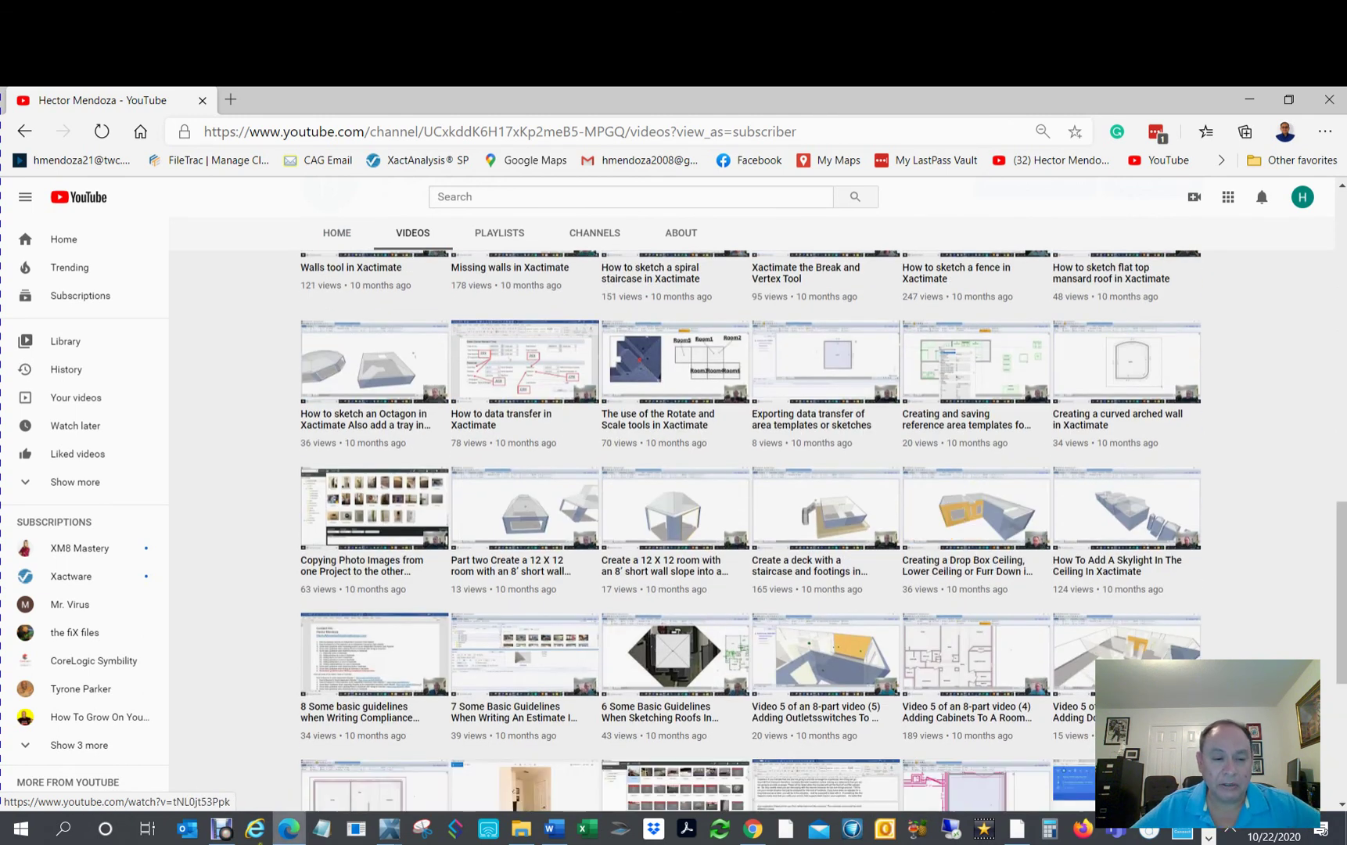
left_click(225, 834)
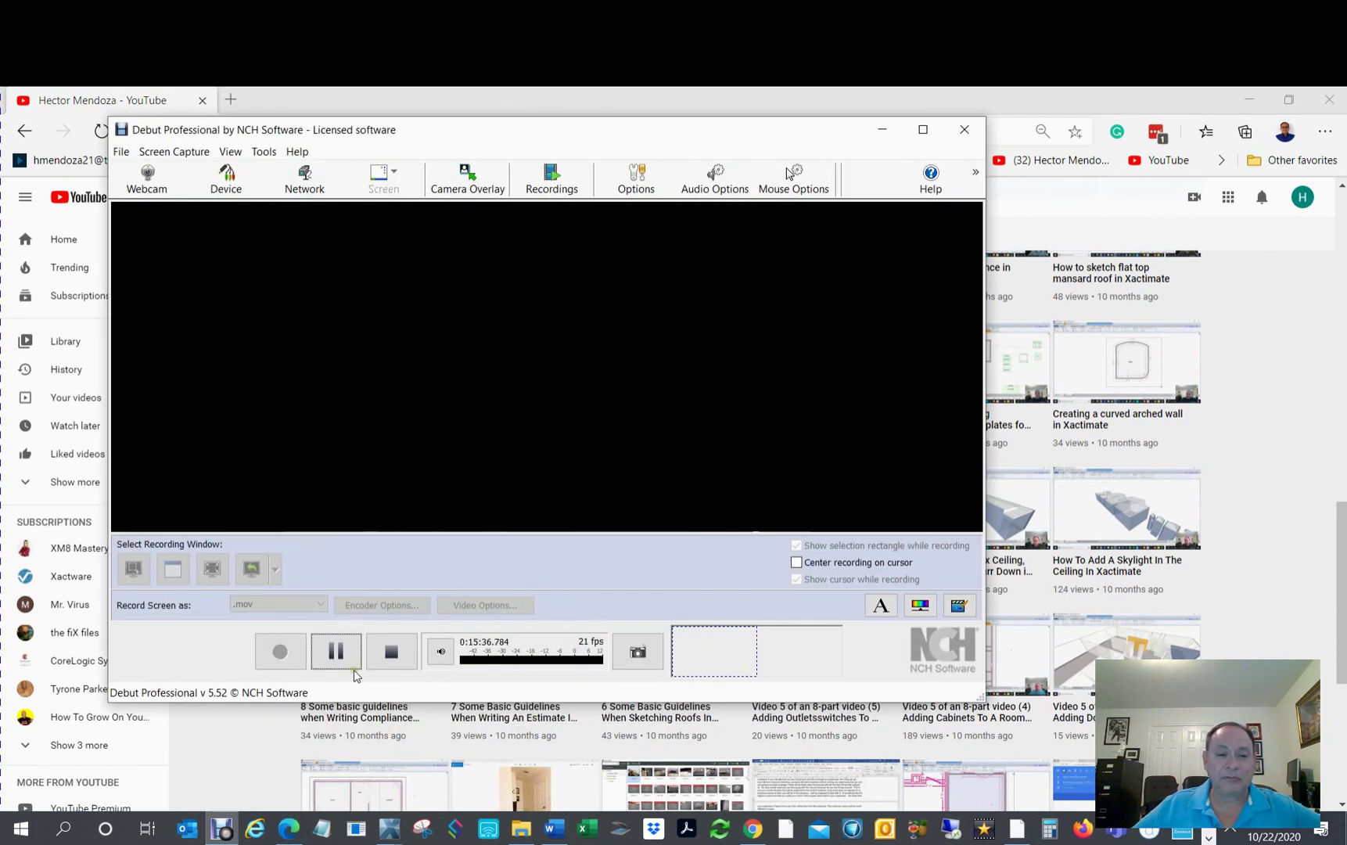